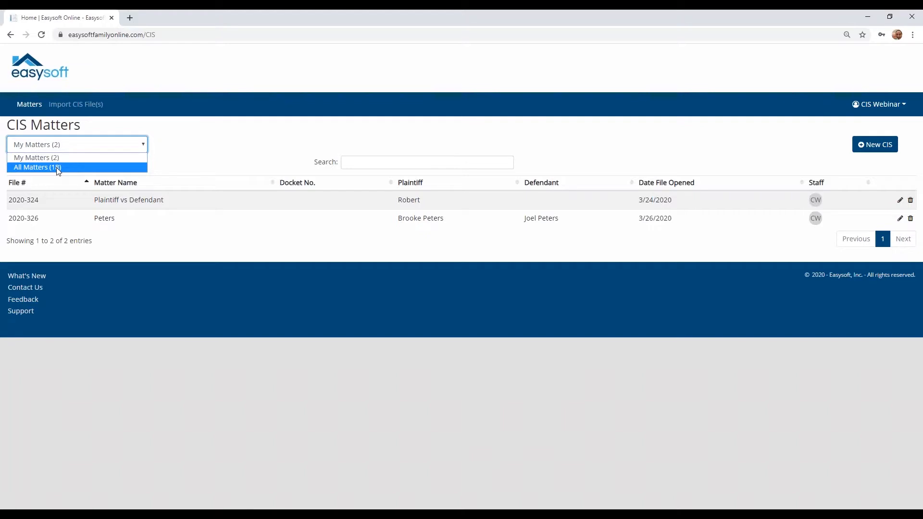
# List all CIS matters, and switch the list back to My Matters
pyautogui.click(56, 167)
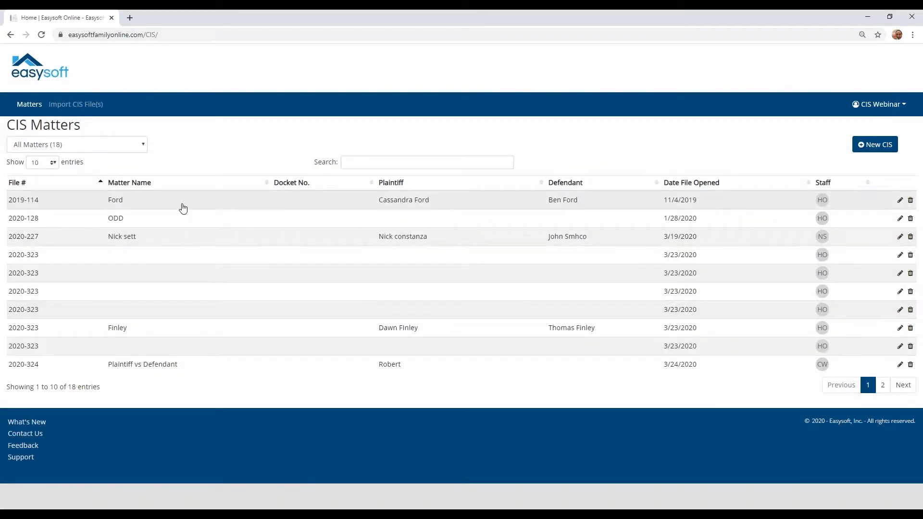
pyautogui.click(96, 147)
pyautogui.click(90, 156)
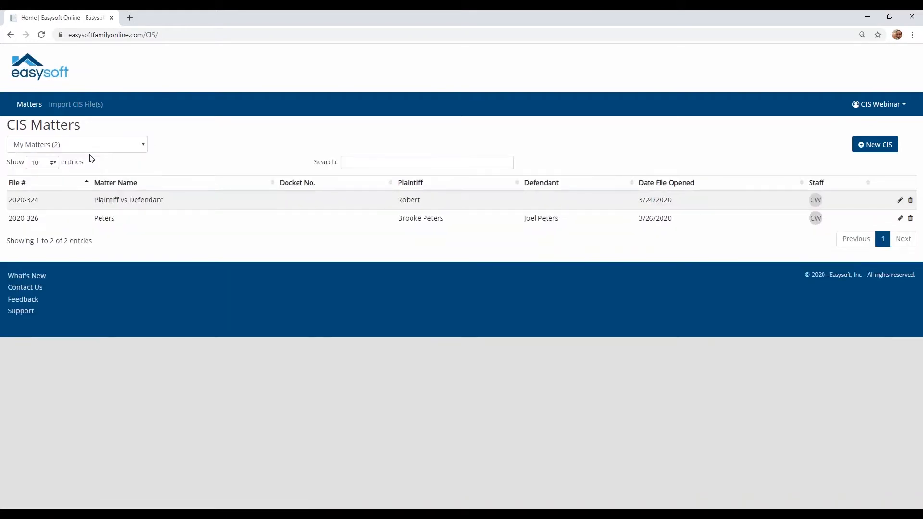
# Review the firm details in the account settings, and close the settings without saving
pyautogui.click(862, 106)
pyautogui.click(861, 126)
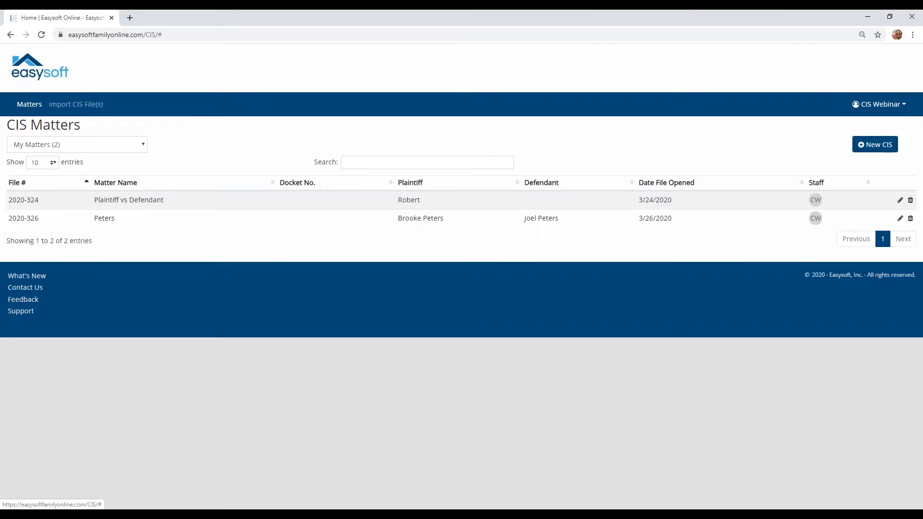
pyautogui.click(419, 230)
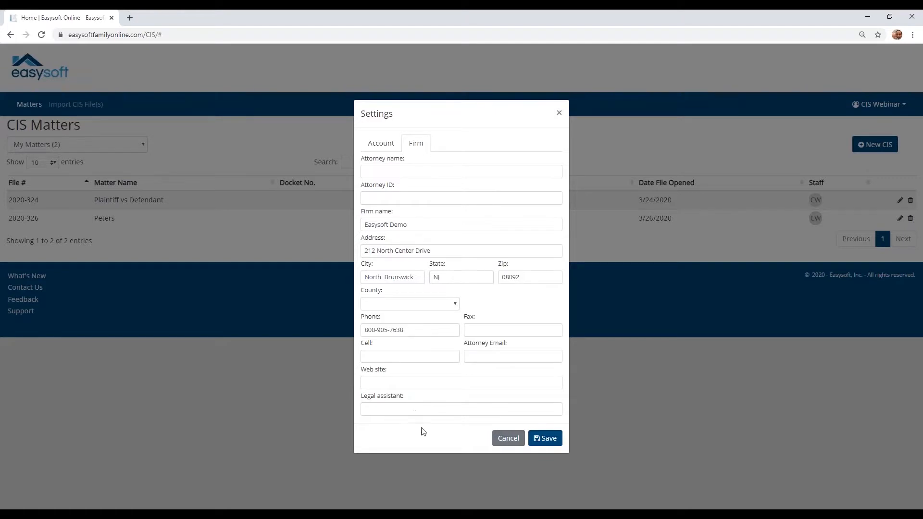
pyautogui.click(509, 438)
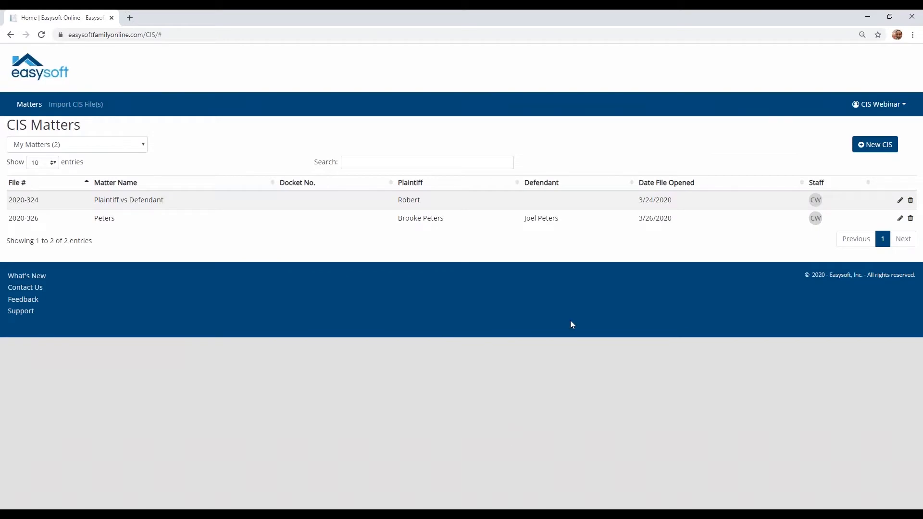
# Examine the new CIS matter form with its matter name and file number fields, and close it without creating a matter
pyautogui.click(865, 146)
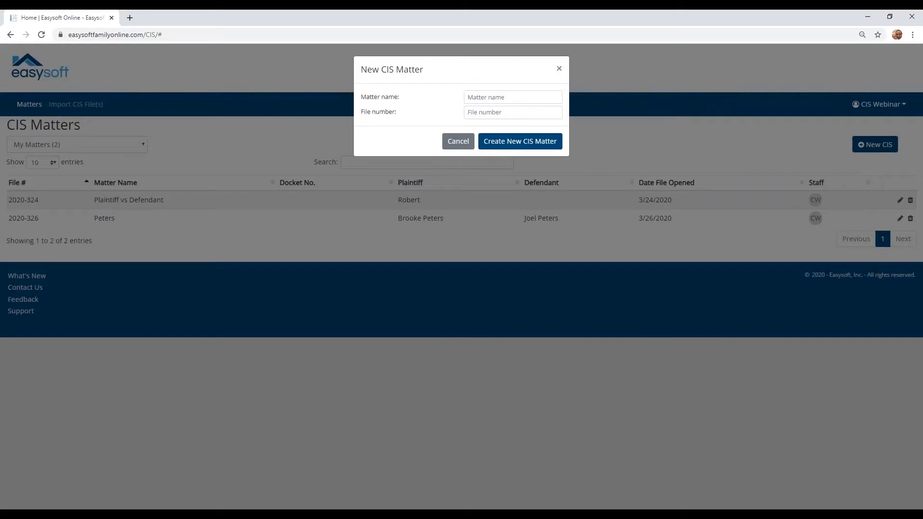
pyautogui.click(543, 102)
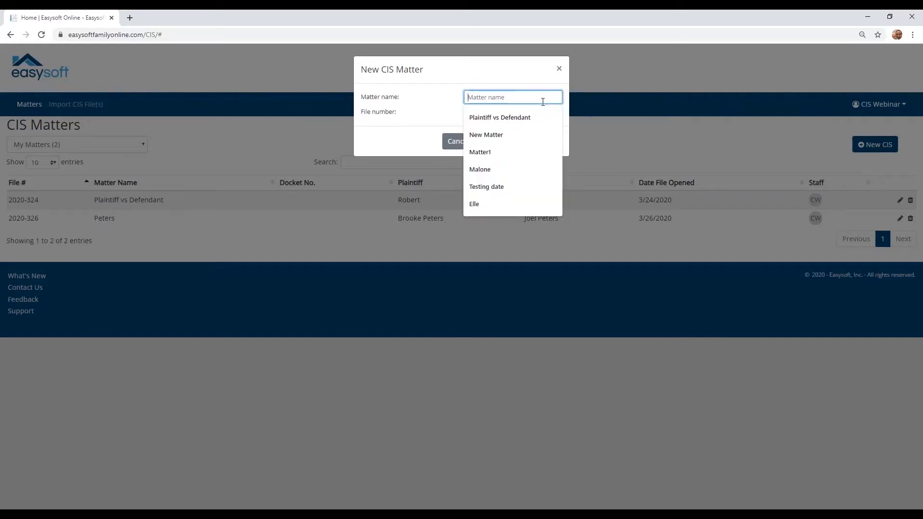
pyautogui.click(411, 101)
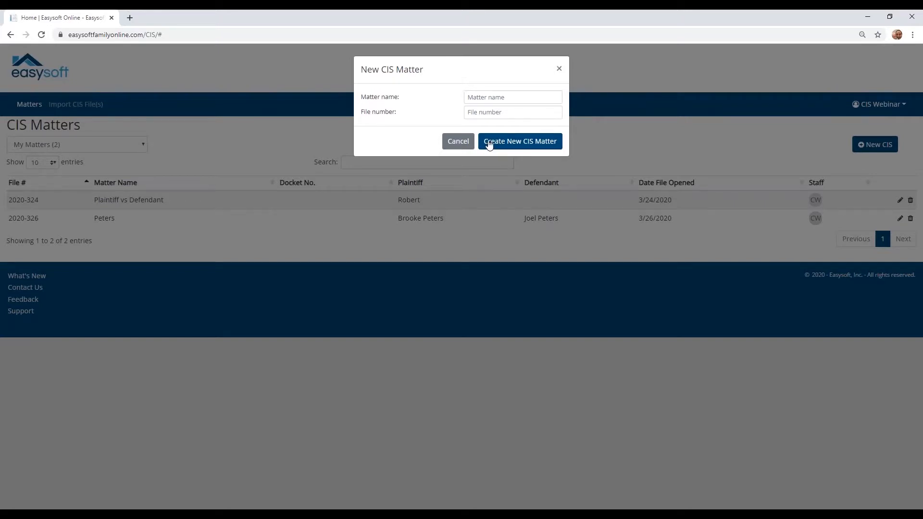
pyautogui.click(559, 71)
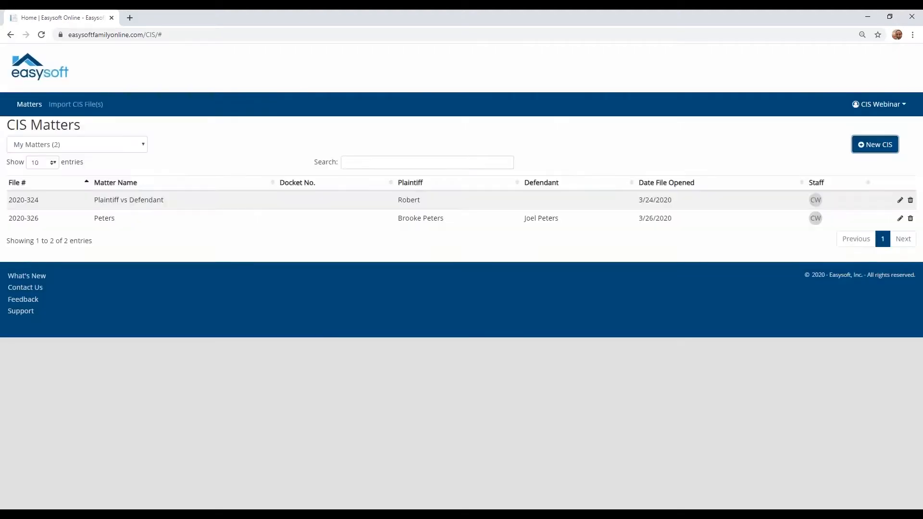
# Import the file CISWebinar.cis from the CIS folder inside Easy Soft Data on drive C
pyautogui.click(81, 104)
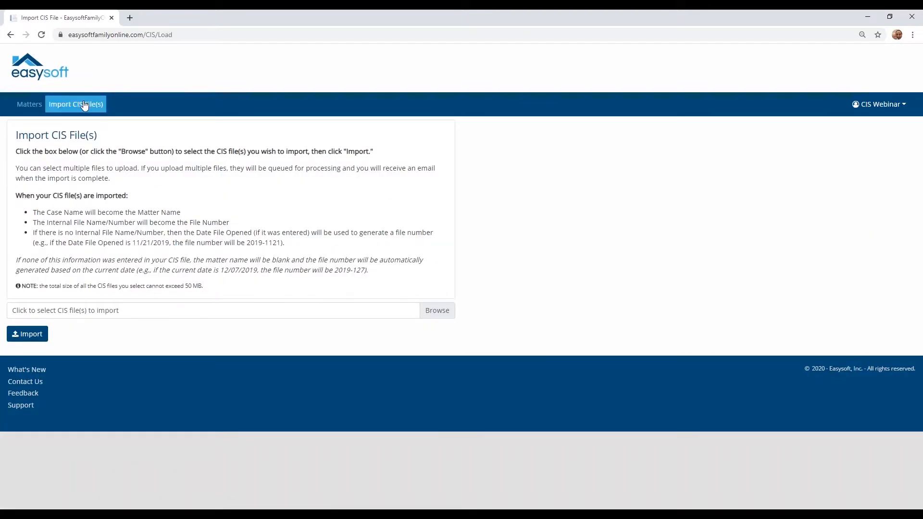
pyautogui.click(65, 313)
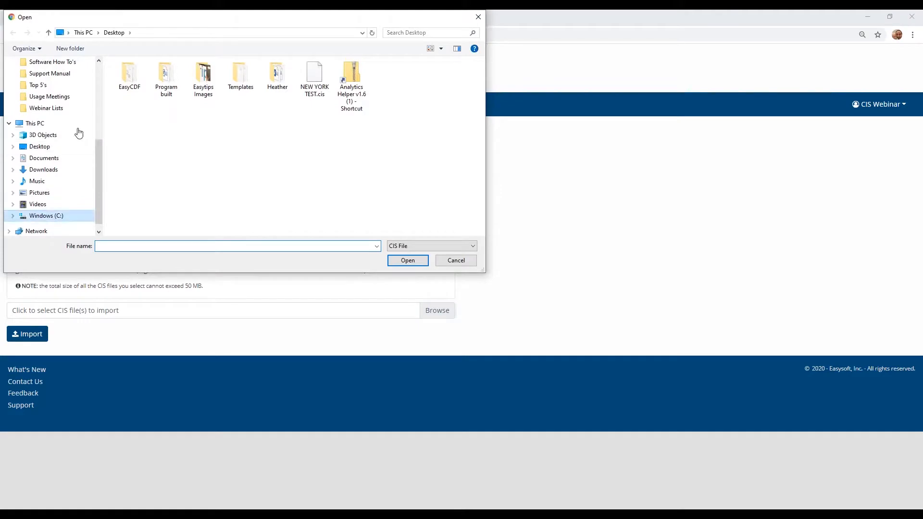
pyautogui.click(46, 215)
pyautogui.doubleClick(127, 86)
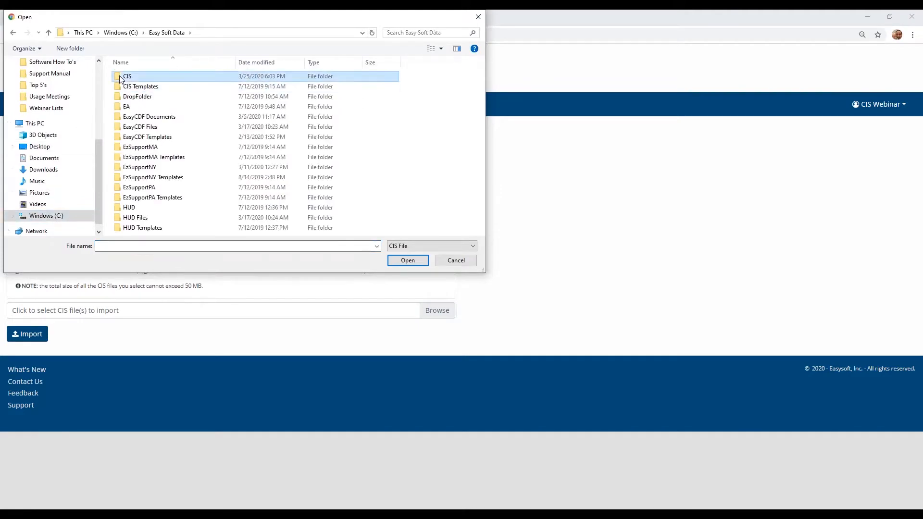
pyautogui.doubleClick(121, 79)
pyautogui.doubleClick(121, 97)
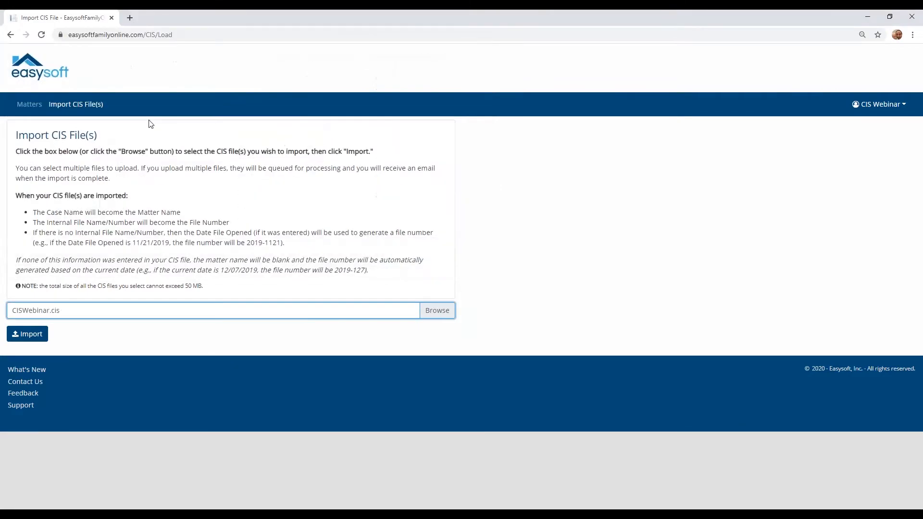
pyautogui.click(26, 334)
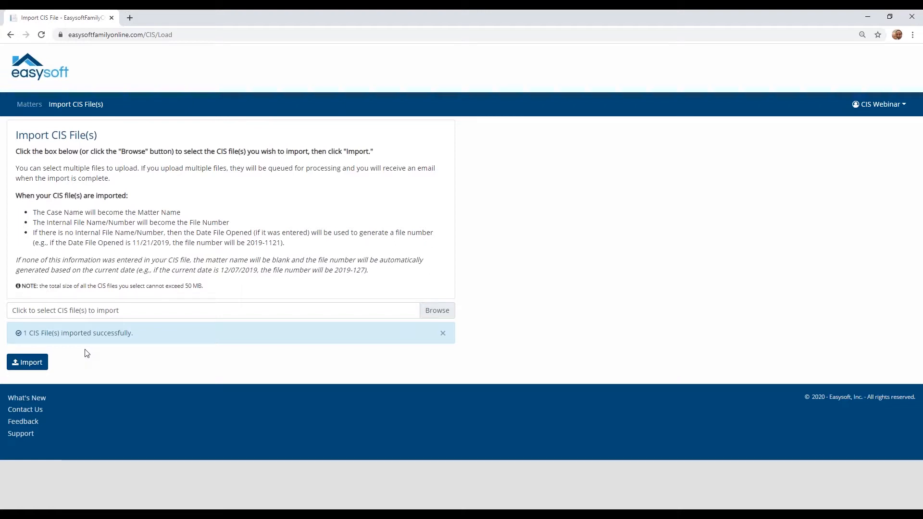
# Return to the matters list, open the matter whose file was opened on 3/26/2020, and look over its case data categories
pyautogui.click(22, 106)
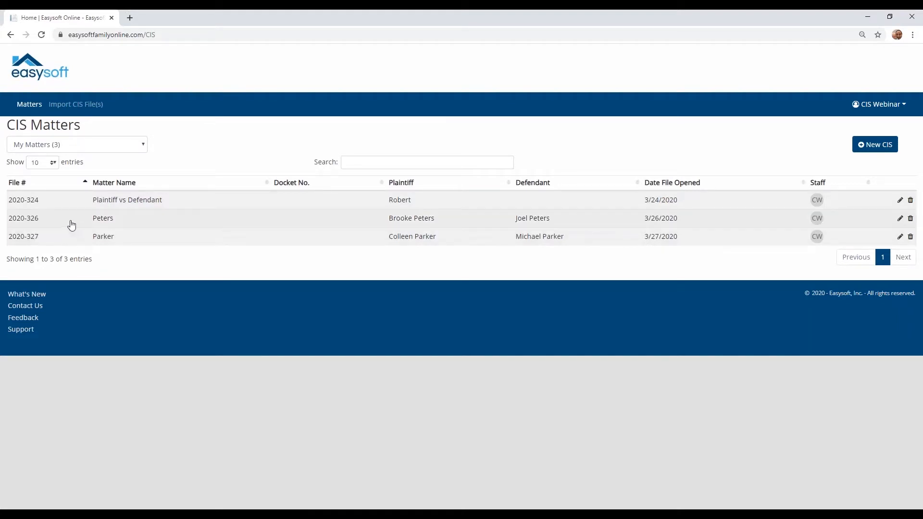
pyautogui.click(69, 224)
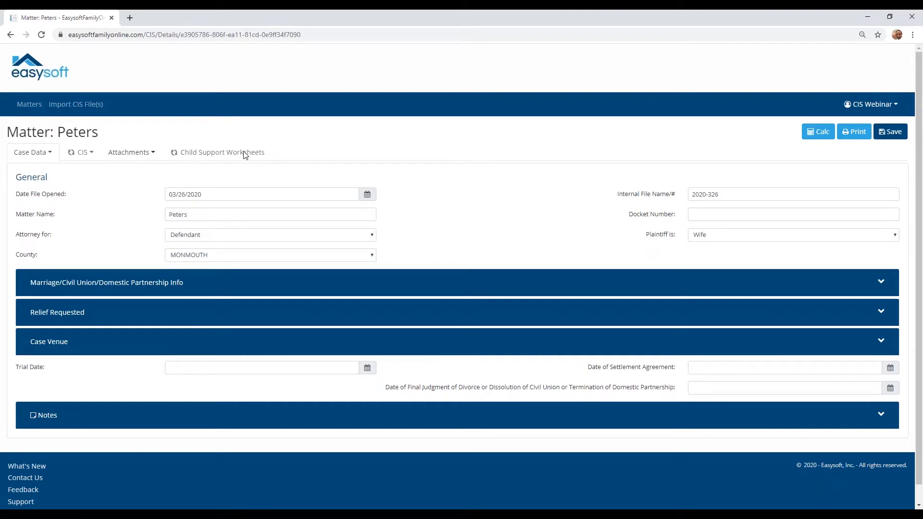
pyautogui.click(48, 153)
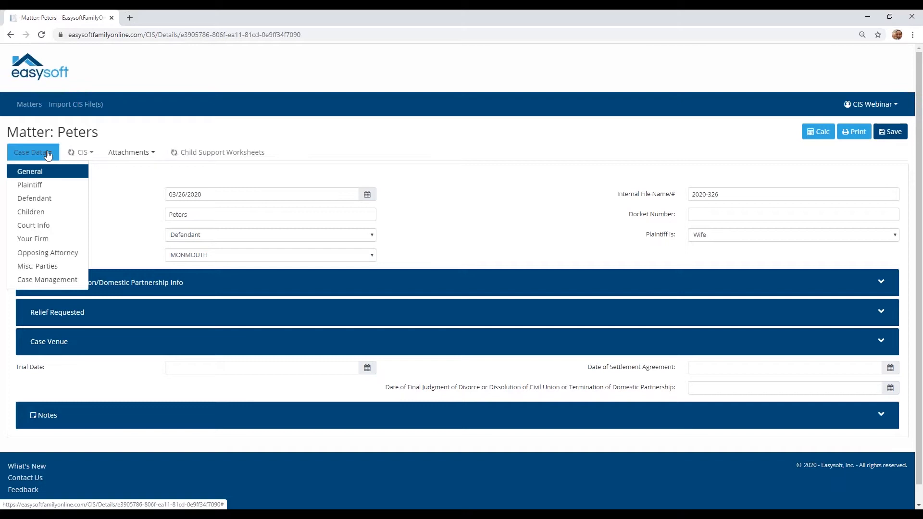
pyautogui.click(121, 195)
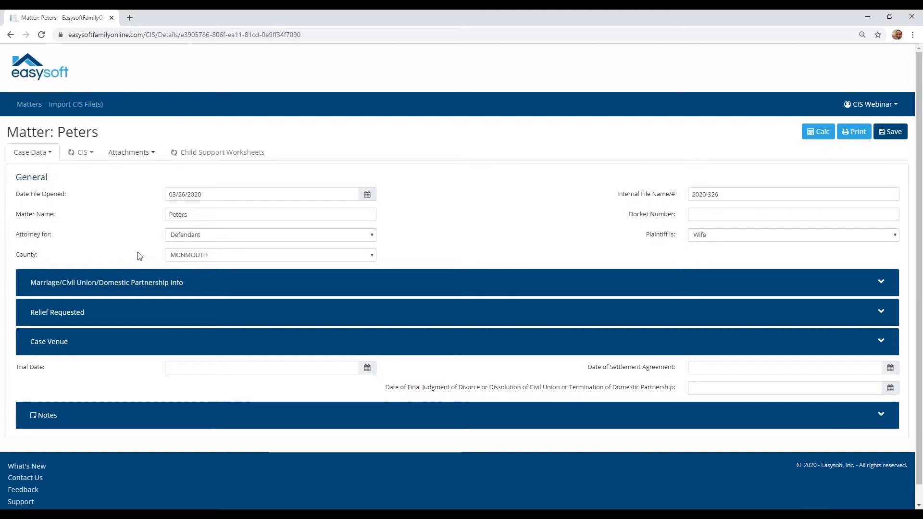
# Expand the Marriage/Civil Union/Domestic Partnership Info section of the General case data and its Place of Marriage details
pyautogui.click(215, 291)
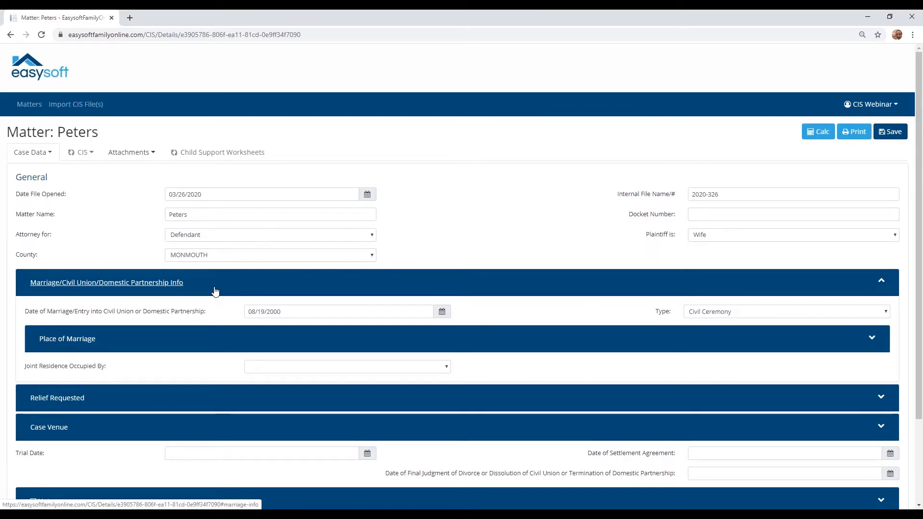
pyautogui.scroll(-1, 215, 292)
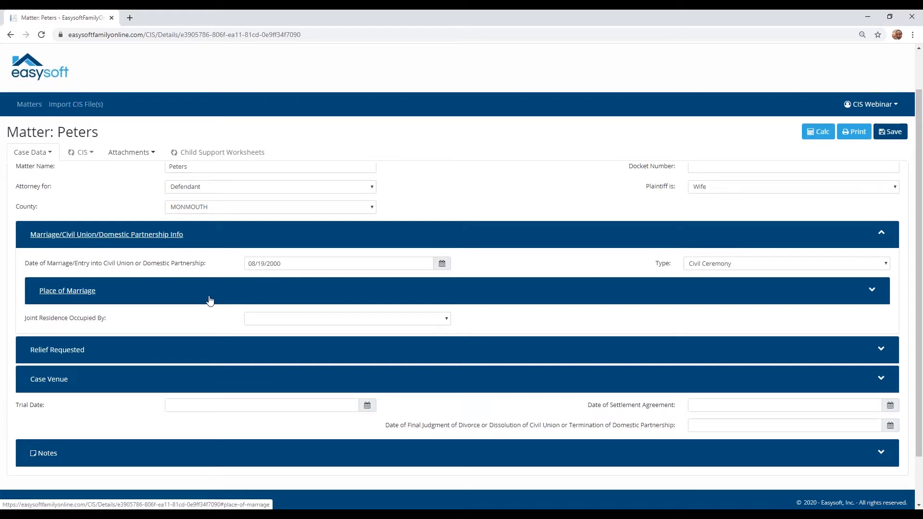
pyautogui.click(210, 301)
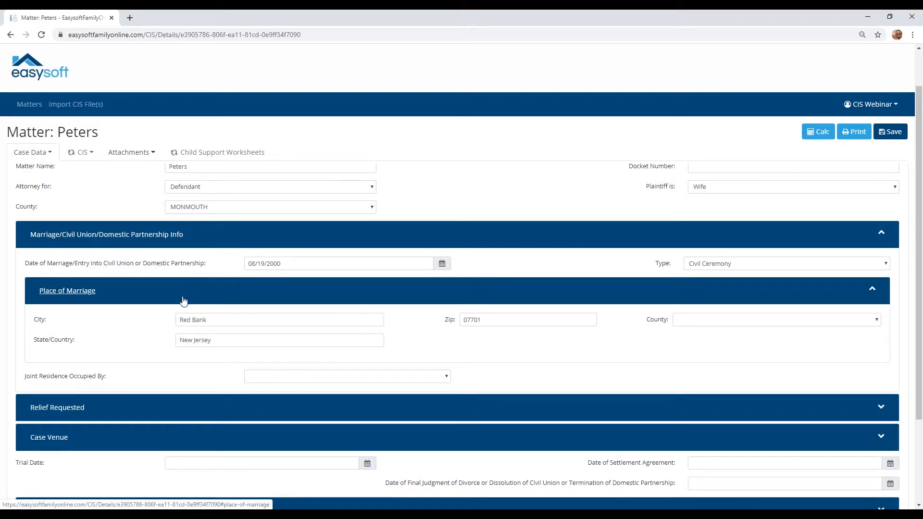
pyautogui.scroll(-1, 188, 308)
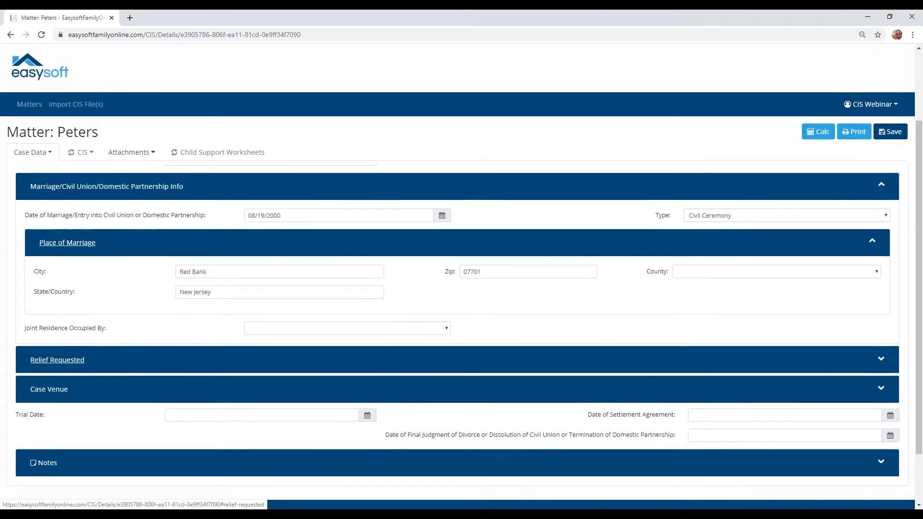
# Expand the Relief Requested, Case Venue and Notes sections of the General case data
pyautogui.click(127, 370)
pyautogui.scroll(-2, 127, 369)
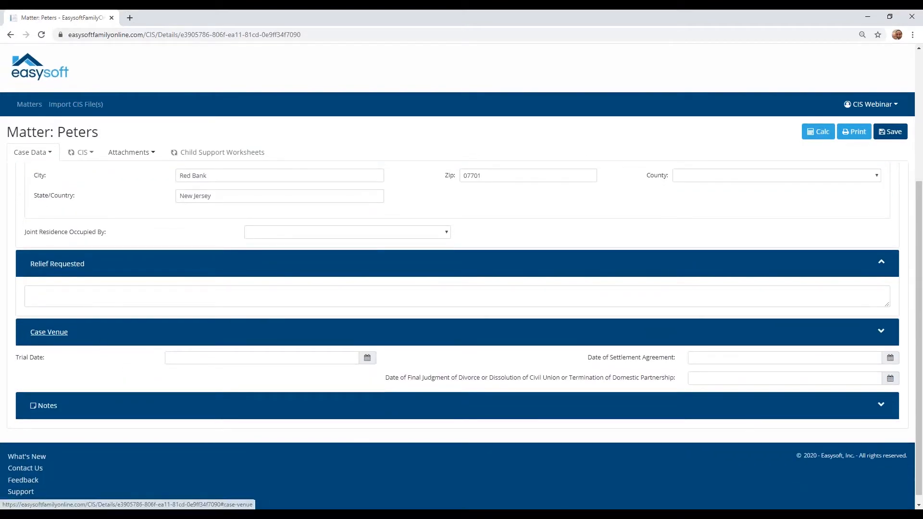
pyautogui.click(48, 332)
pyautogui.scroll(-2, 49, 332)
pyautogui.scroll(-1, 48, 332)
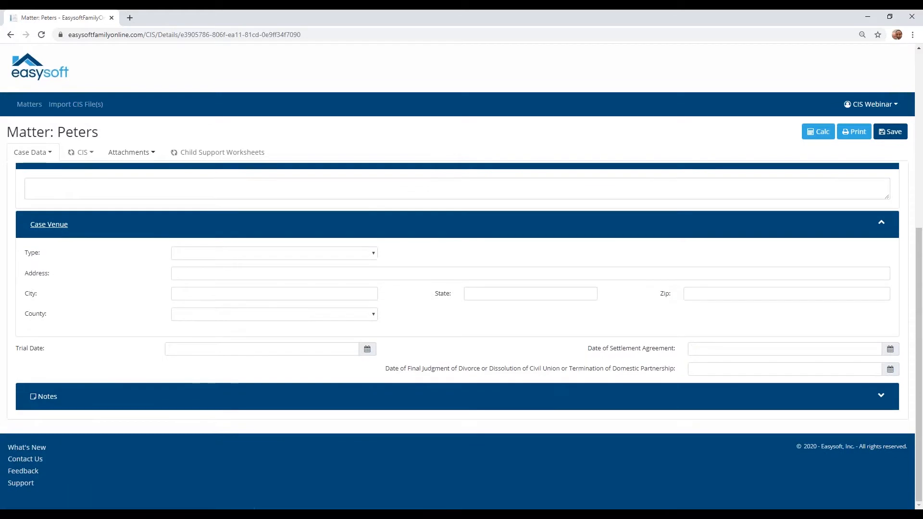
pyautogui.click(80, 402)
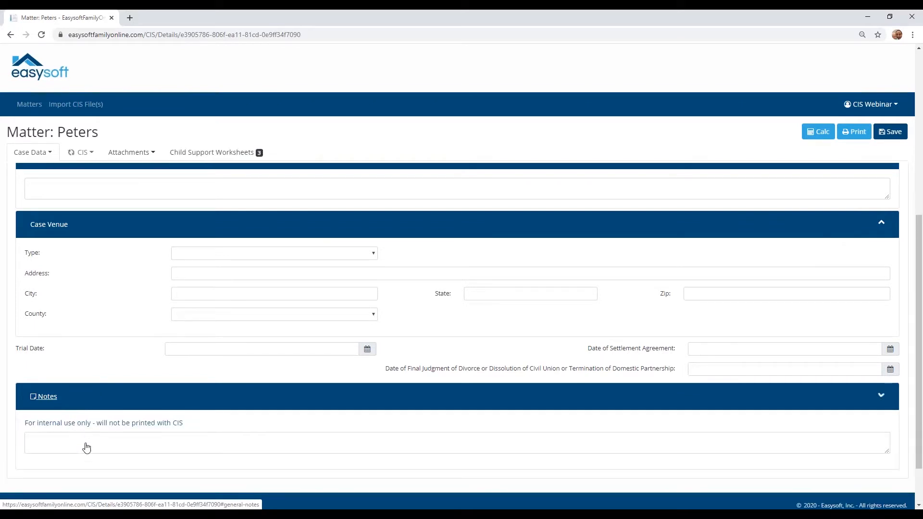
pyautogui.scroll(-2, 41, 435)
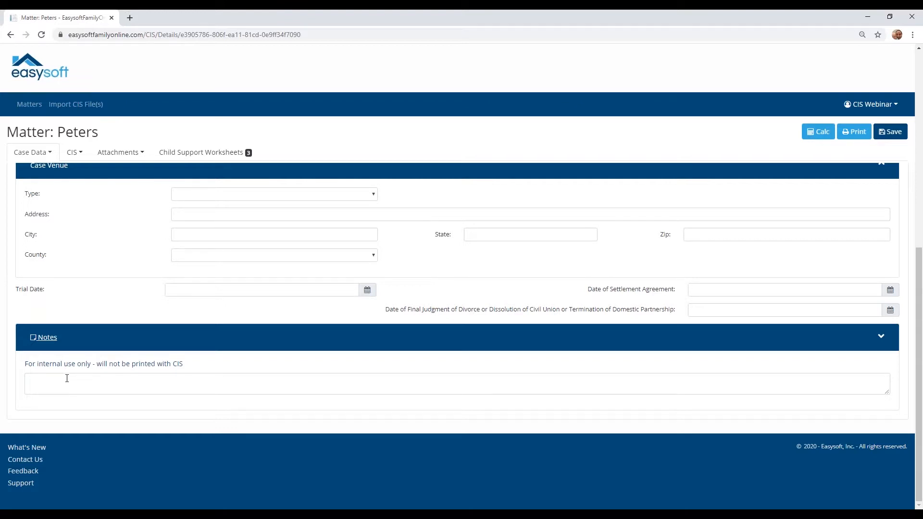
# Open the Plaintiff case data and examine the Birth Place and Employment sections
pyautogui.click(53, 154)
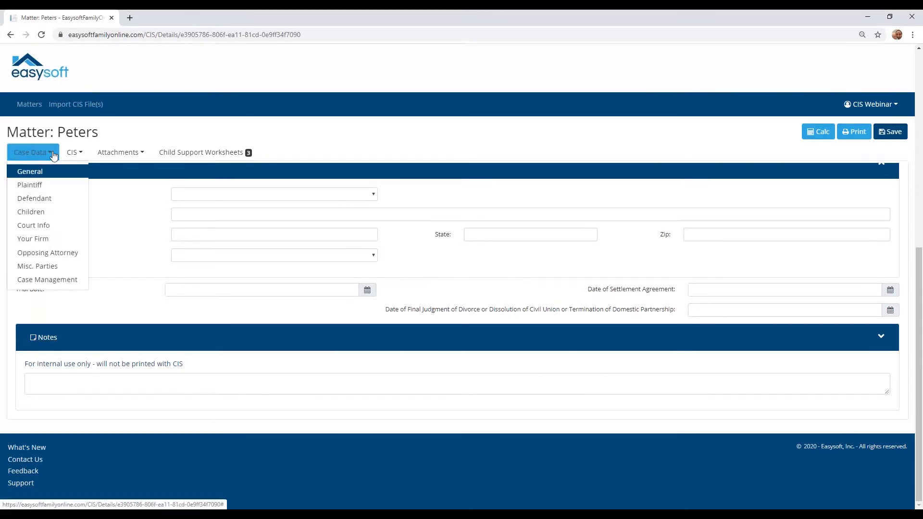
pyautogui.click(41, 190)
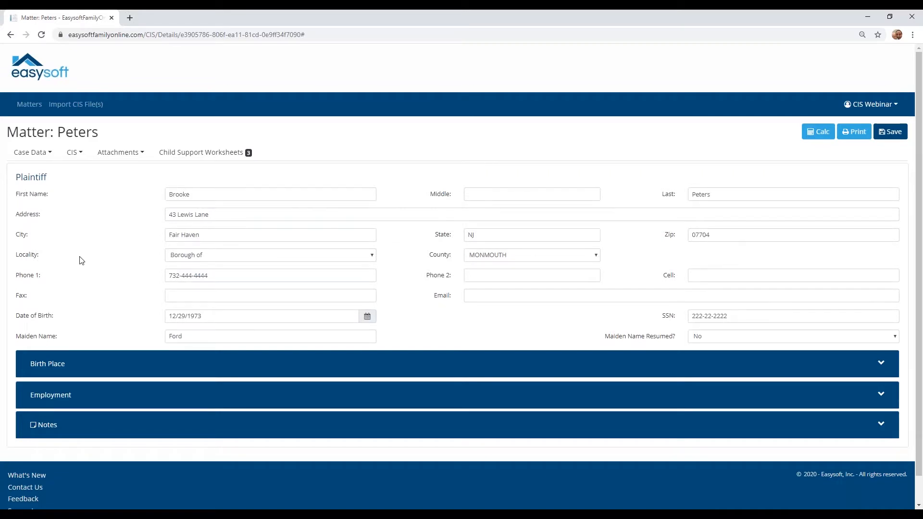
pyautogui.scroll(-1, 78, 261)
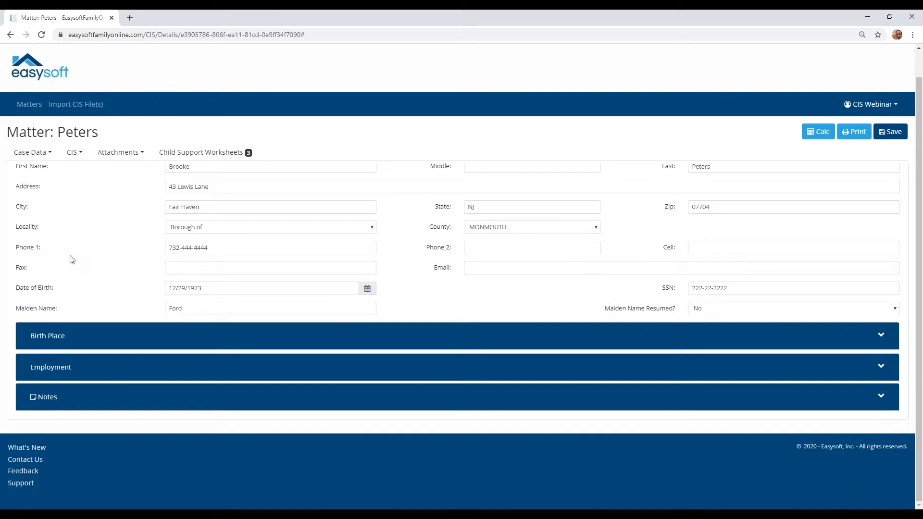
pyautogui.click(94, 343)
pyautogui.scroll(-2, 91, 342)
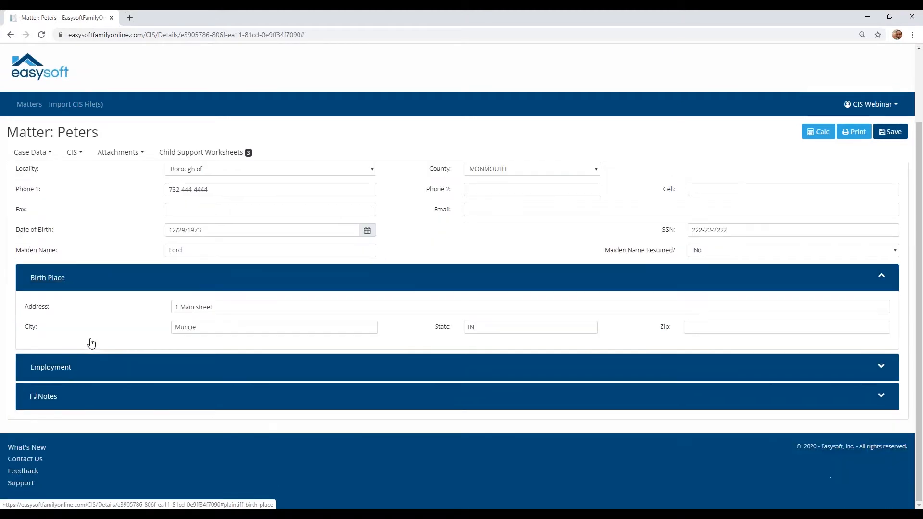
pyautogui.click(93, 369)
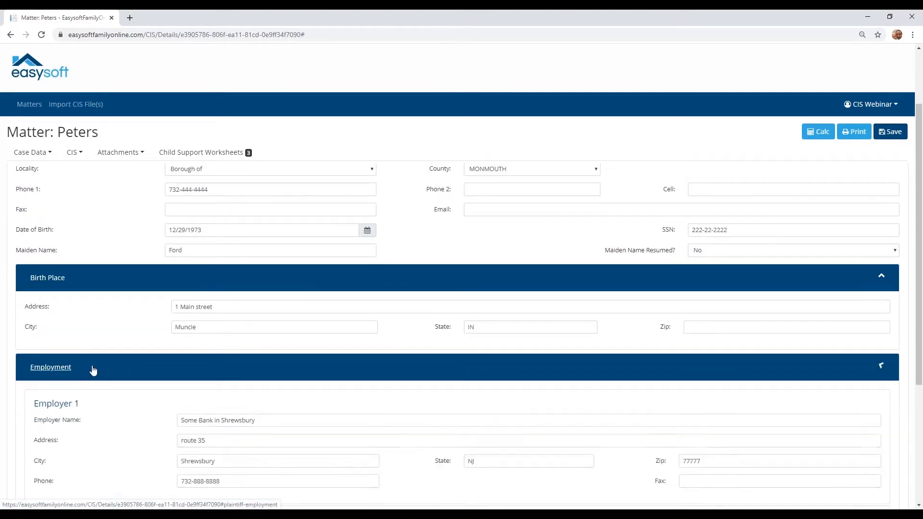
pyautogui.scroll(-3, 93, 370)
pyautogui.scroll(-2, 93, 370)
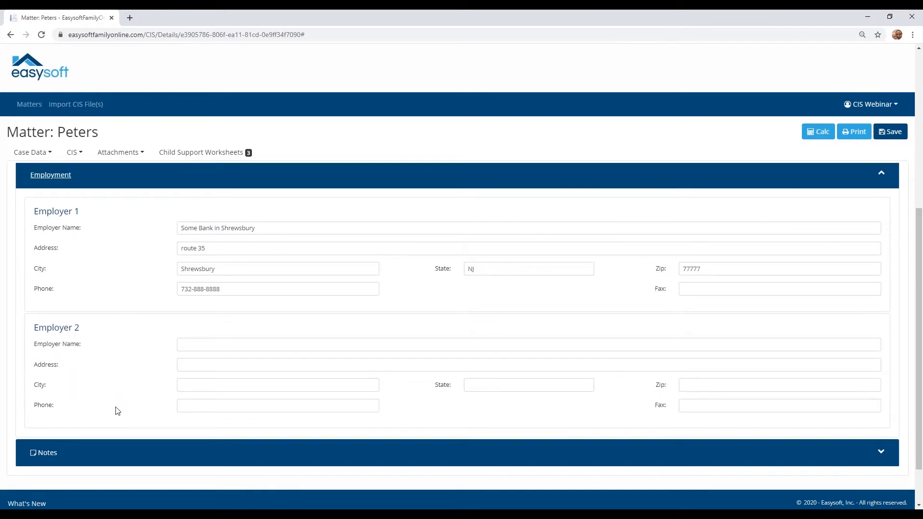
# View the Defendant case data, followed by the Children case data
pyautogui.click(33, 152)
pyautogui.click(44, 206)
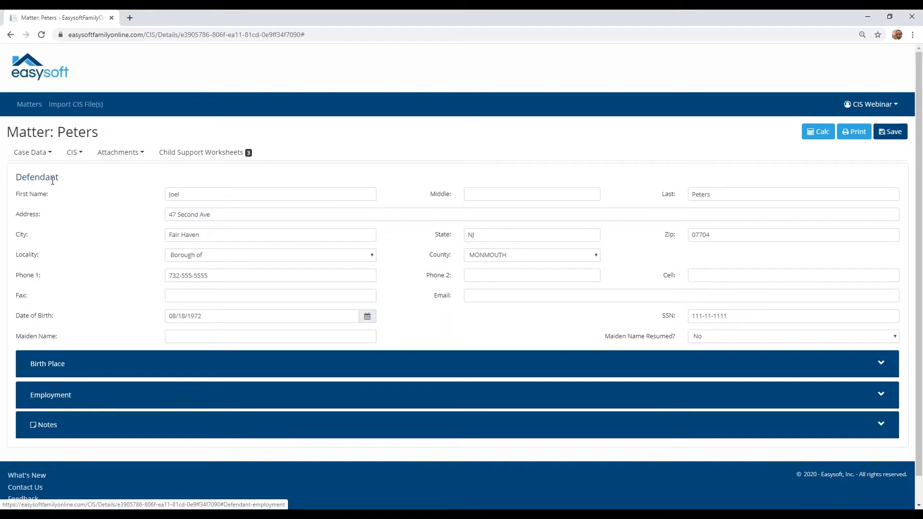
pyautogui.click(32, 152)
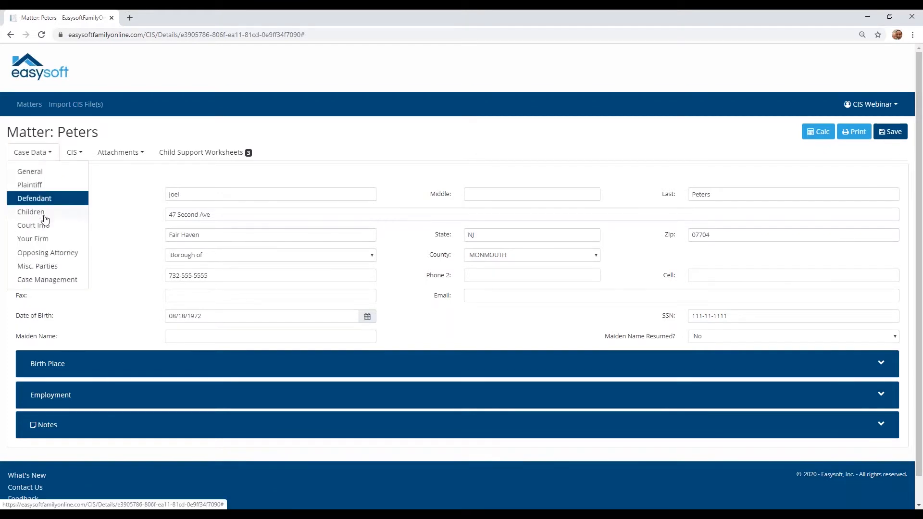
pyautogui.click(45, 218)
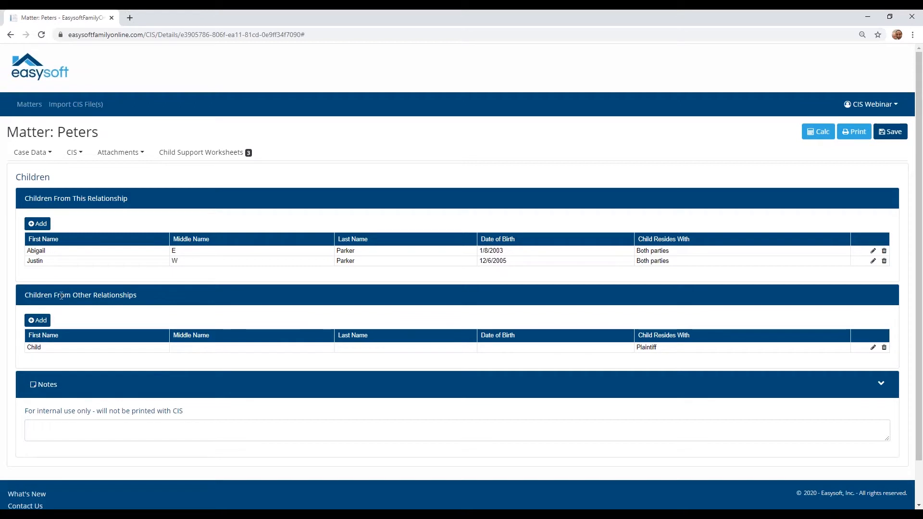
# View the blank child entry form and the first child's details under Children From This Relationship, cancelling both without saving
pyautogui.click(37, 225)
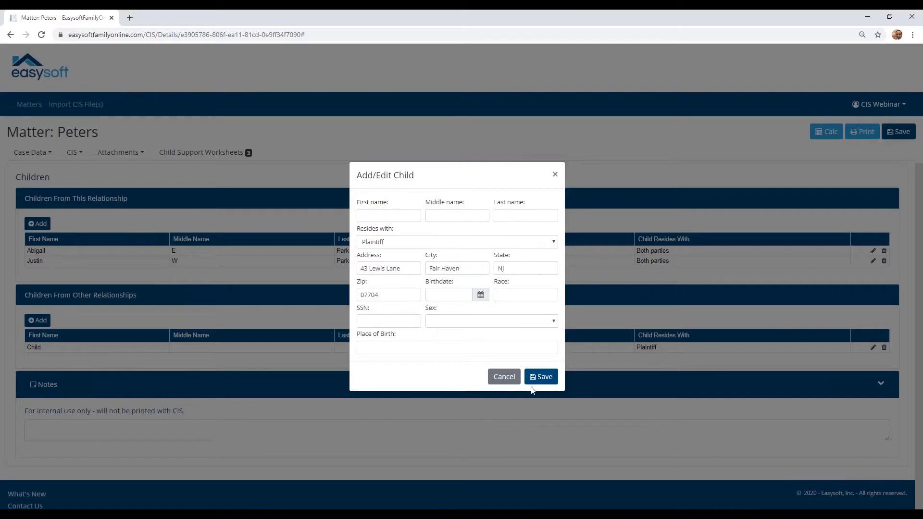
pyautogui.click(500, 383)
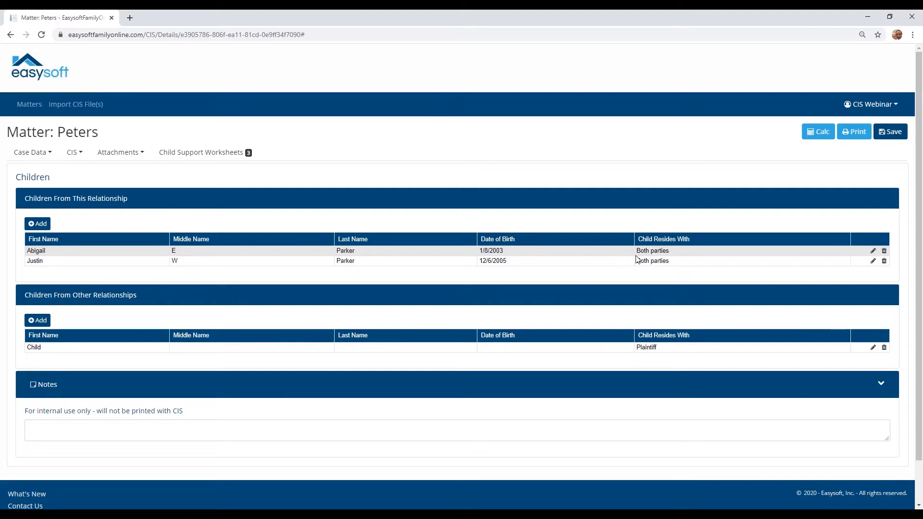
pyautogui.click(874, 254)
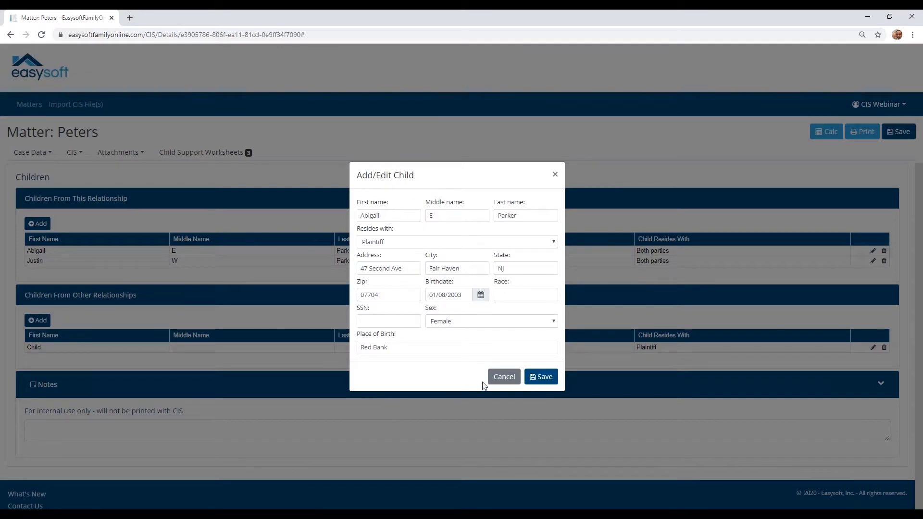
pyautogui.click(495, 378)
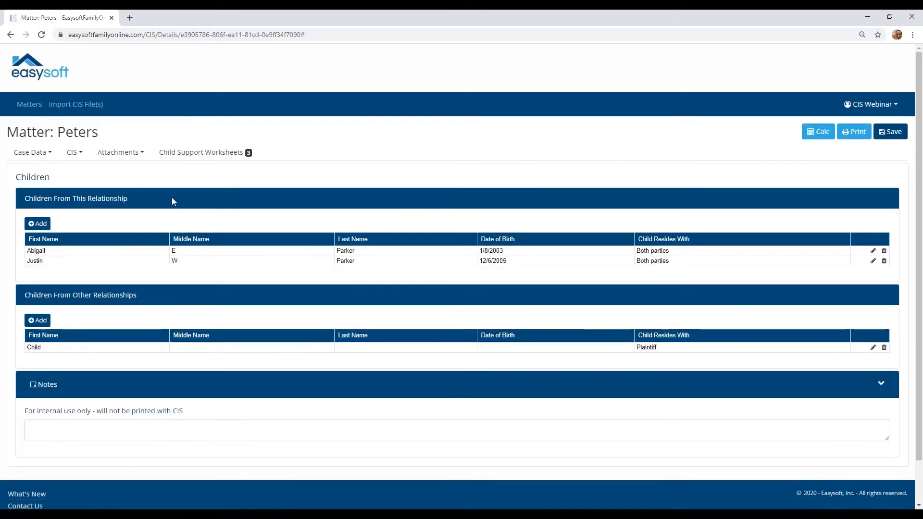
# View the matter's Court Info, Your Firm and Opposing Attorney case data pages
pyautogui.click(33, 152)
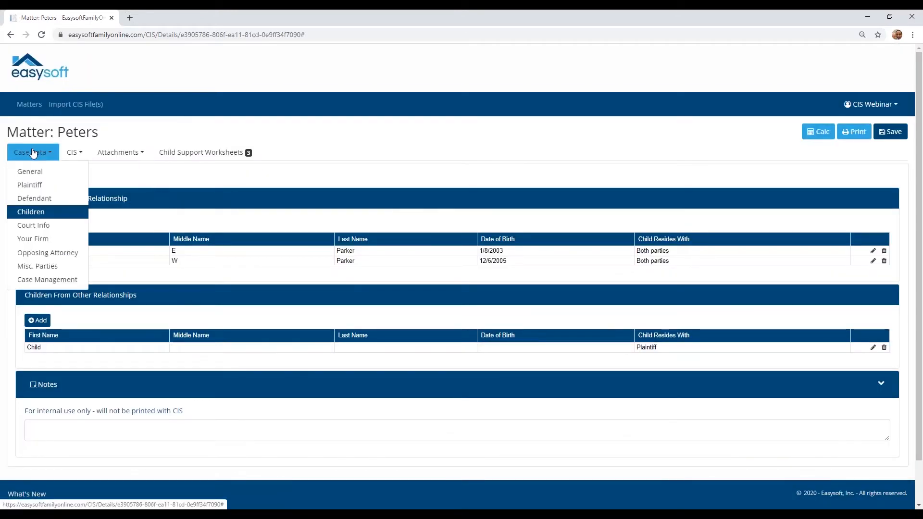
pyautogui.click(39, 226)
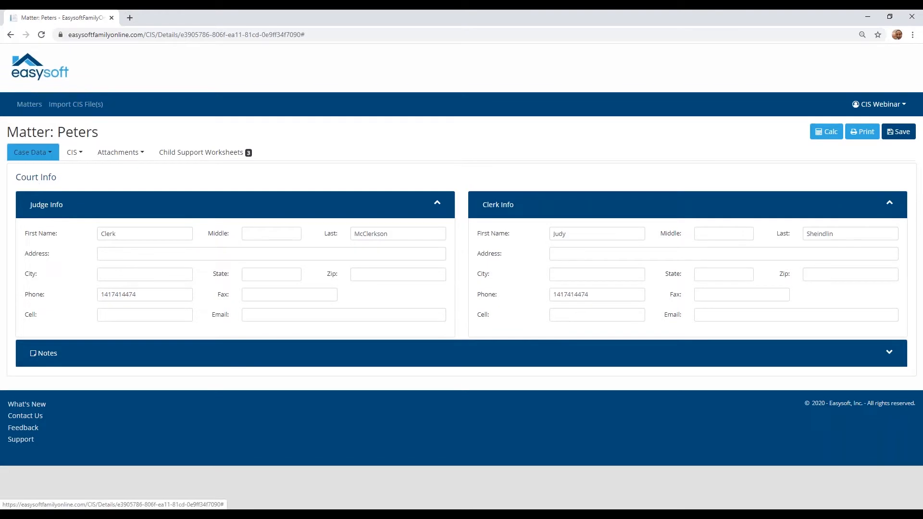
pyautogui.click(31, 153)
pyautogui.click(29, 240)
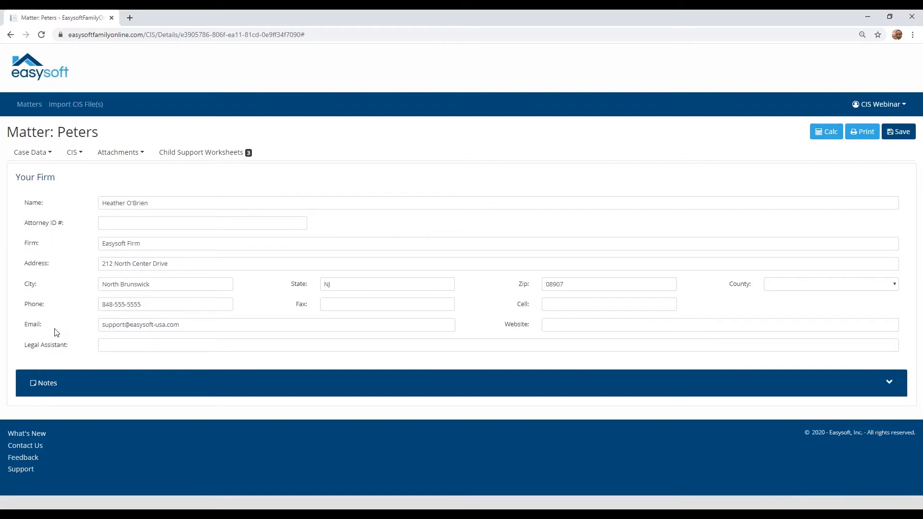
pyautogui.click(33, 153)
pyautogui.click(44, 253)
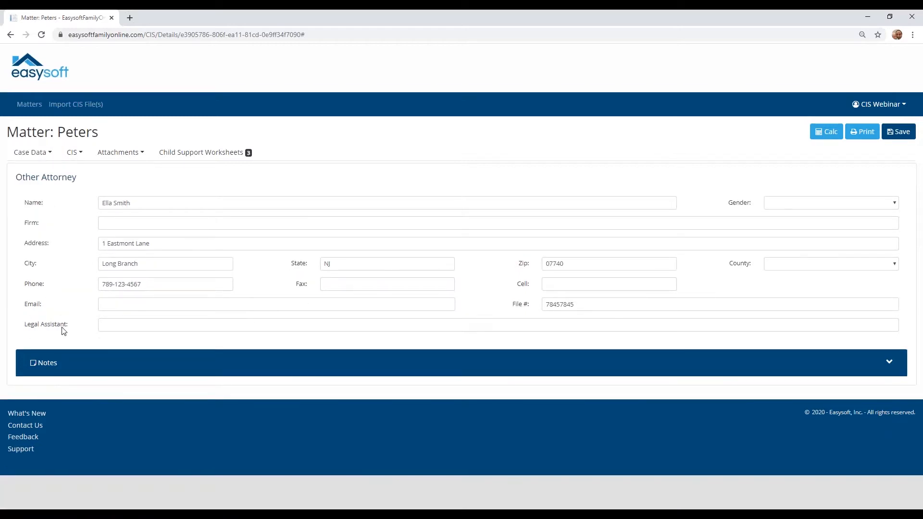
# Open the Misc. Parties case data and view the role choices for Misc Party 1, keeping Accountant
pyautogui.click(29, 158)
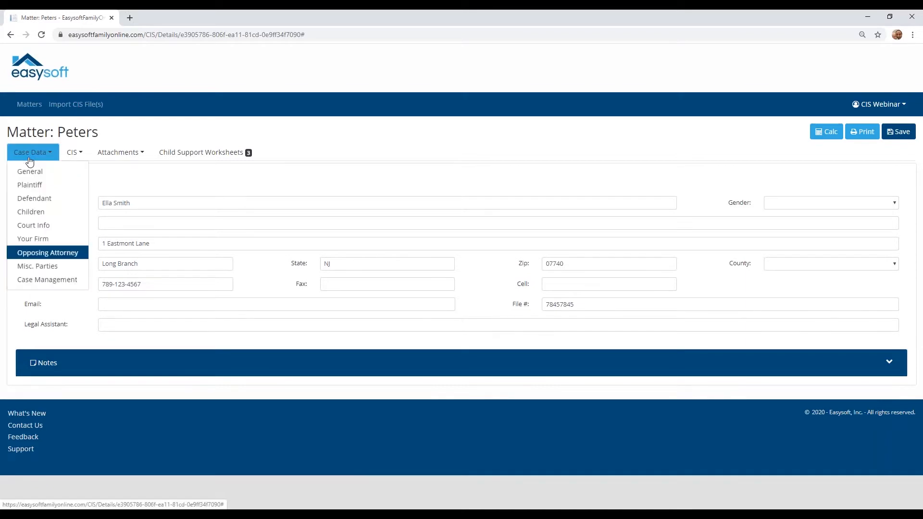
pyautogui.click(37, 266)
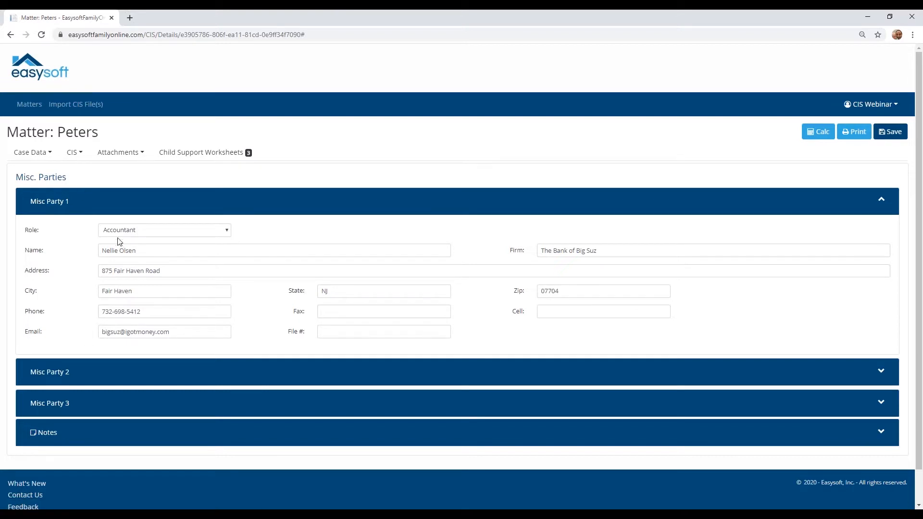
pyautogui.click(148, 236)
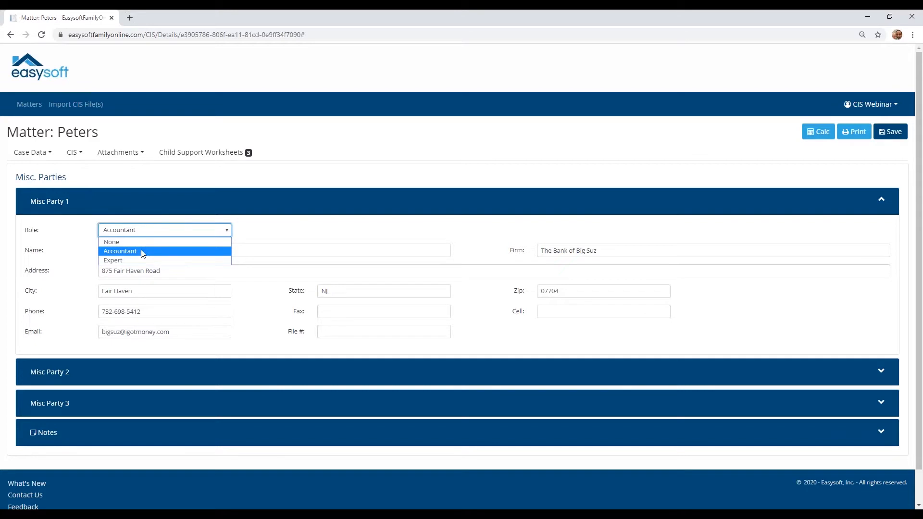
pyautogui.click(135, 228)
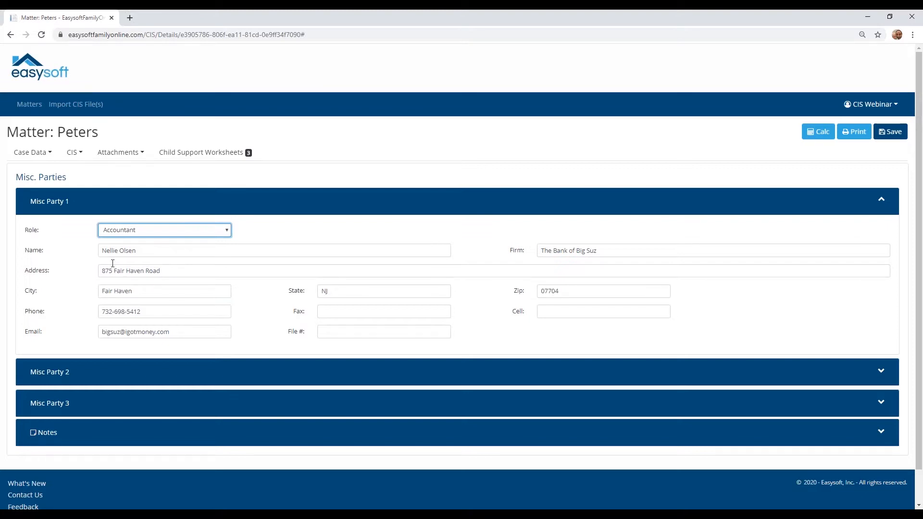
# Open Part A - Case Info of the CIS and examine the dates, issues in dispute, party addresses and children sections
pyautogui.click(73, 153)
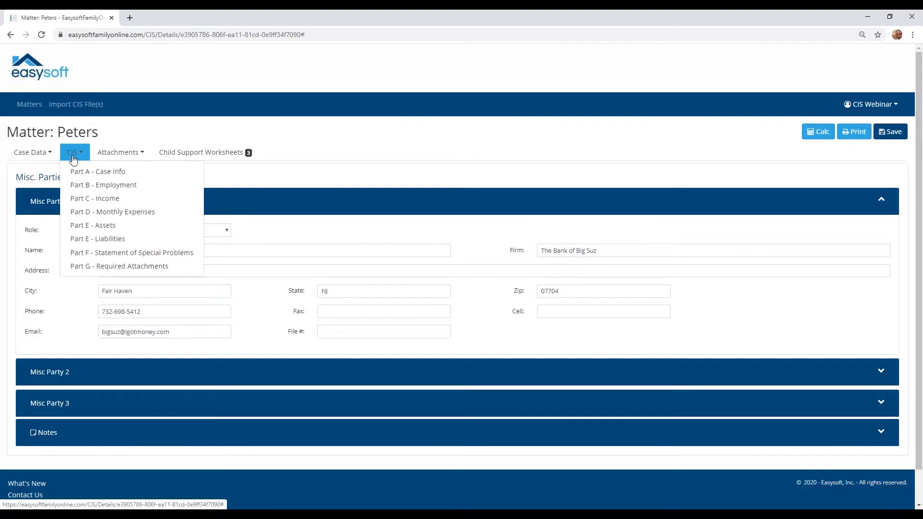
pyautogui.click(80, 172)
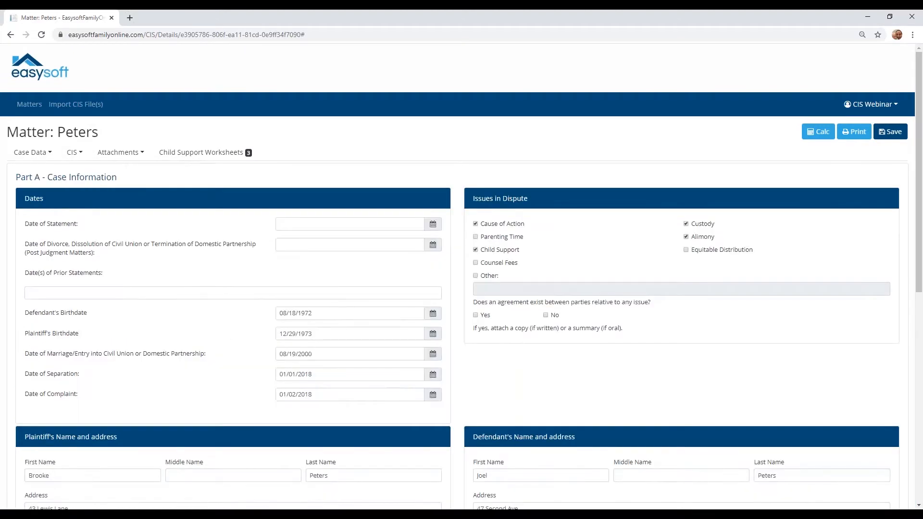
pyautogui.scroll(-1, 103, 237)
pyautogui.scroll(1, 103, 237)
pyautogui.scroll(-1, 550, 206)
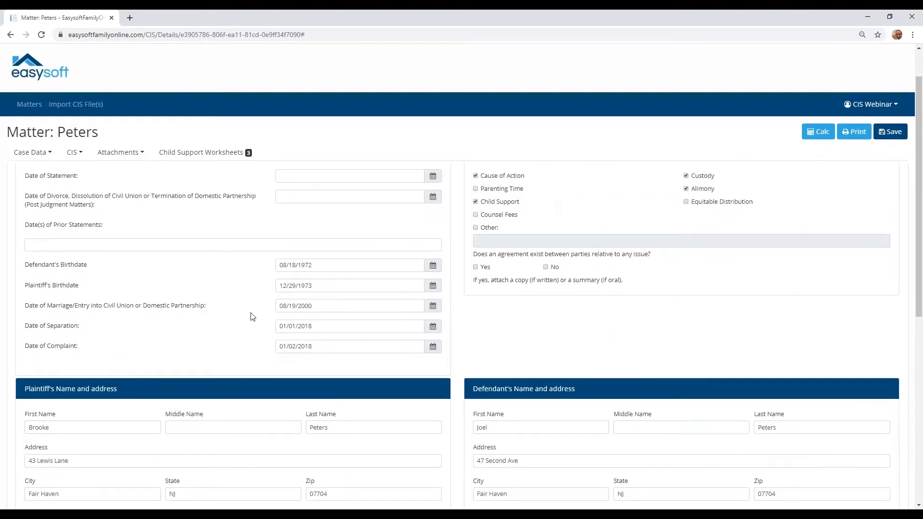
pyautogui.scroll(-2, 252, 315)
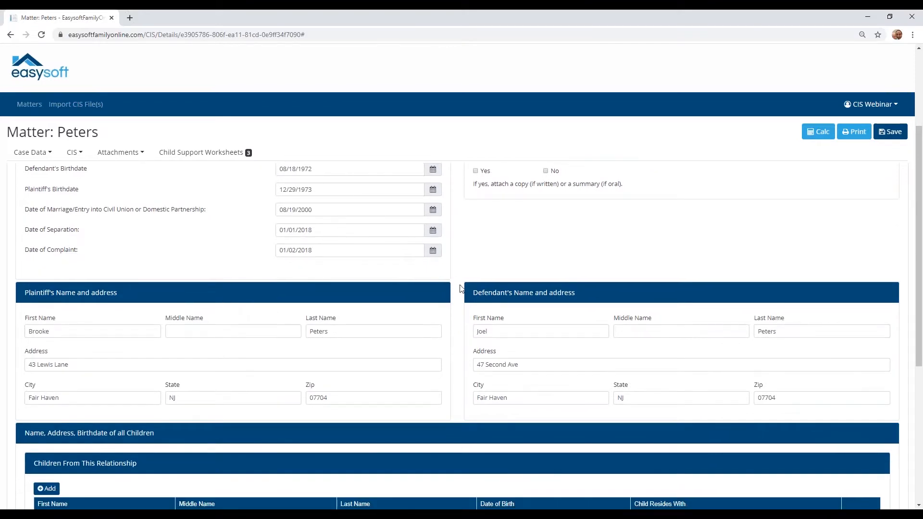
pyautogui.scroll(-2, 494, 290)
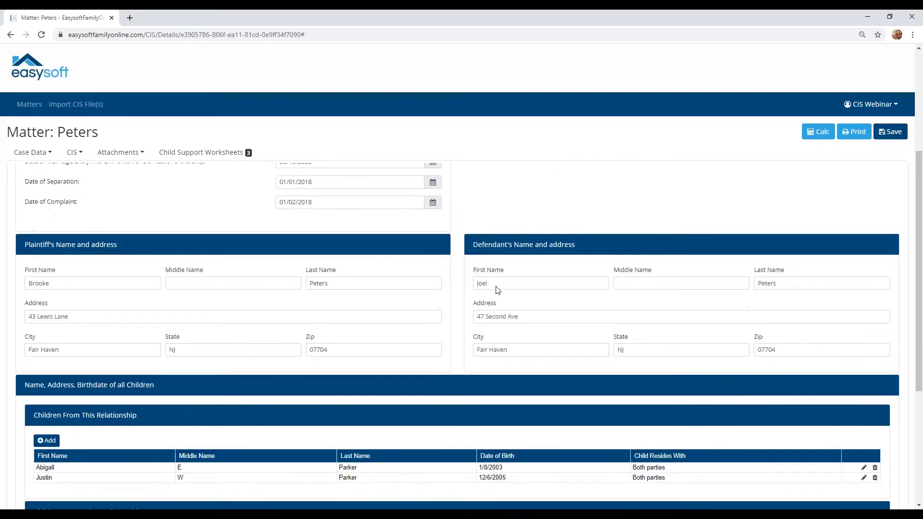
pyautogui.scroll(-1, 252, 340)
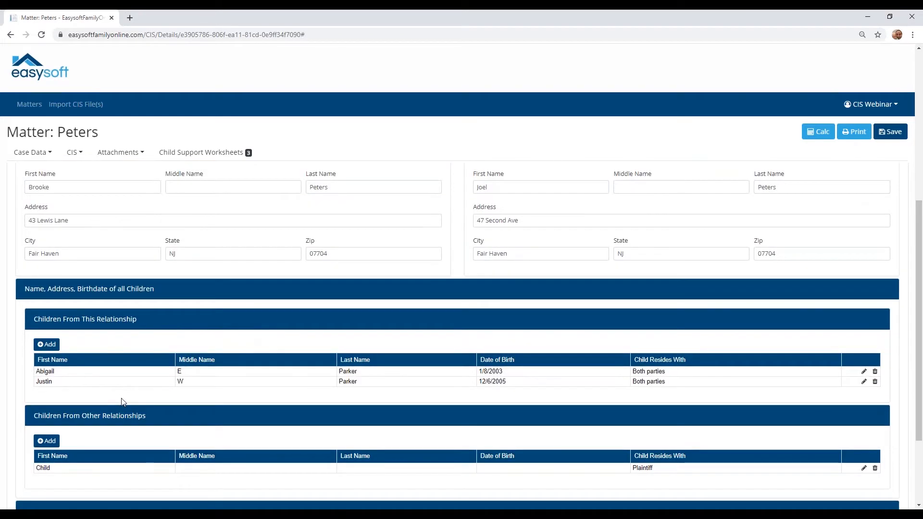
pyautogui.scroll(-1, 122, 402)
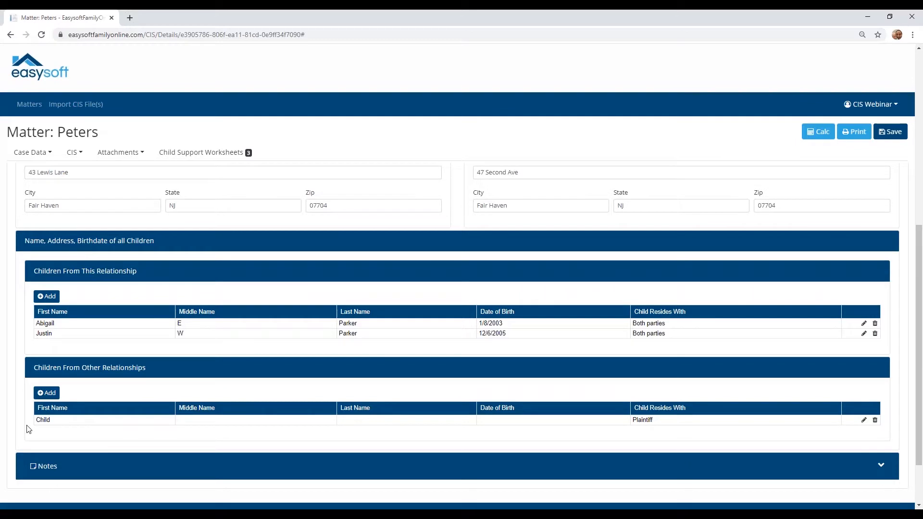
# View Part B - Employment of the CIS, followed by Part C - Income
pyautogui.click(72, 159)
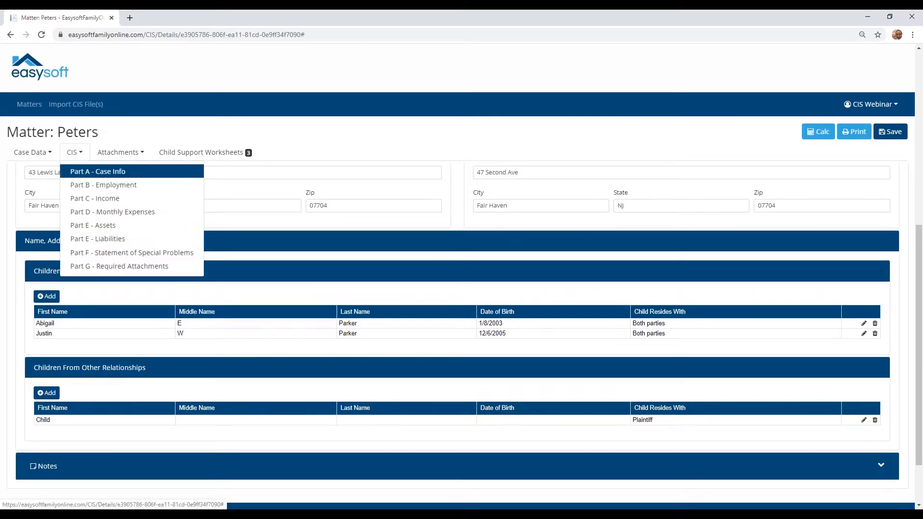
pyautogui.click(80, 185)
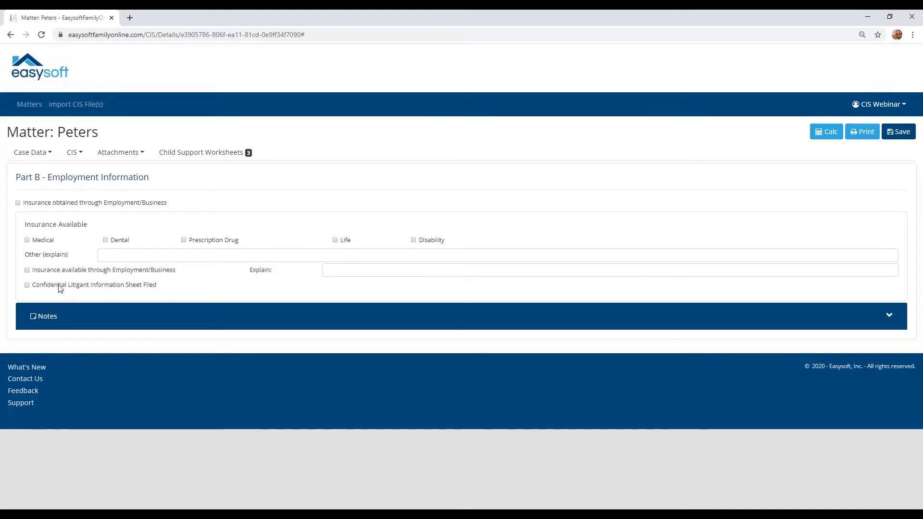
pyautogui.click(76, 153)
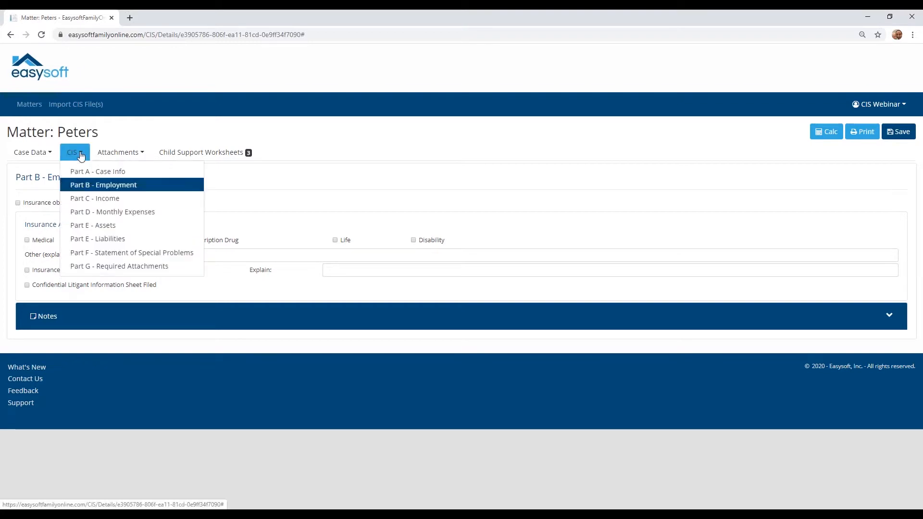
pyautogui.click(87, 201)
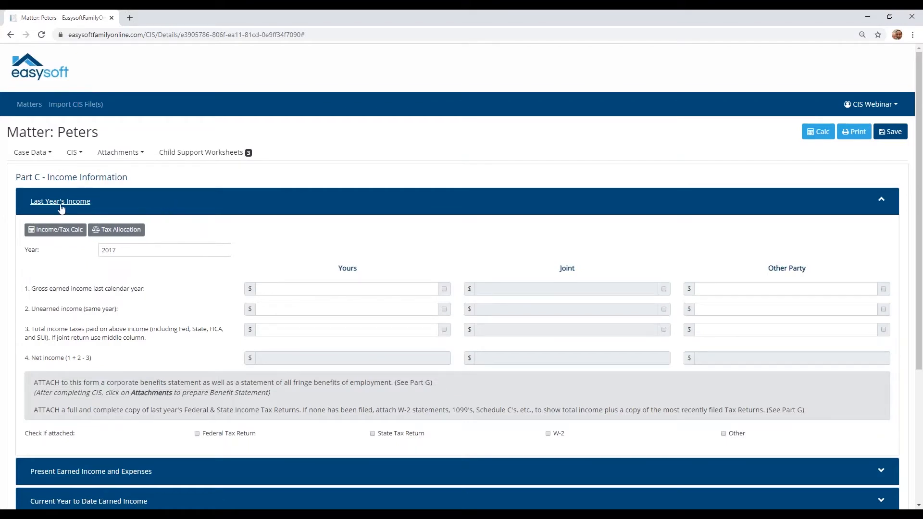
# Collapse the Last Year's Income section and examine Present Earned Income and Expenses in Part C
pyautogui.click(121, 206)
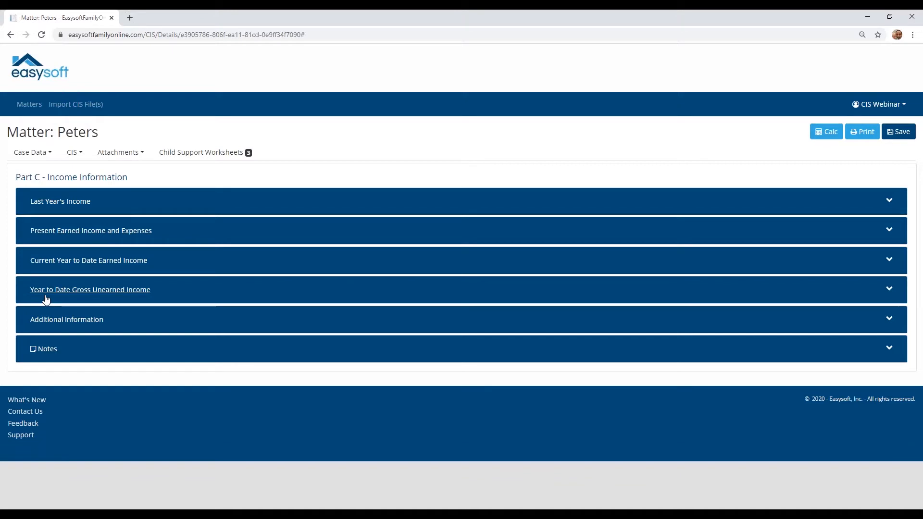
pyautogui.click(173, 235)
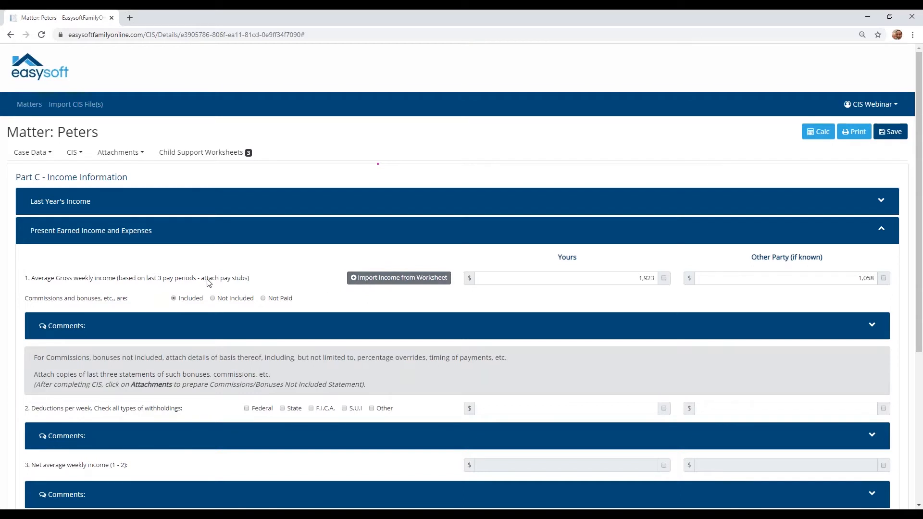
pyautogui.scroll(-3, 209, 283)
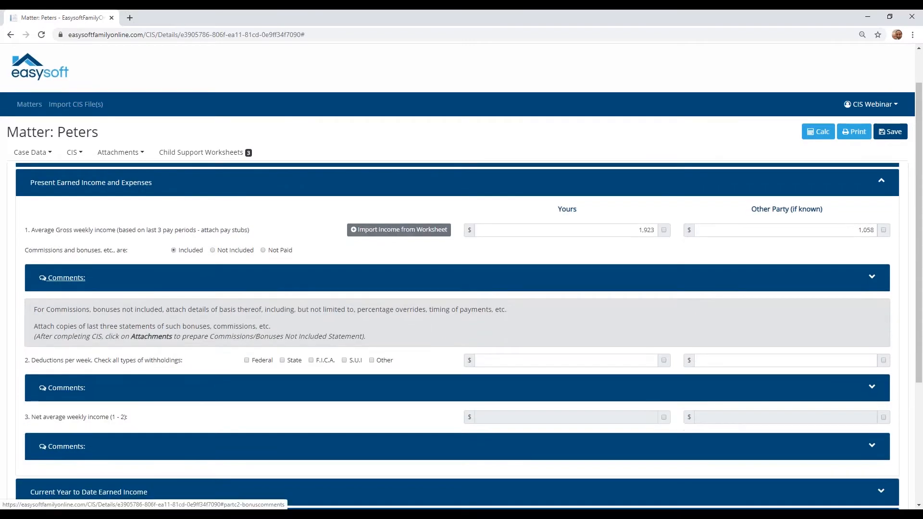
pyautogui.scroll(-2, 181, 312)
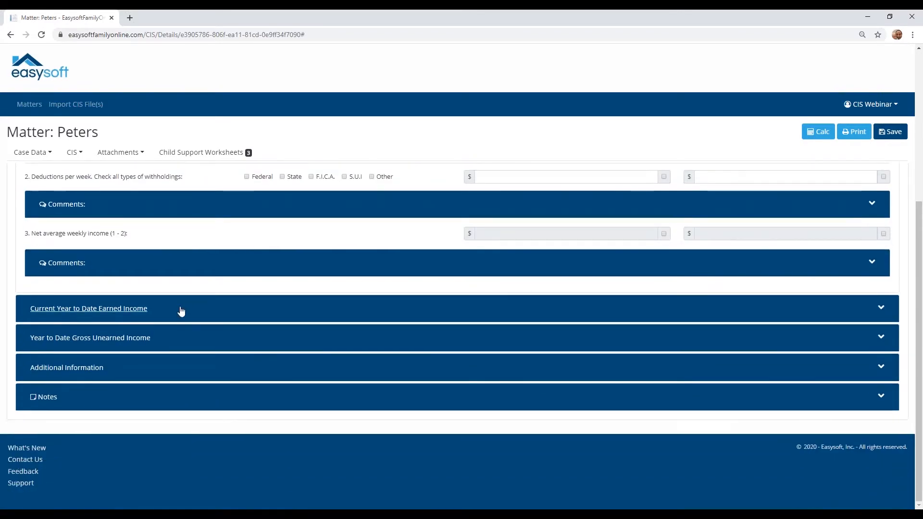
# Expand Current Year to Date Earned Income and examine its gross income, tax deductions, other deductions and net income fields
pyautogui.click(181, 312)
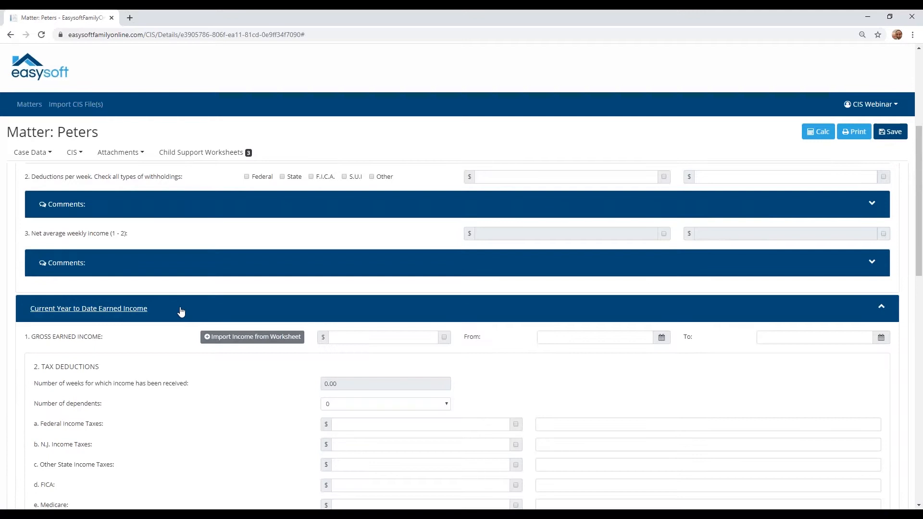
pyautogui.scroll(-1, 180, 312)
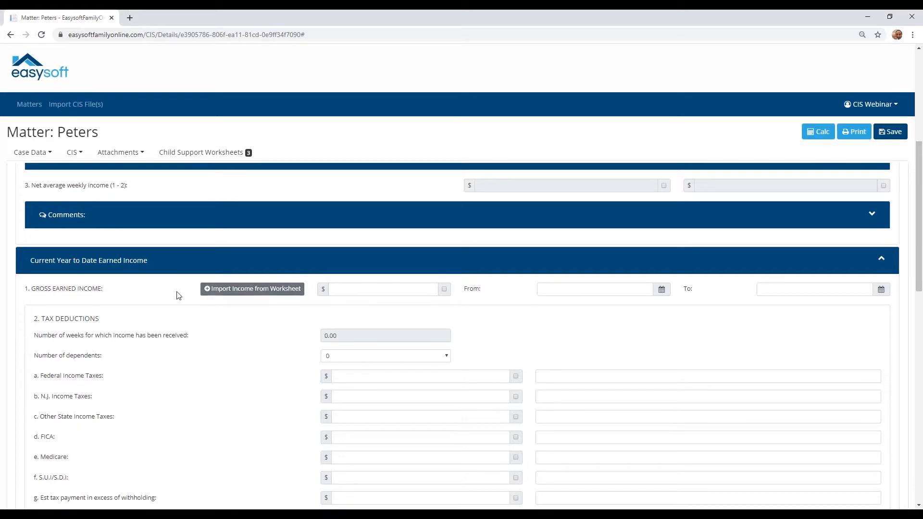
pyautogui.scroll(-1, 178, 295)
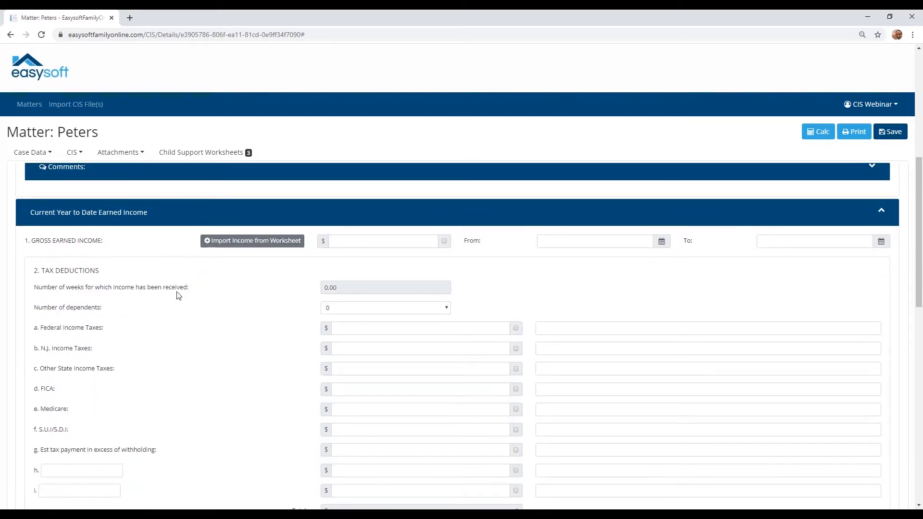
pyautogui.scroll(-3, 135, 284)
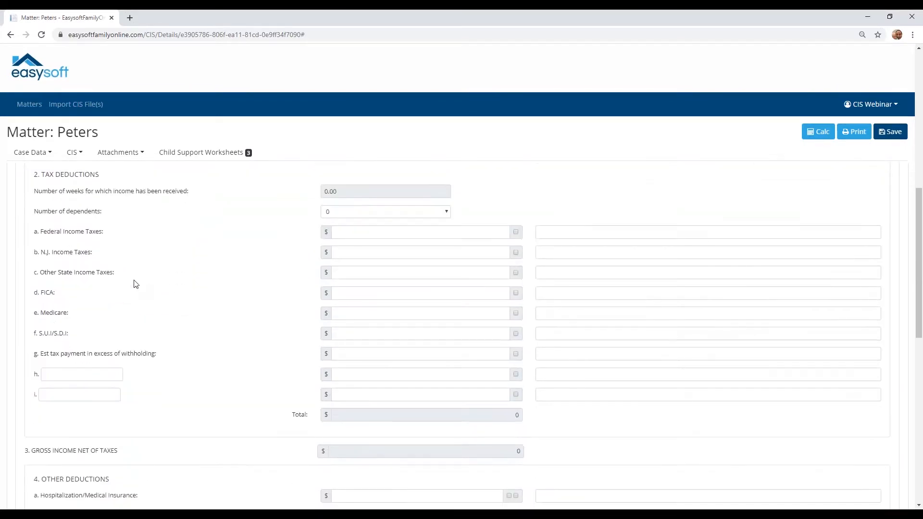
pyautogui.scroll(-2, 135, 284)
pyautogui.scroll(-2, 136, 283)
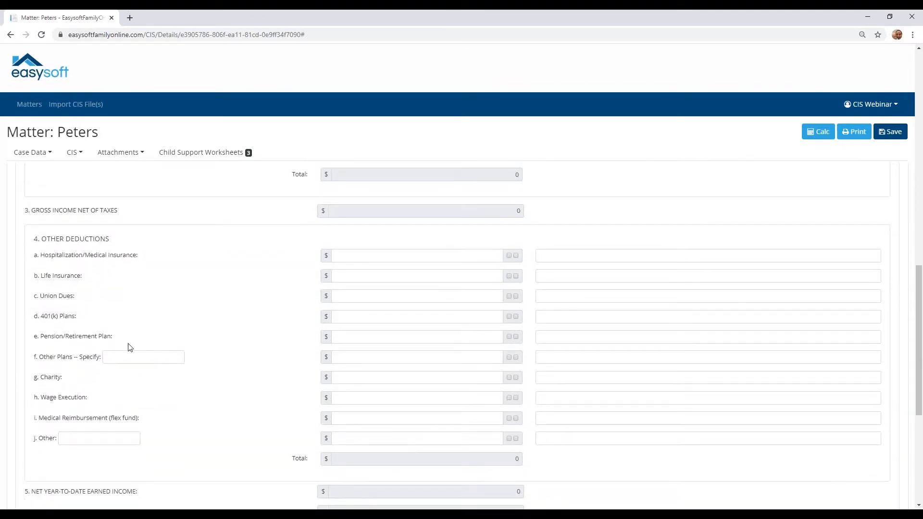
pyautogui.scroll(-3, 130, 347)
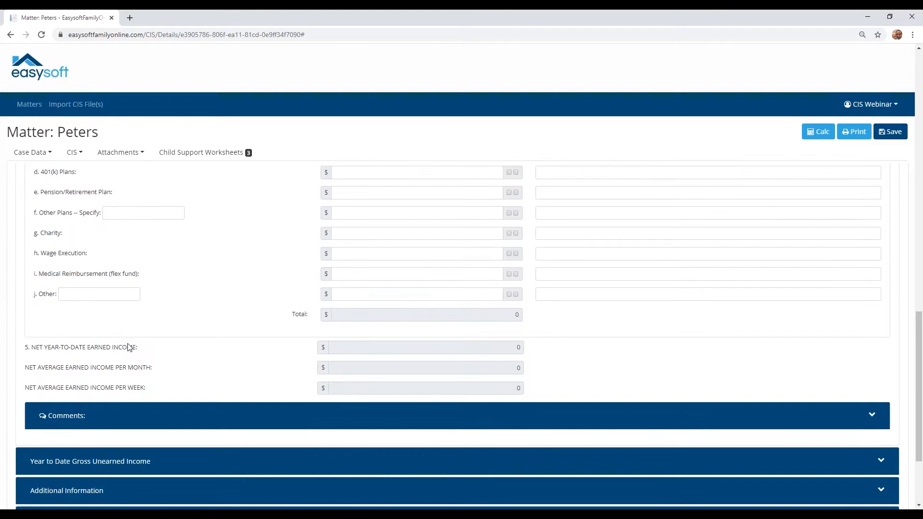
pyautogui.scroll(-2, 129, 347)
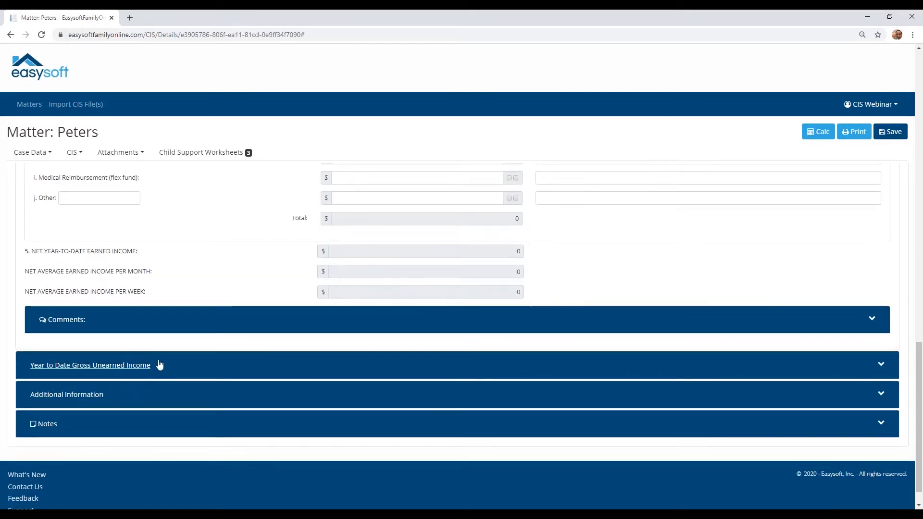
# Expand the Year to Date Gross Unearned Income section and view its income source table
pyautogui.click(160, 365)
pyautogui.scroll(-1, 160, 365)
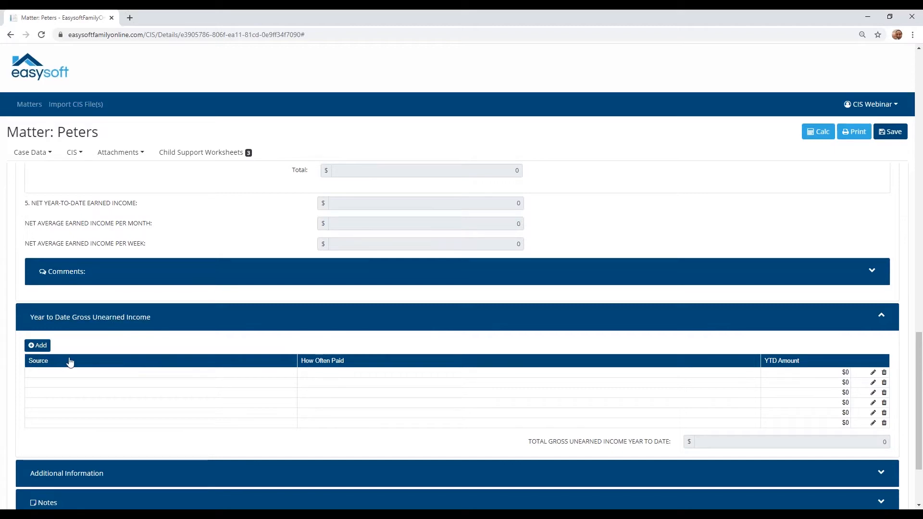
# Open the entry form for adding year-to-date unearned income, view its fields, and cancel without adding an entry
pyautogui.scroll(-1, 70, 362)
pyautogui.click(30, 298)
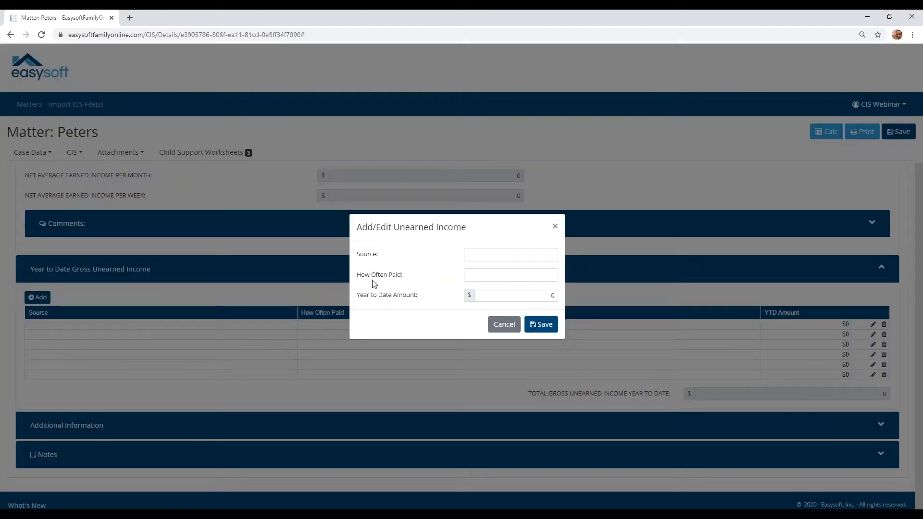
pyautogui.click(484, 329)
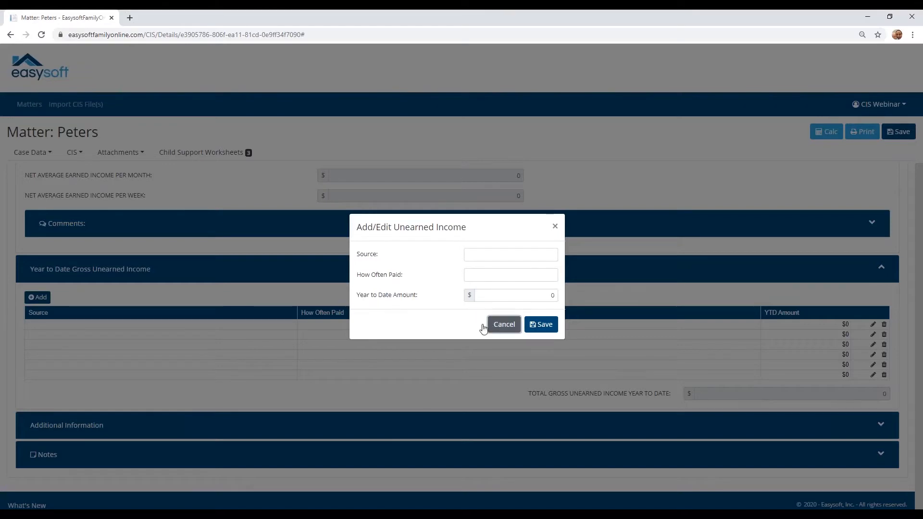
# Expand the Additional Information section of Part C and read through its numbered questions on pay, bonuses and other compensation
pyautogui.scroll(-1, 120, 356)
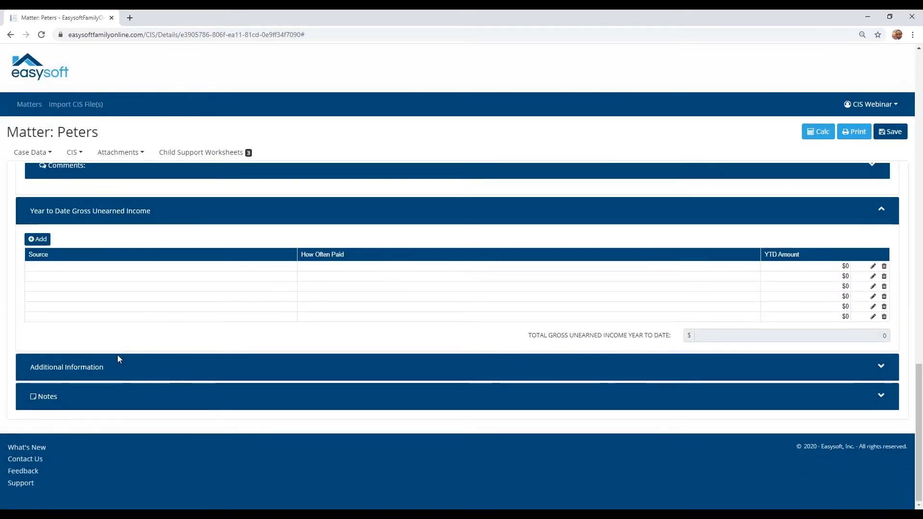
pyautogui.click(117, 370)
pyautogui.scroll(-2, 117, 369)
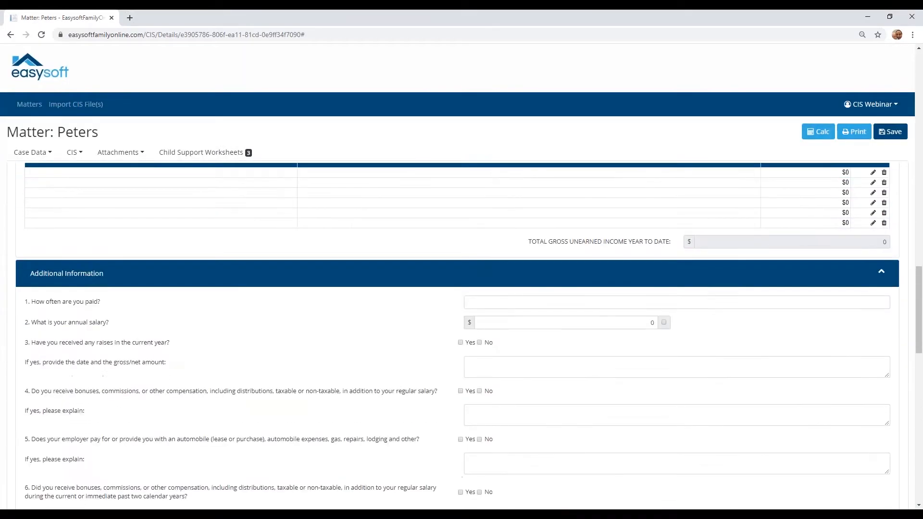
pyautogui.scroll(-1, 96, 293)
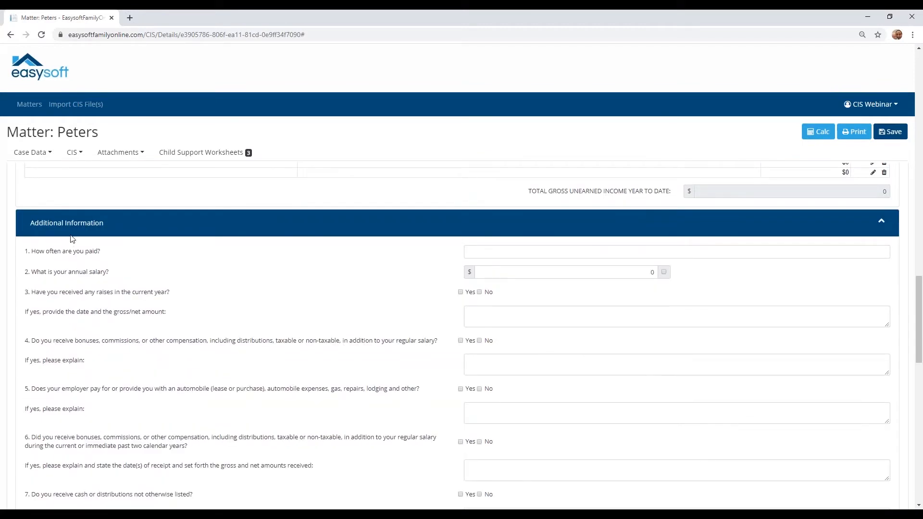
pyautogui.scroll(-1, 74, 241)
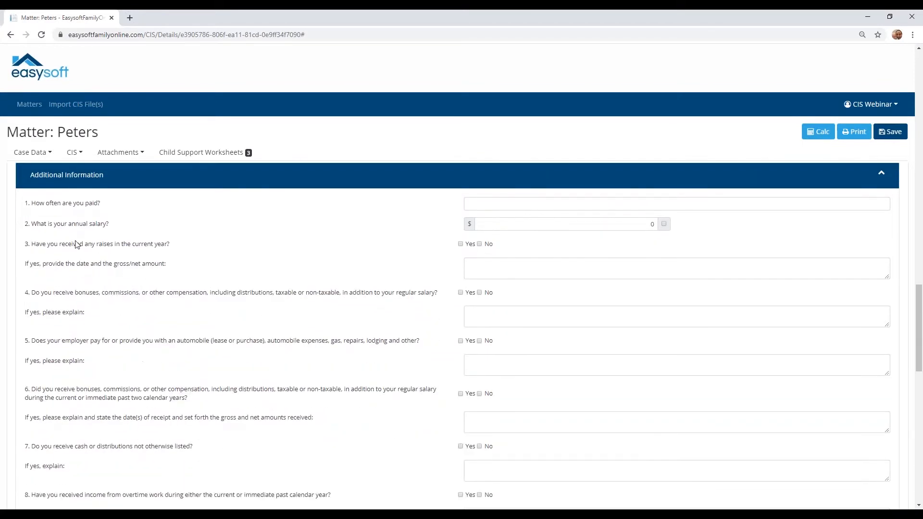
pyautogui.scroll(-1, 76, 244)
pyautogui.scroll(-1, 75, 245)
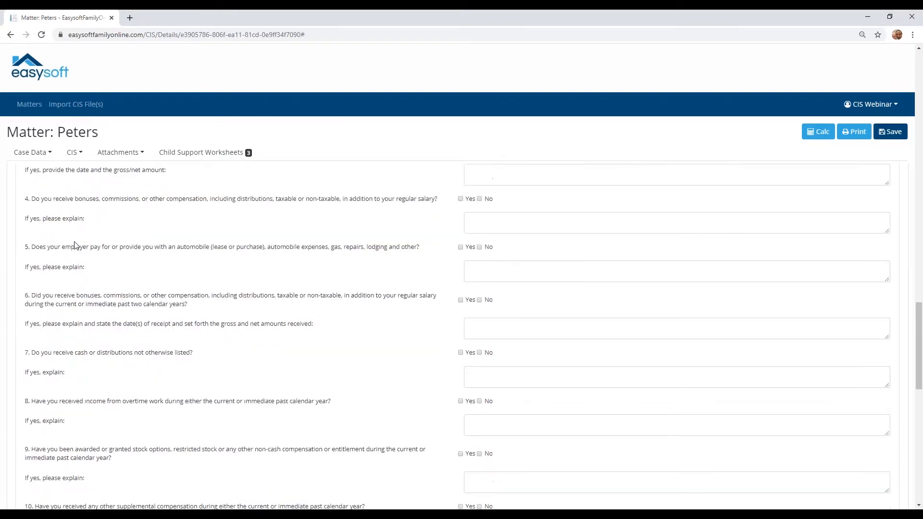
pyautogui.scroll(-2, 76, 245)
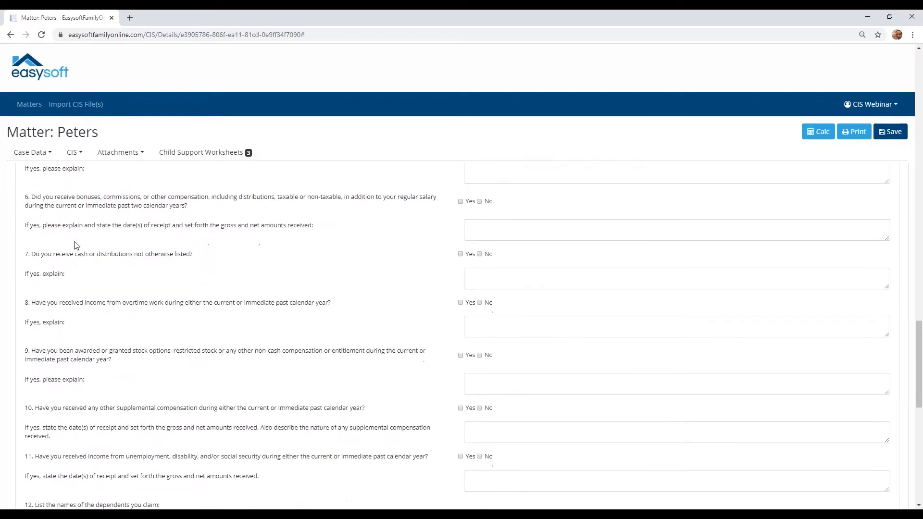
pyautogui.scroll(-1, 76, 245)
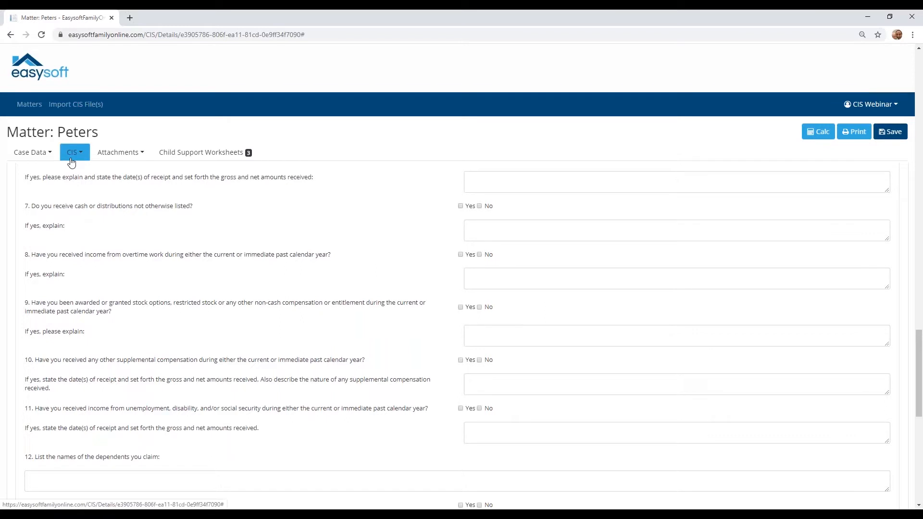
# Open Part D - Monthly Expenses of the CIS and view its children and life style fields
pyautogui.click(71, 162)
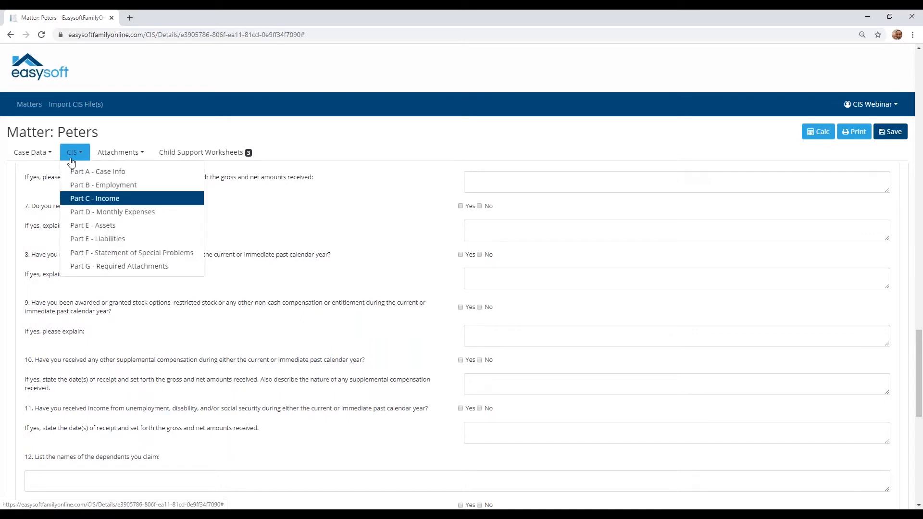
pyautogui.click(76, 212)
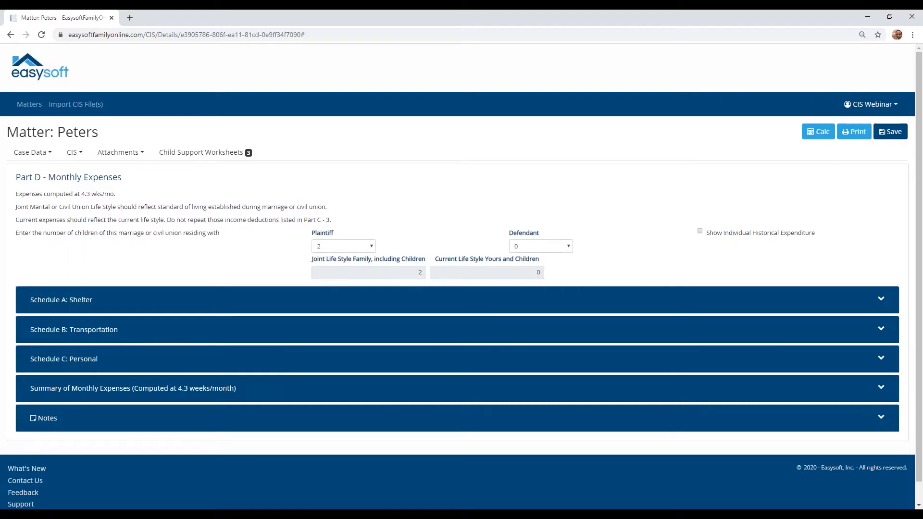
pyautogui.scroll(-1, 81, 242)
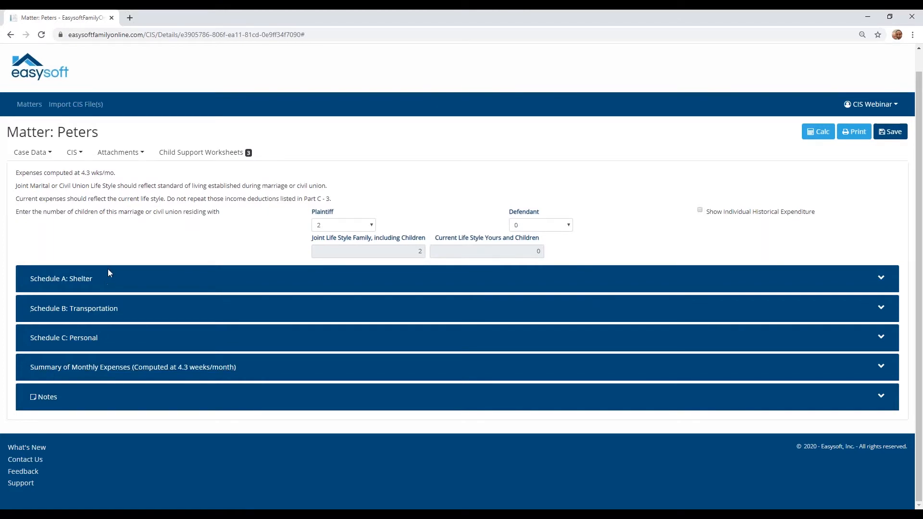
# Expand Schedule A: Shelter and examine its tenant, homeowner, and combined tenant or homeowner expense fields
pyautogui.click(102, 284)
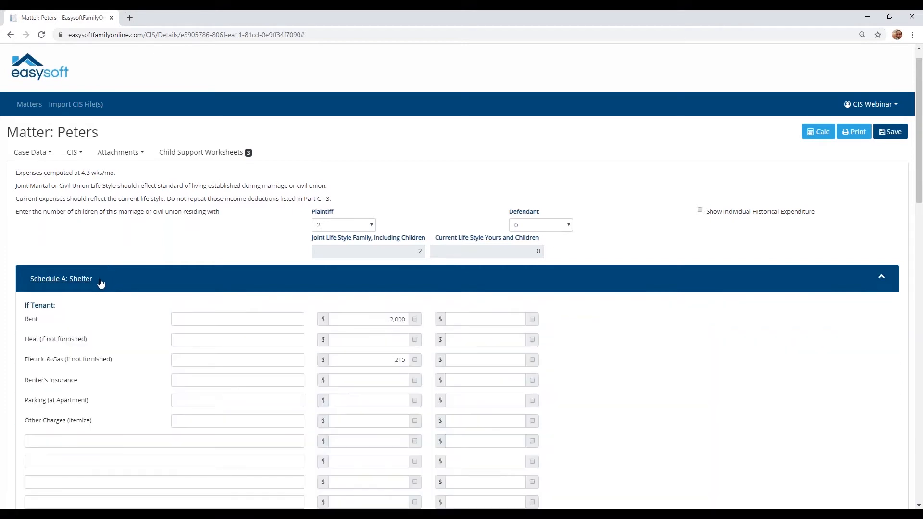
pyautogui.scroll(-1, 101, 283)
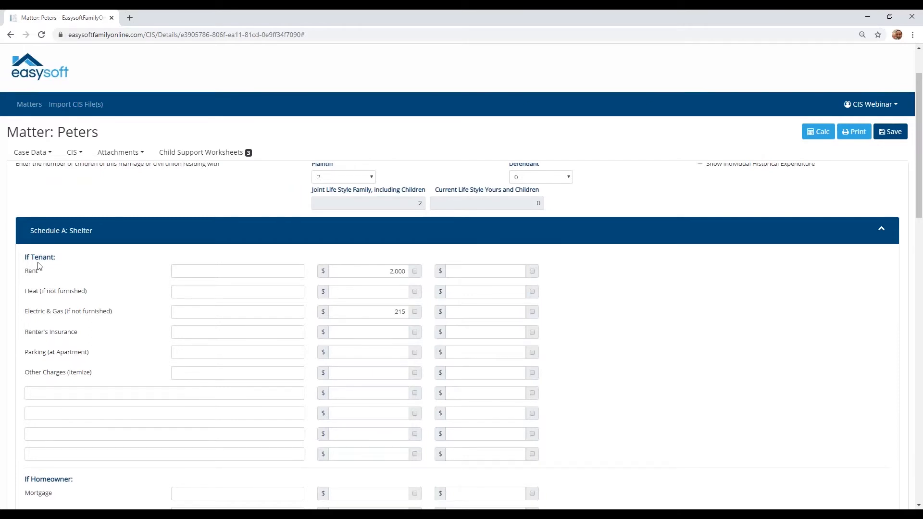
pyautogui.scroll(-3, 40, 267)
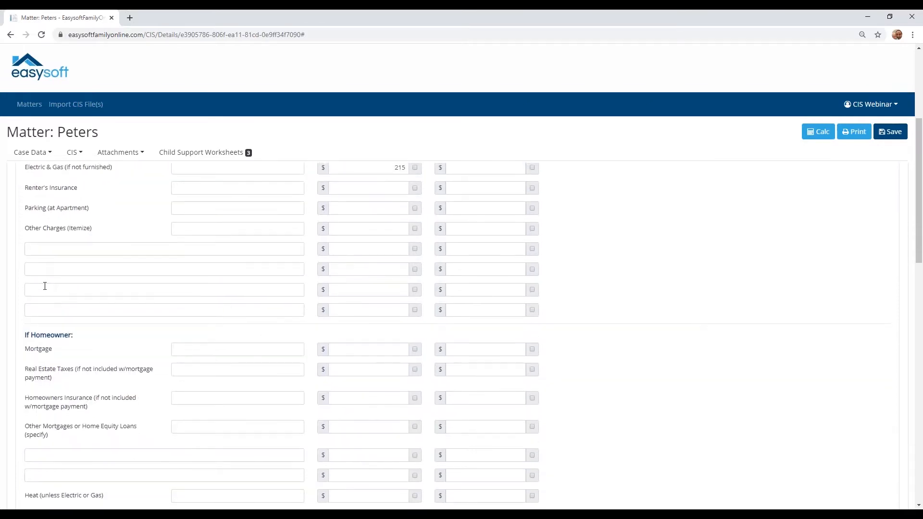
pyautogui.scroll(-1, 43, 285)
pyautogui.scroll(-1, 44, 286)
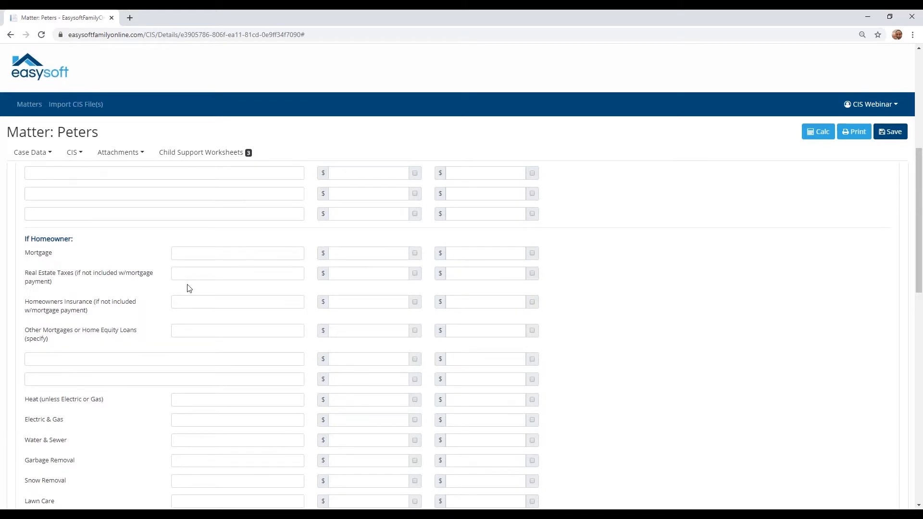
pyautogui.scroll(-1, 185, 287)
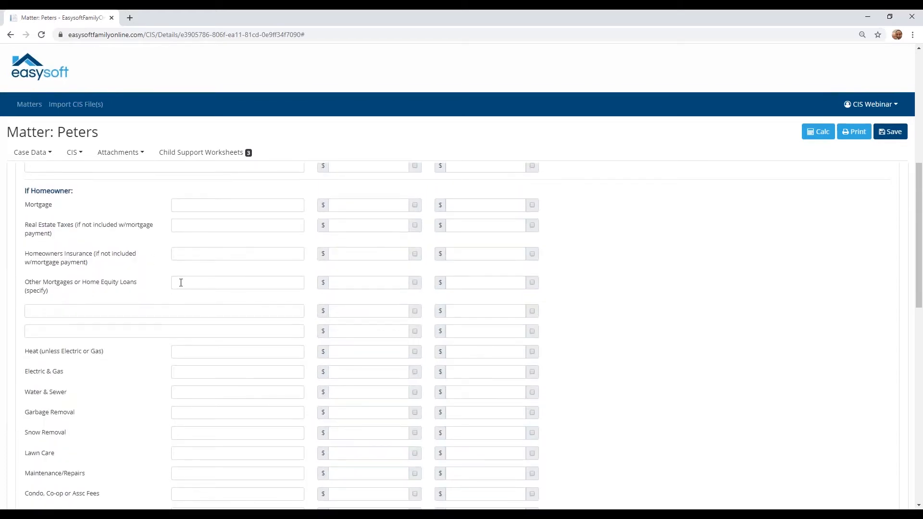
pyautogui.scroll(-1, 181, 283)
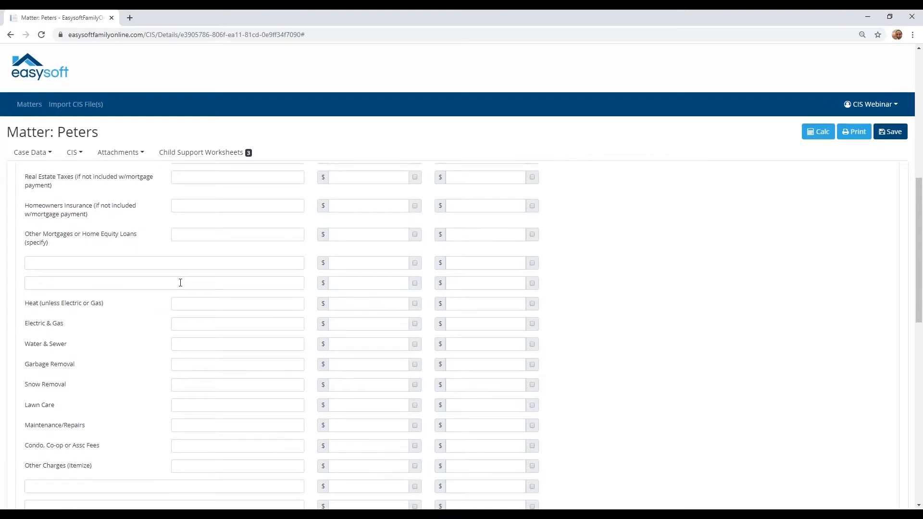
pyautogui.scroll(-7, 180, 282)
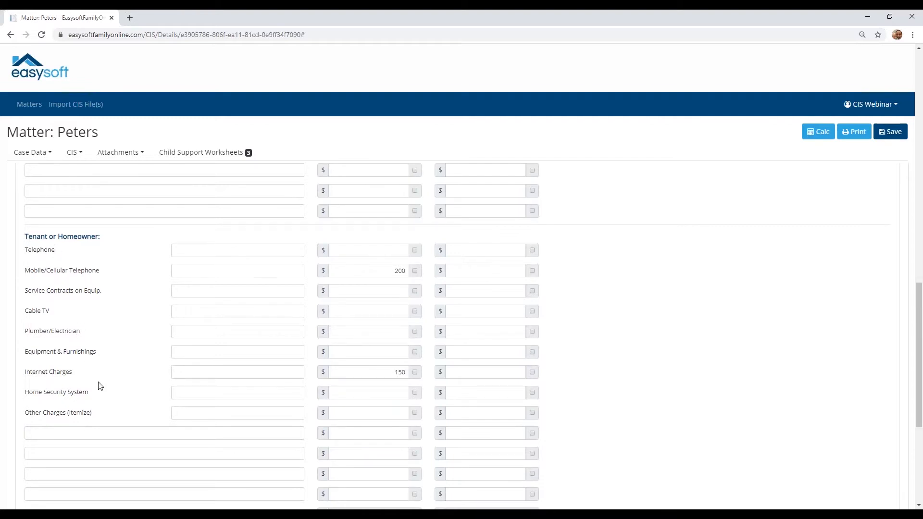
pyautogui.scroll(-3, 94, 392)
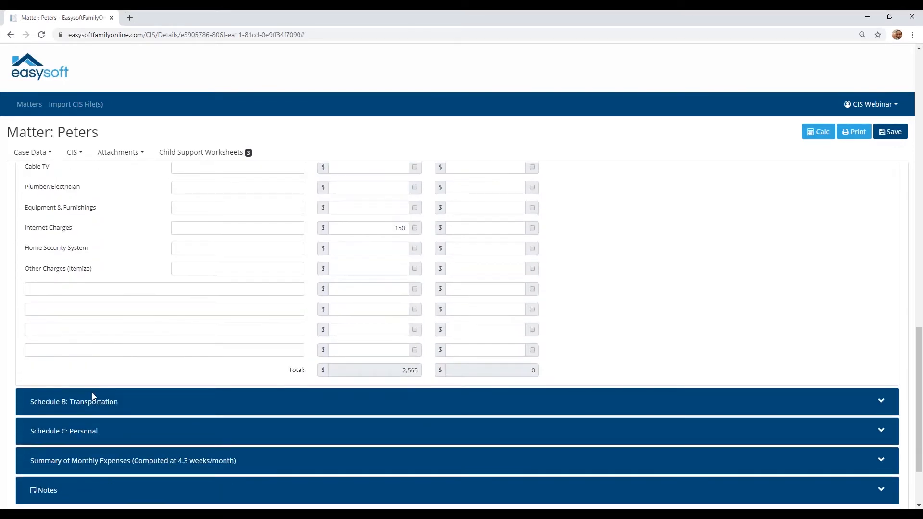
# Expand Schedule B: Transportation and examine its auto, maintenance, fuel and commuting expense fields
pyautogui.scroll(-1, 92, 395)
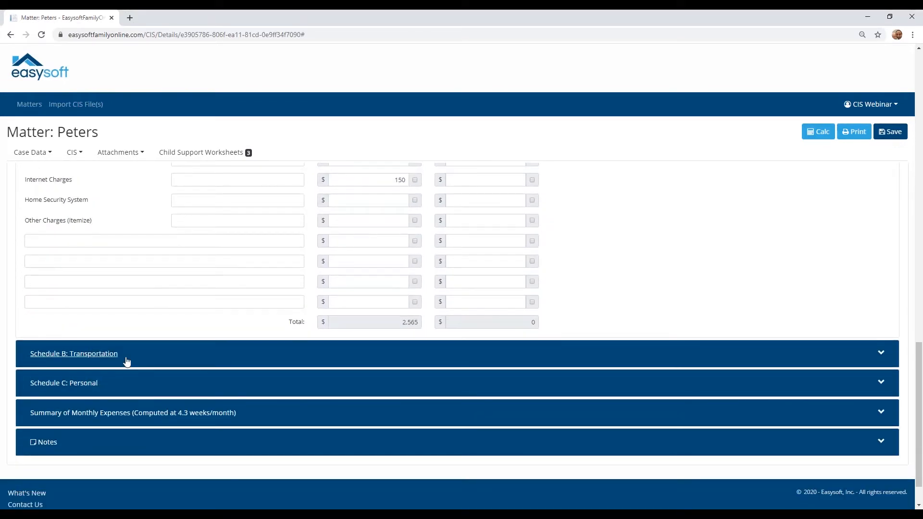
pyautogui.click(126, 361)
pyautogui.scroll(-3, 124, 359)
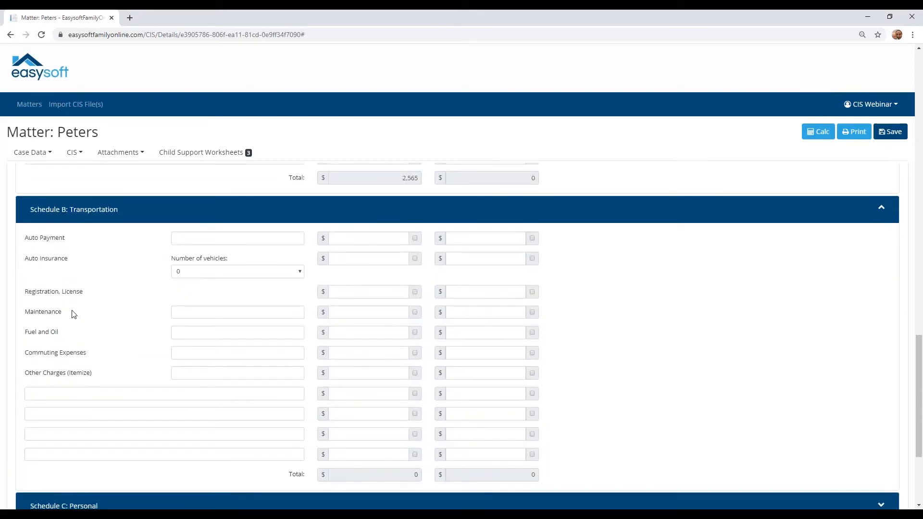
pyautogui.scroll(-1, 73, 313)
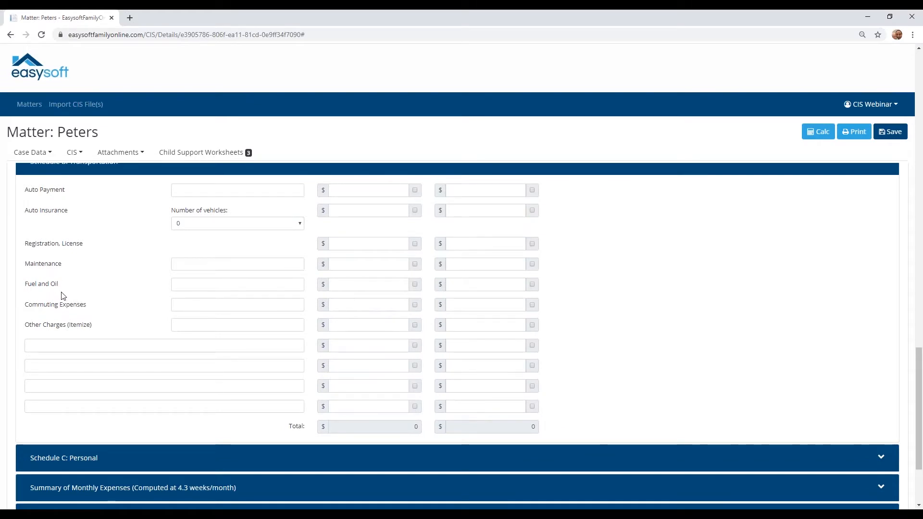
pyautogui.scroll(-2, 66, 311)
pyautogui.scroll(-1, 66, 310)
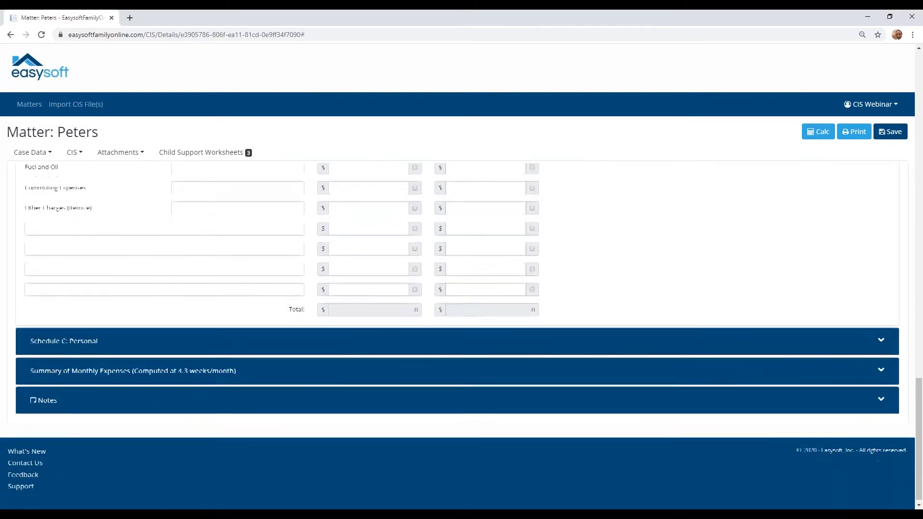
# Expand Schedule C: Personal and examine its household expense items and unreimbursed medical expense items
pyautogui.click(112, 343)
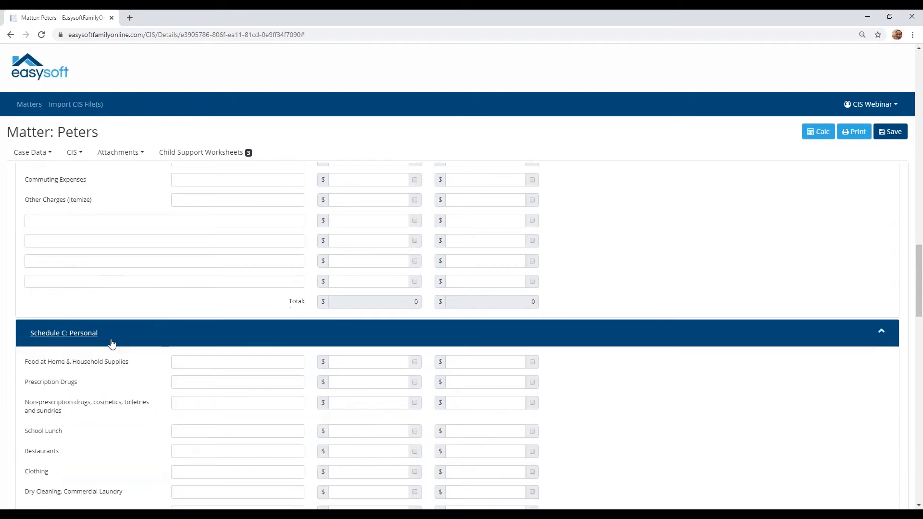
pyautogui.scroll(-3, 102, 324)
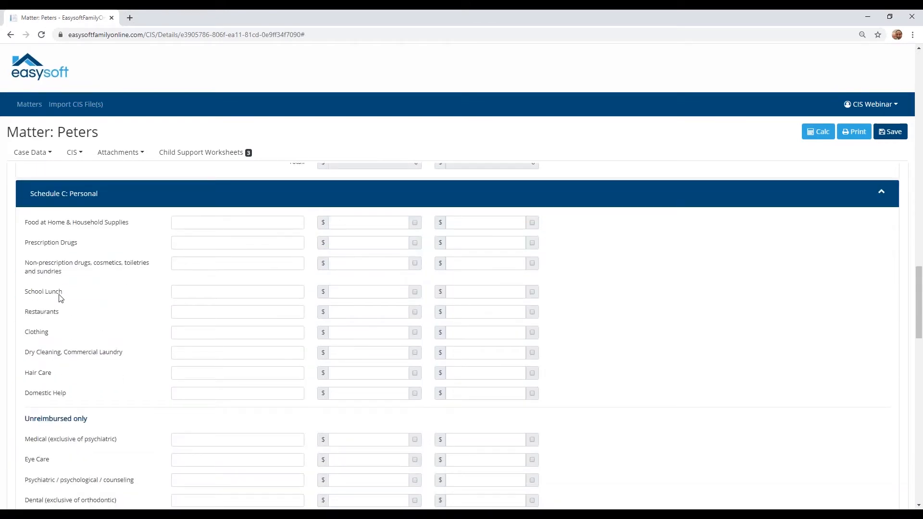
pyautogui.scroll(-1, 57, 313)
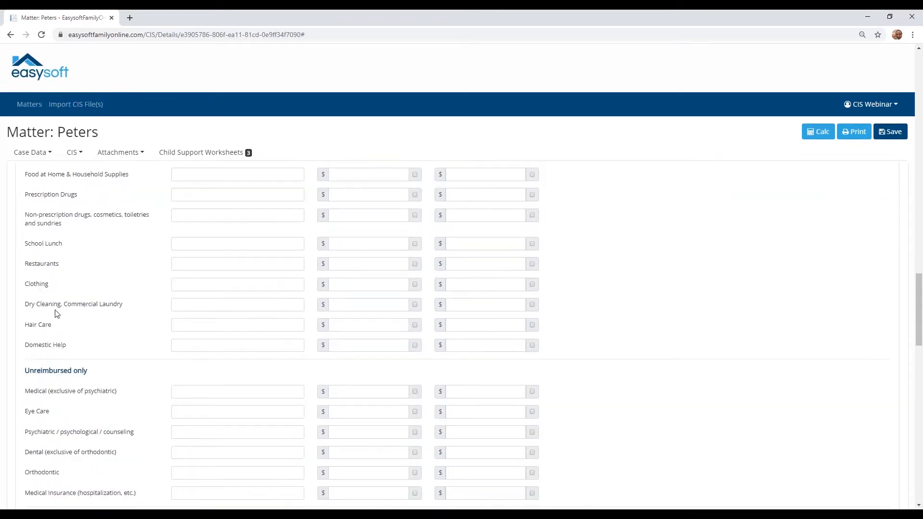
pyautogui.scroll(-2, 57, 314)
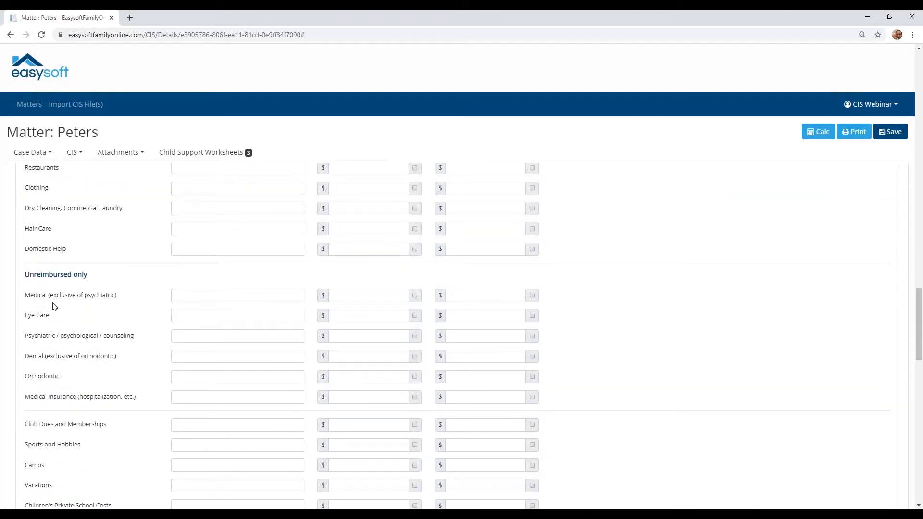
pyautogui.scroll(-1, 52, 303)
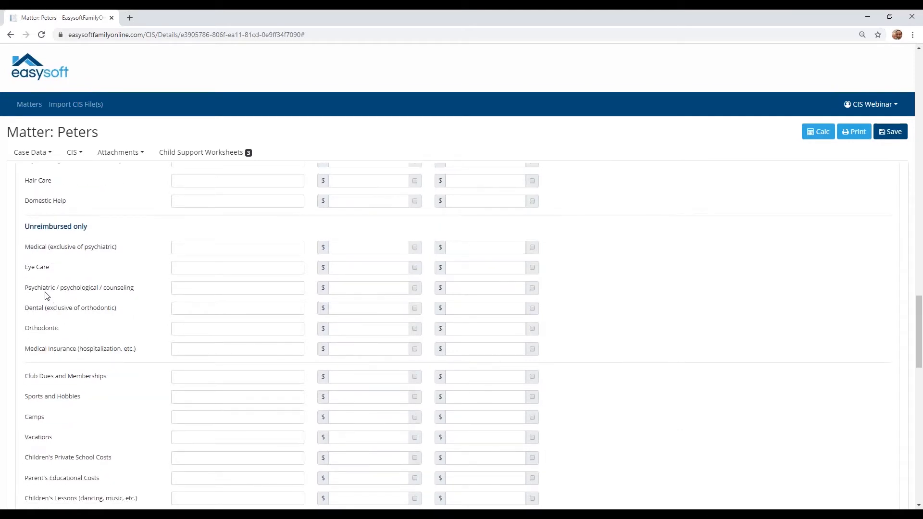
pyautogui.scroll(-1, 45, 302)
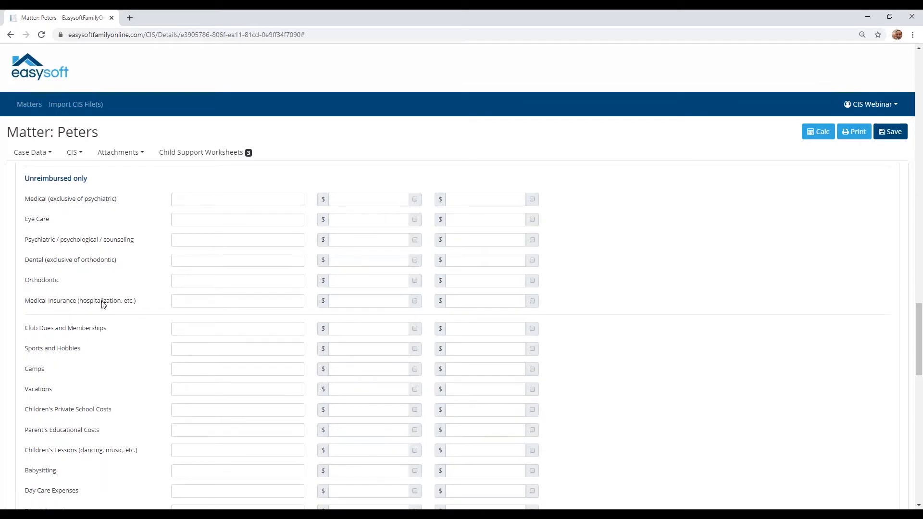
# Examine the remaining Schedule C items, from club dues and children's costs through support obligations, Debt Service and the total
pyautogui.scroll(-1, 102, 304)
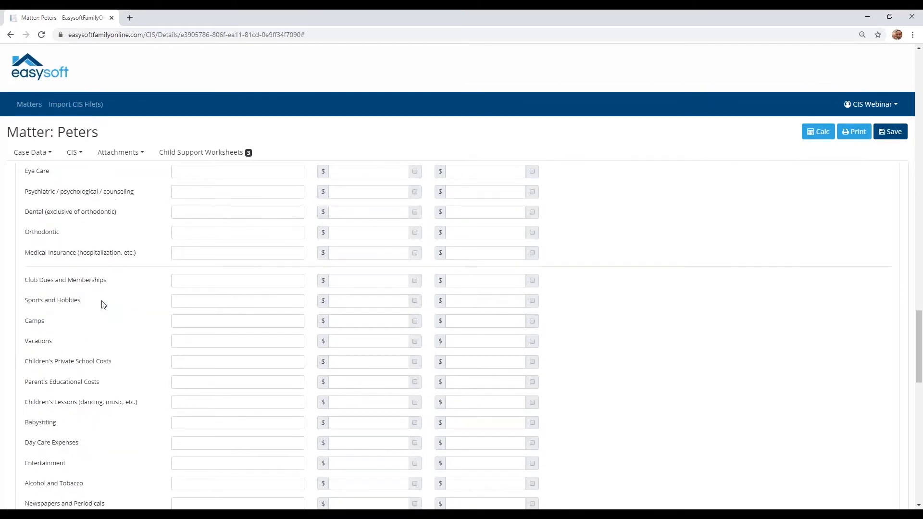
pyautogui.scroll(-1, 96, 296)
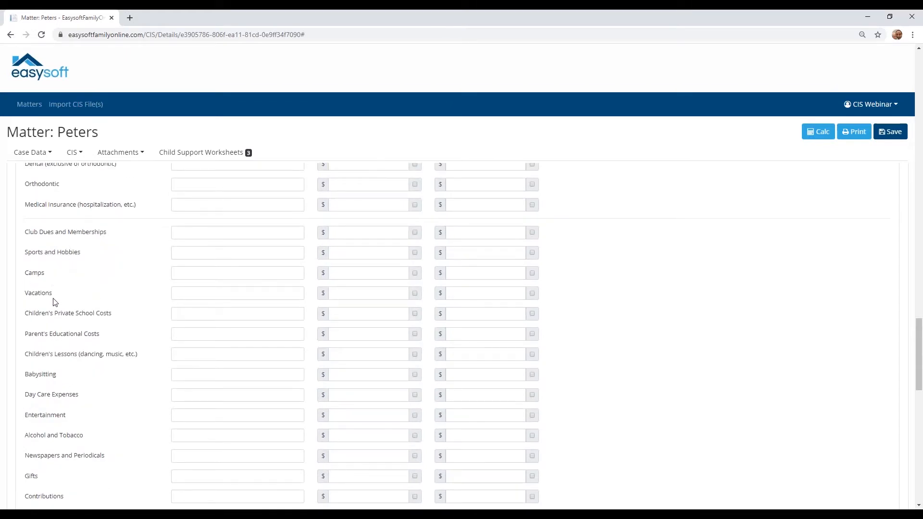
pyautogui.scroll(-1, 52, 301)
pyautogui.scroll(-5, 52, 300)
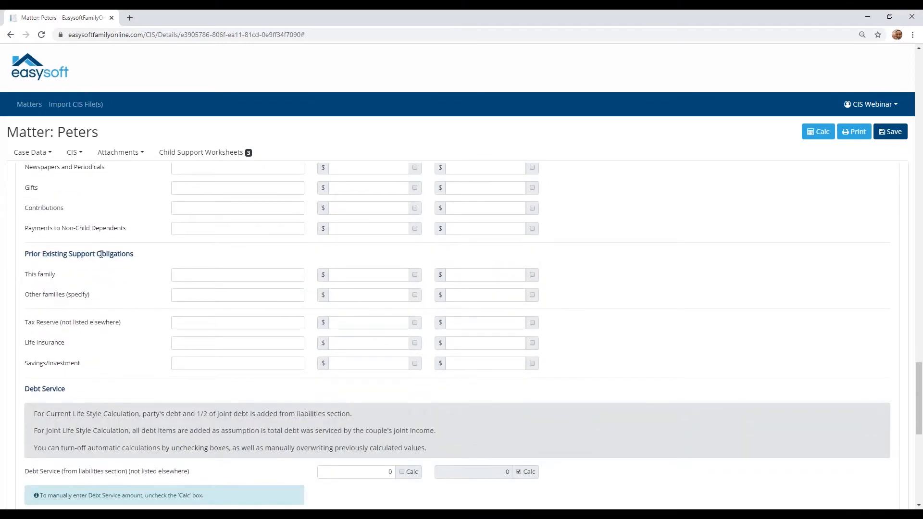
pyautogui.scroll(-1, 143, 267)
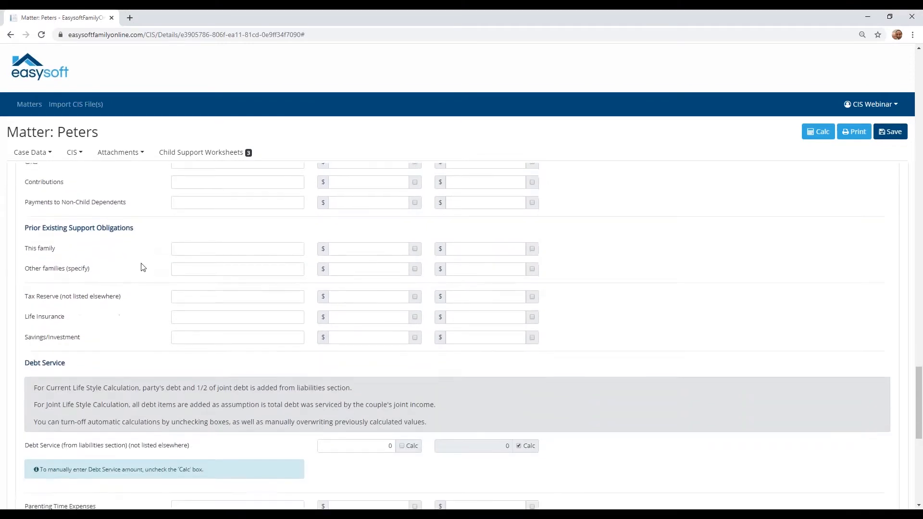
pyautogui.scroll(-5, 143, 267)
pyautogui.scroll(-3, 143, 267)
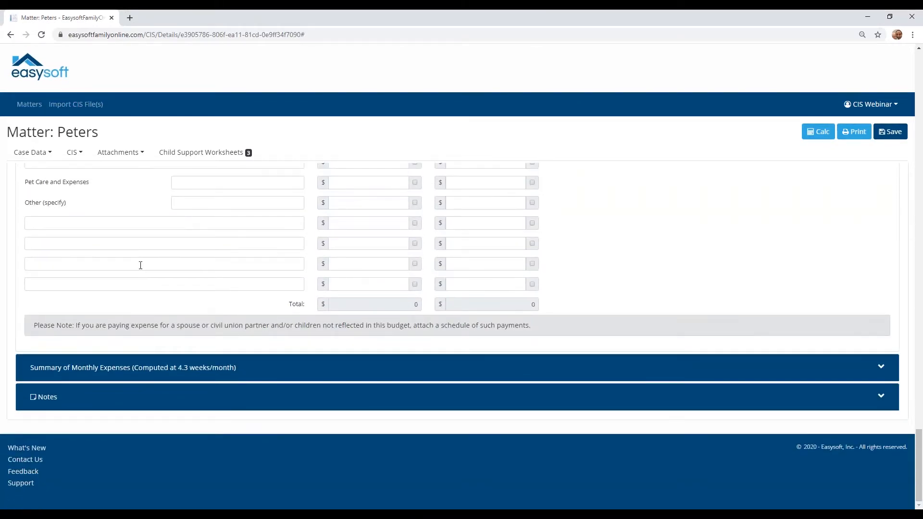
# Expand the Summary of Monthly Expenses, examine its schedule totals for joint and current life style, and collapse it again
pyautogui.click(245, 376)
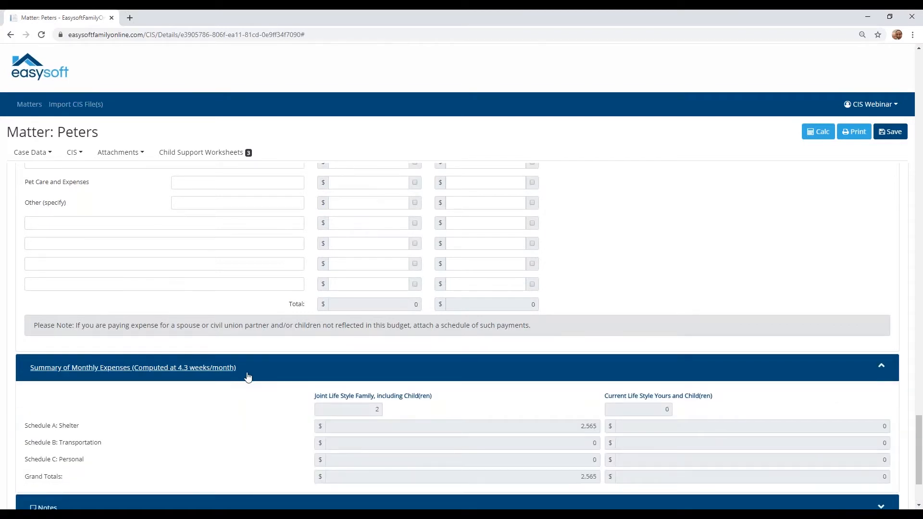
pyautogui.scroll(-2, 248, 377)
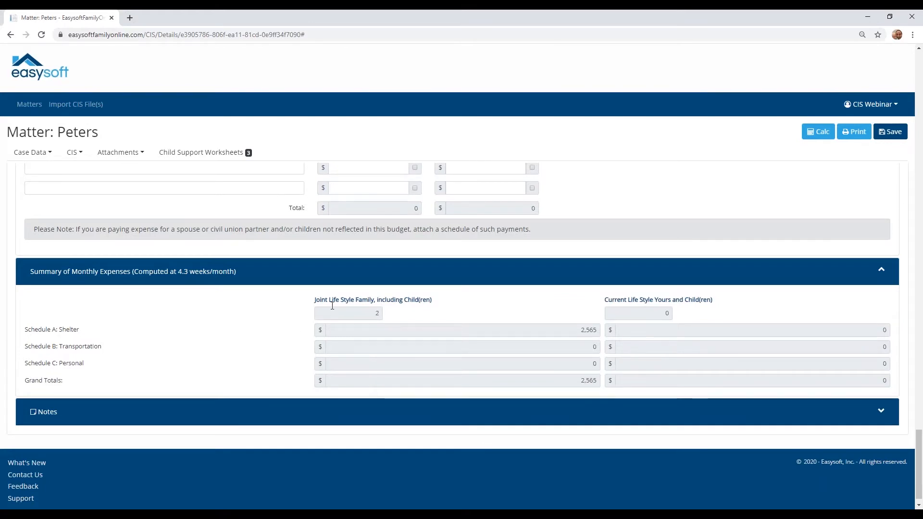
pyautogui.click(248, 275)
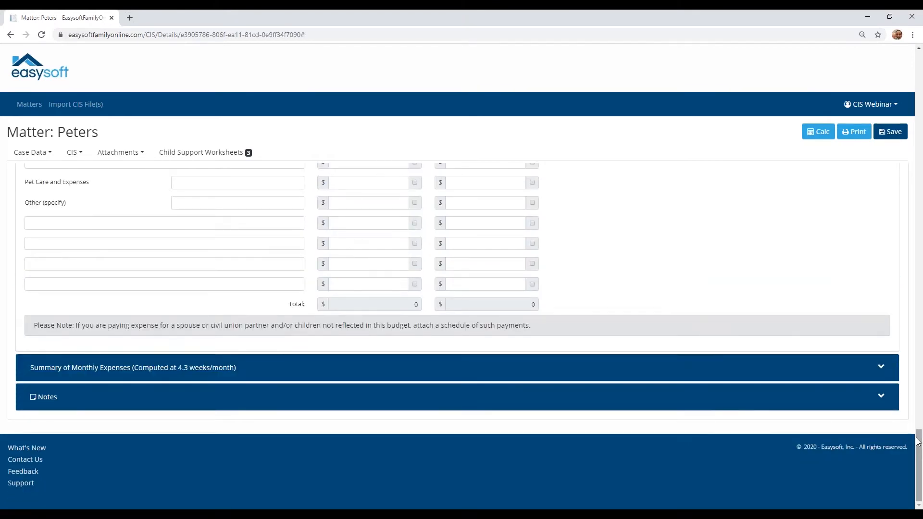
# Turn on Show Individual Historical Expenditure for Part D and examine the plaintiff, defendant and children expense columns
pyautogui.moveTo(920, 437); pyautogui.dragTo(912, 149)
pyautogui.scroll(15, 705, 173)
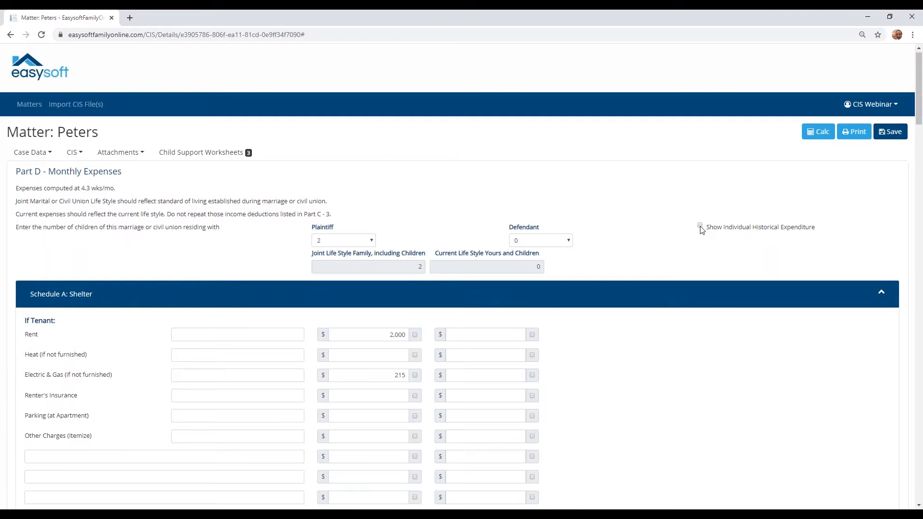
pyautogui.click(700, 228)
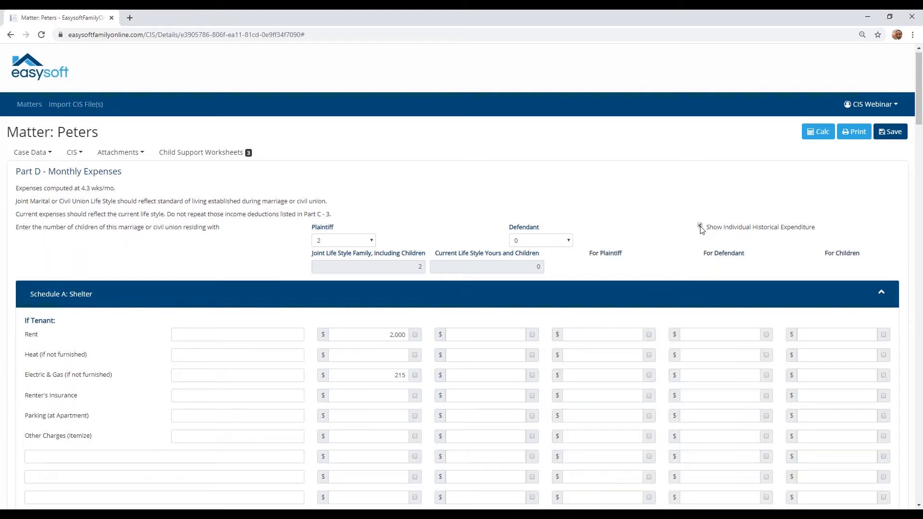
pyautogui.scroll(-1, 659, 221)
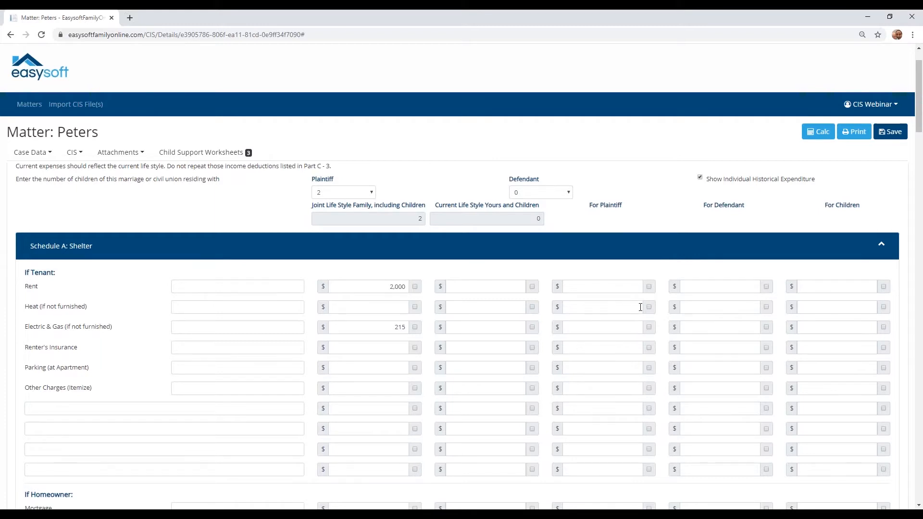
pyautogui.scroll(1, 640, 307)
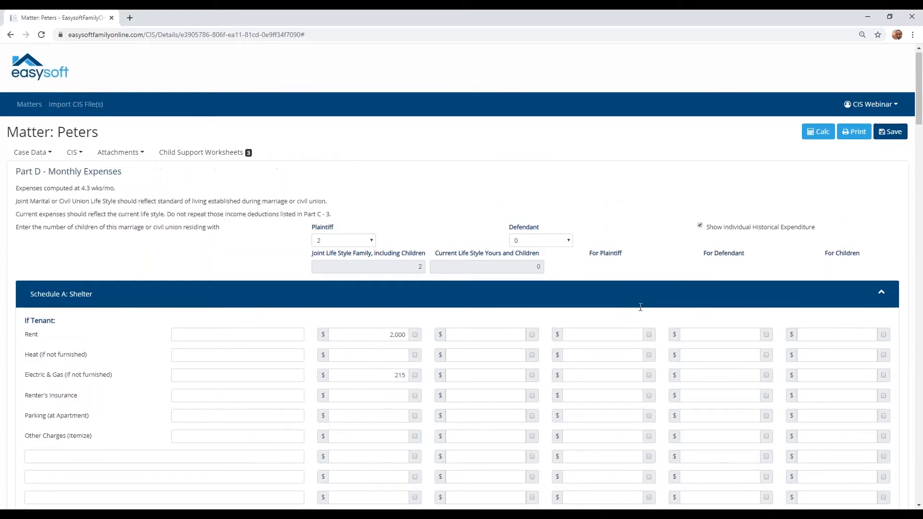
# Open Part E - Assets and examine the asset categories and totals in the Statement of Assets
pyautogui.click(67, 159)
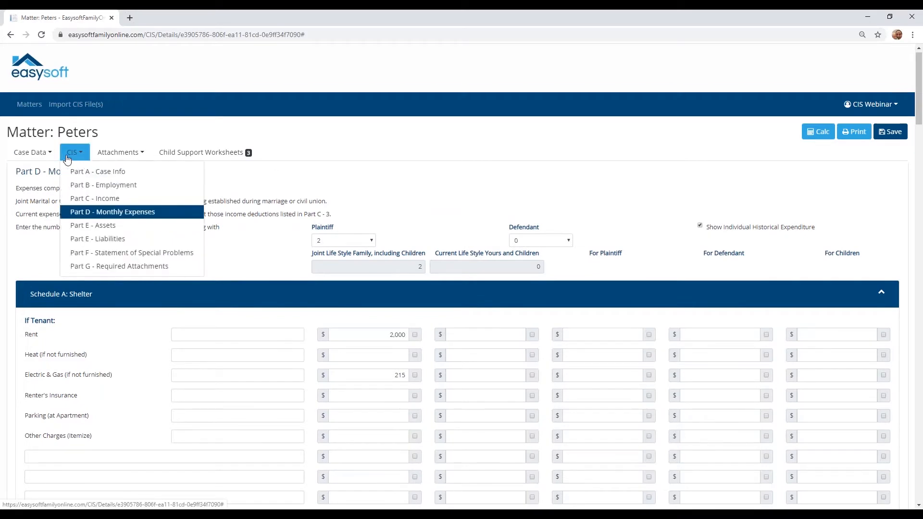
pyautogui.click(93, 226)
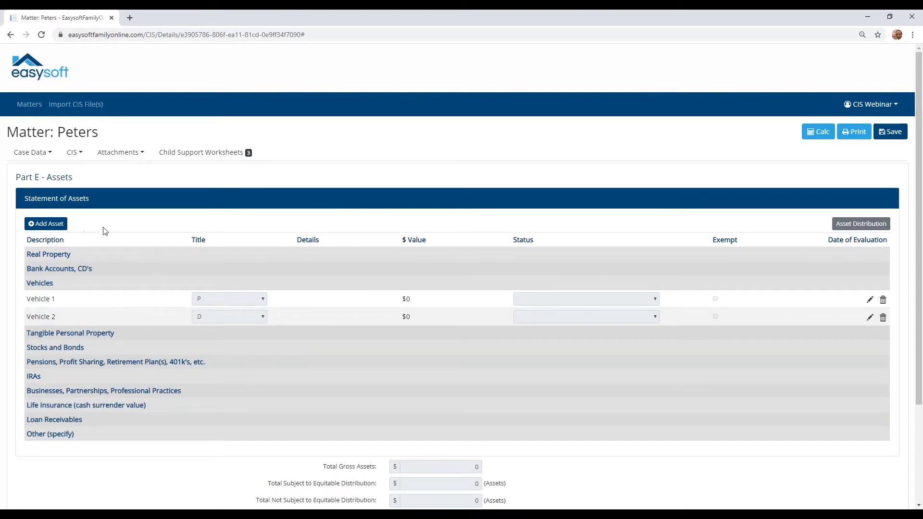
pyautogui.scroll(-1, 102, 241)
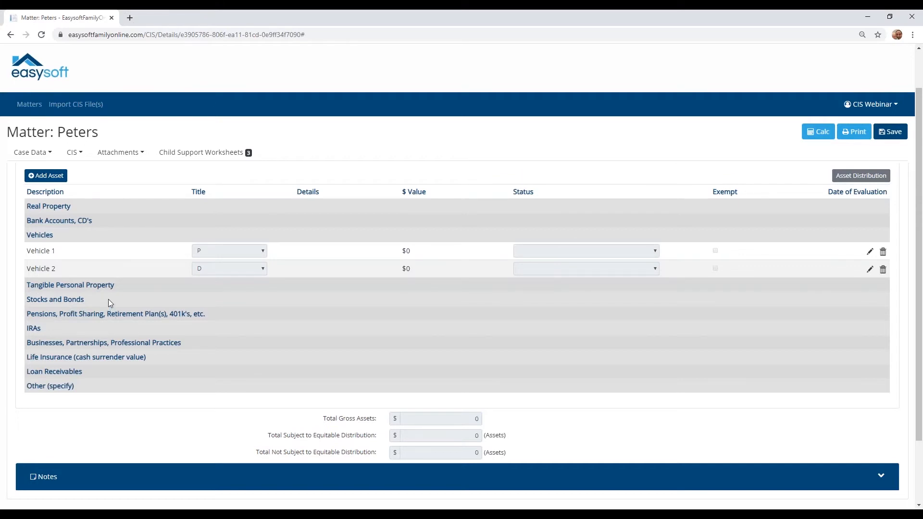
# Examine a new asset entry with the Loan Receivables type, its title holder, status and asset distribution options, and cancel it
pyautogui.click(54, 178)
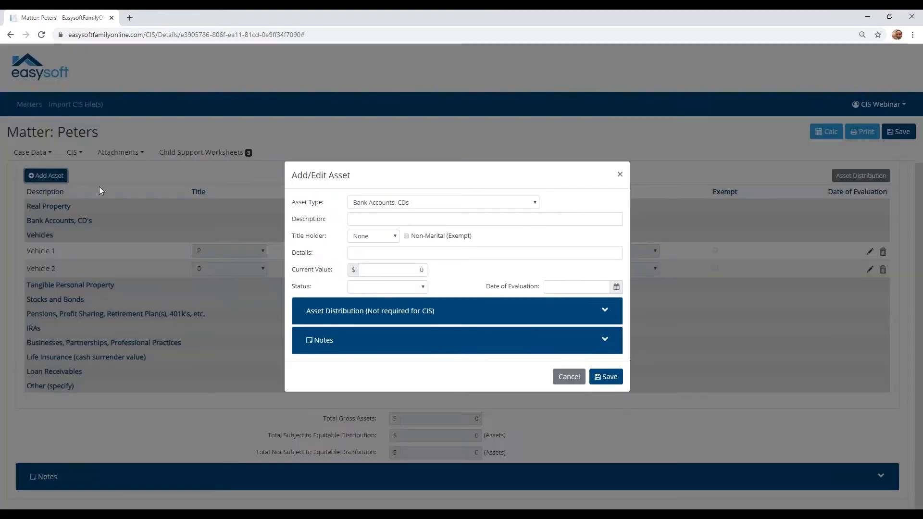
pyautogui.click(419, 202)
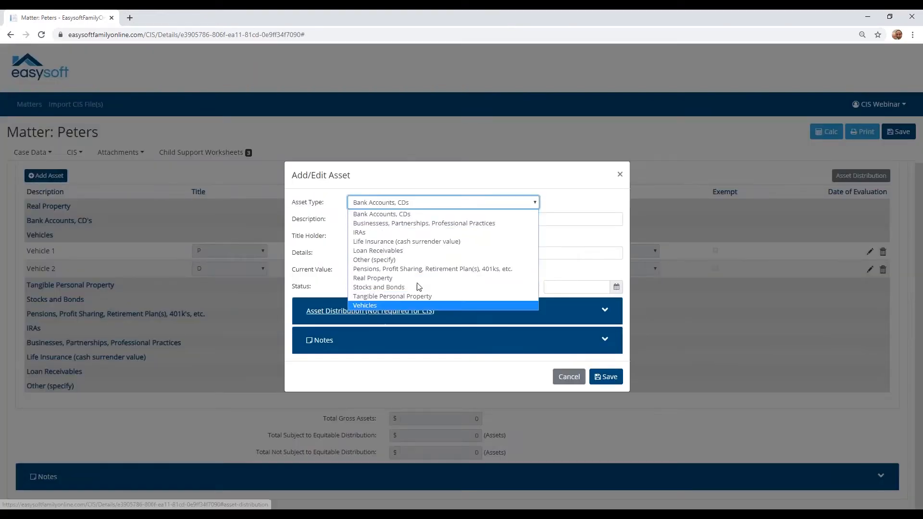
pyautogui.click(409, 250)
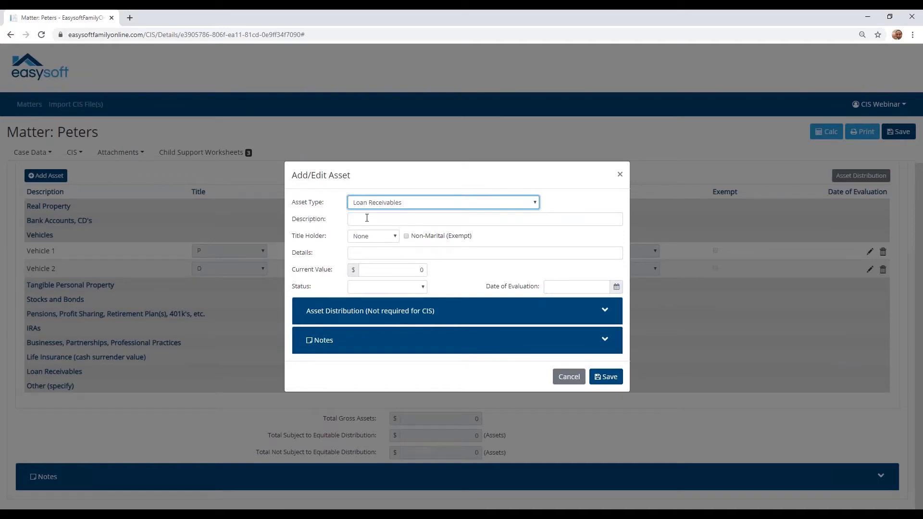
pyautogui.click(392, 237)
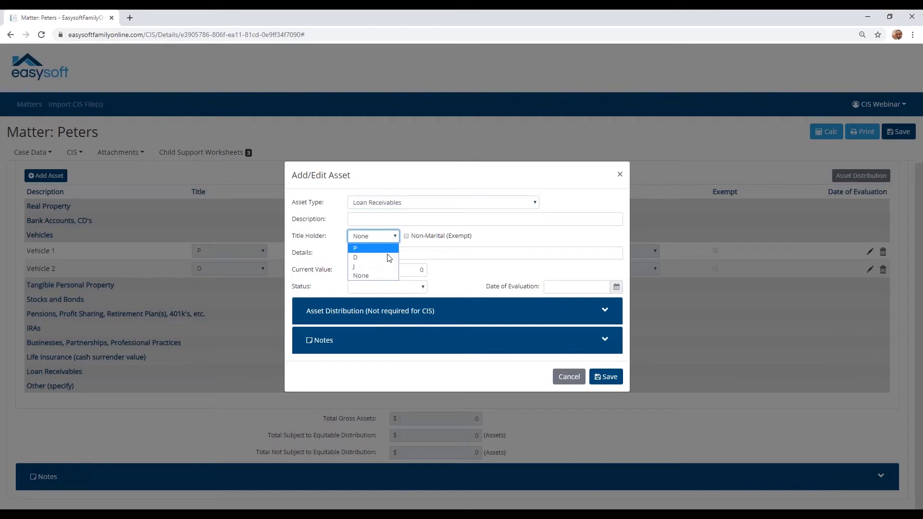
pyautogui.click(388, 240)
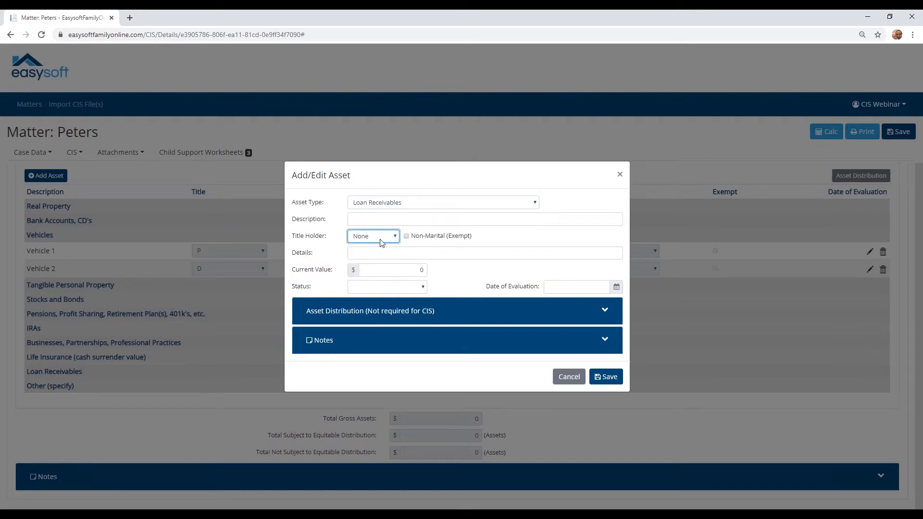
pyautogui.click(419, 288)
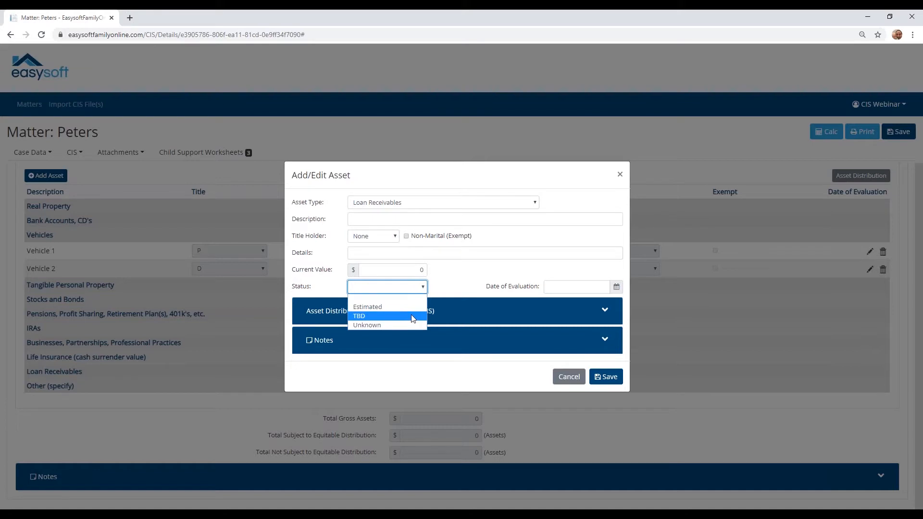
pyautogui.click(400, 286)
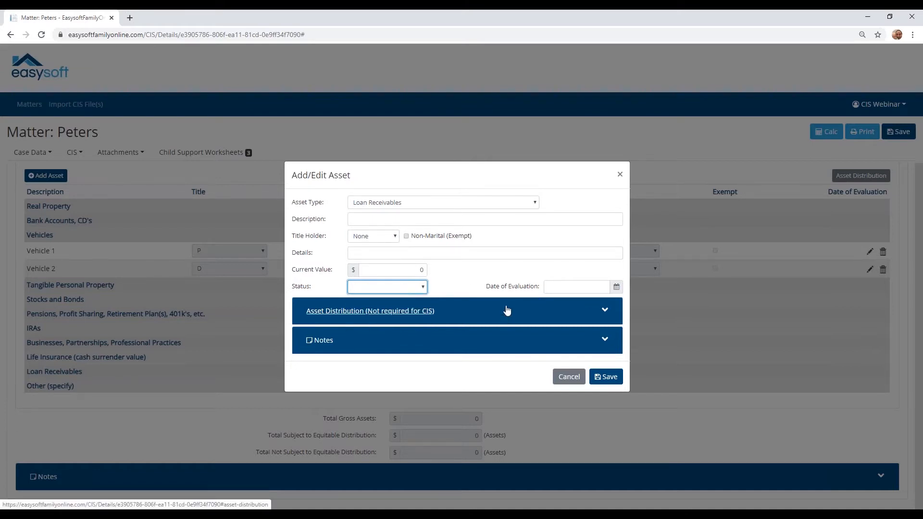
pyautogui.click(461, 311)
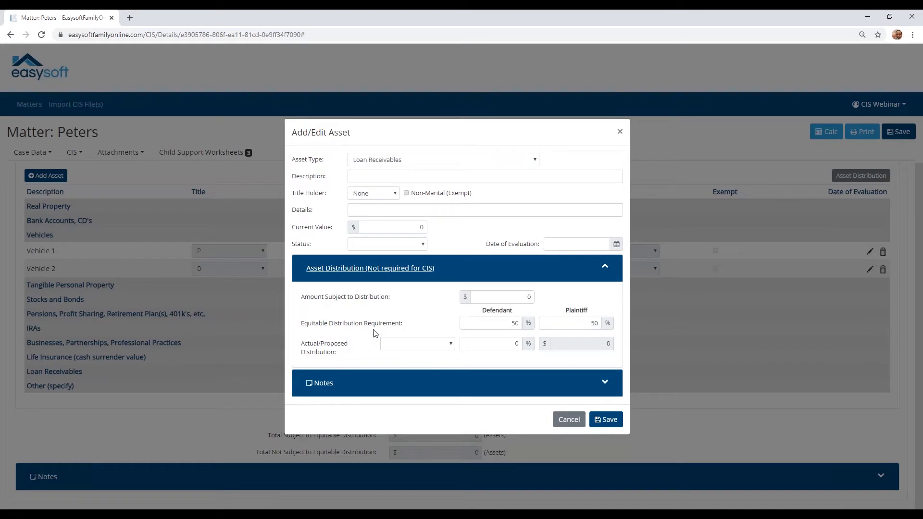
pyautogui.click(561, 420)
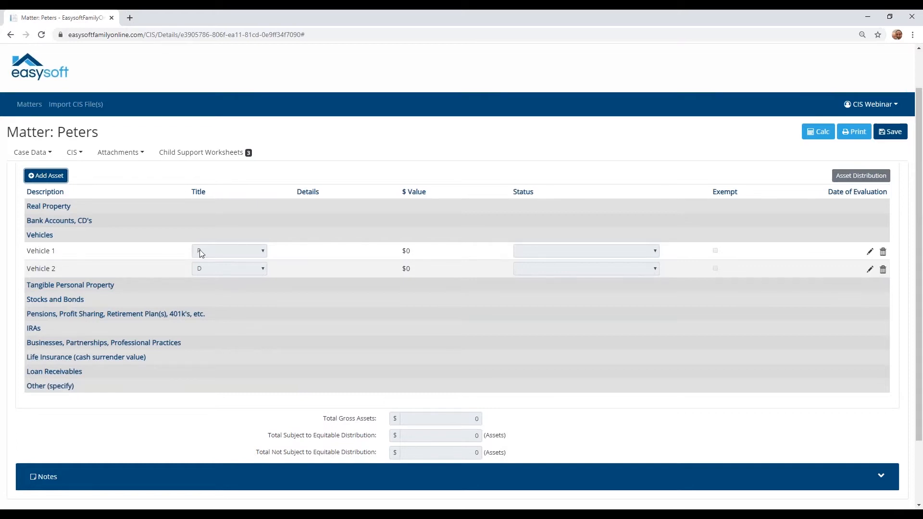
# Set Vehicle 1's current value to $15,000, save the asset, and check the asset totals
pyautogui.click(870, 254)
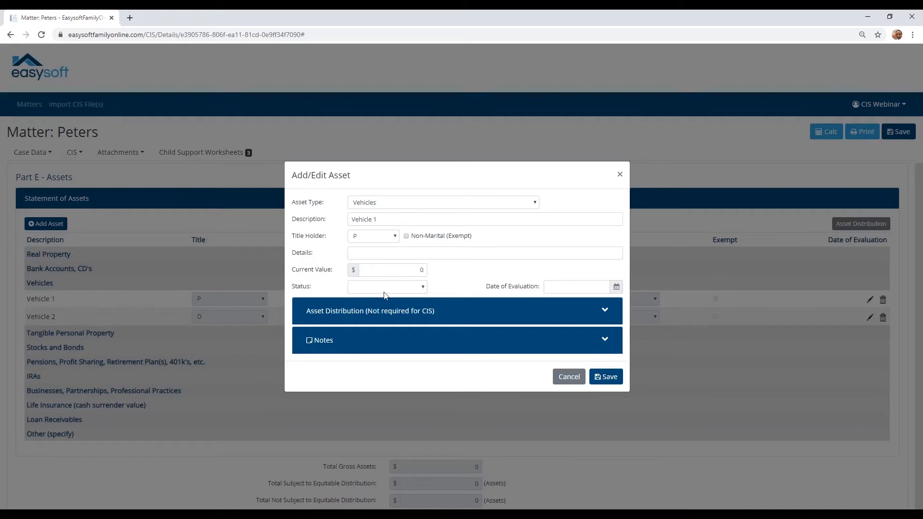
pyautogui.moveTo(384, 270); pyautogui.dragTo(427, 262)
pyautogui.write('15,00')
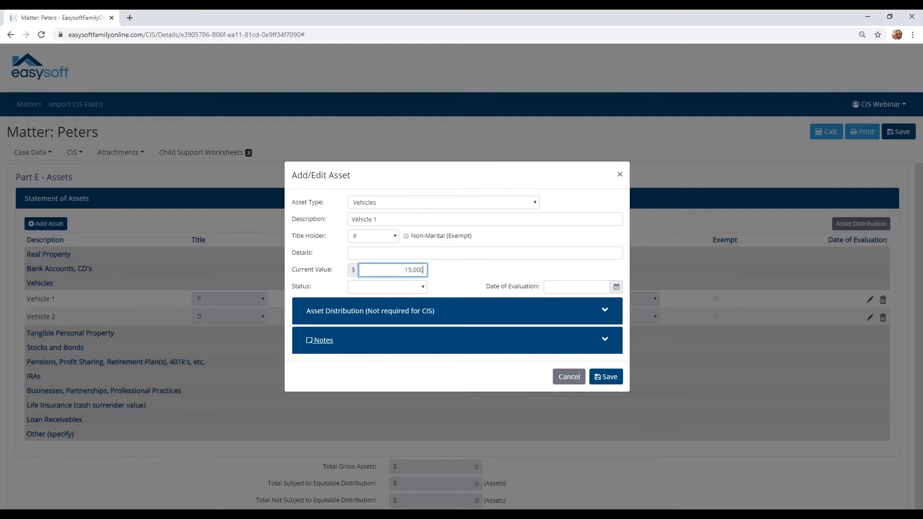
pyautogui.write('0')
pyautogui.click(605, 378)
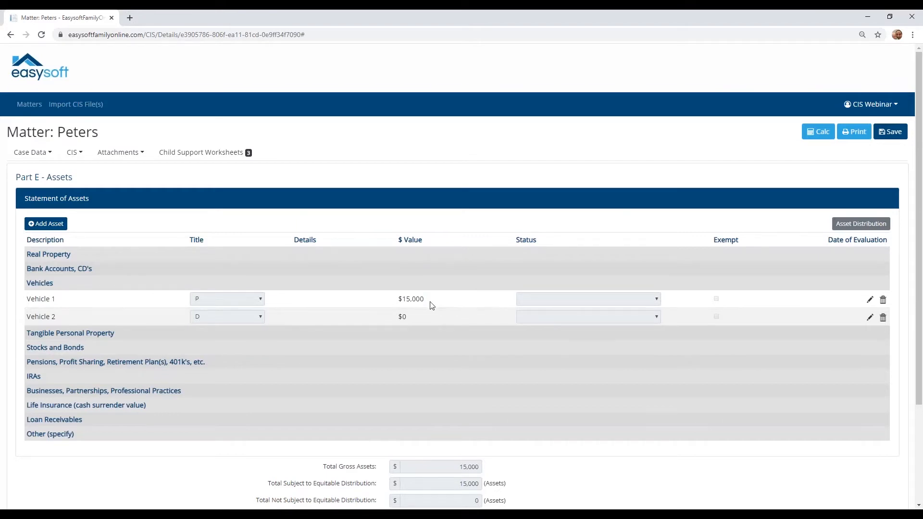
pyautogui.scroll(-2, 430, 303)
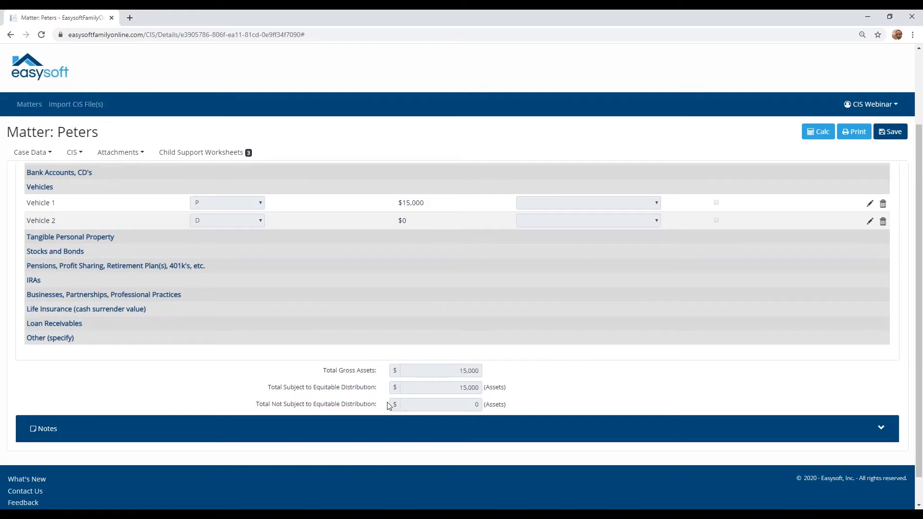
pyautogui.scroll(2, 389, 406)
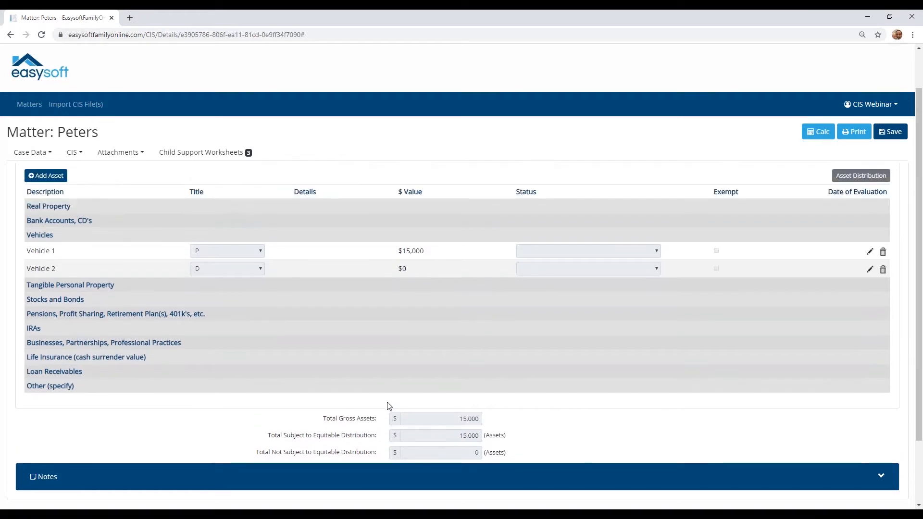
# Open Part E - Liabilities, examine the liability types and fields of a new liability entry, and cancel it
pyautogui.click(86, 159)
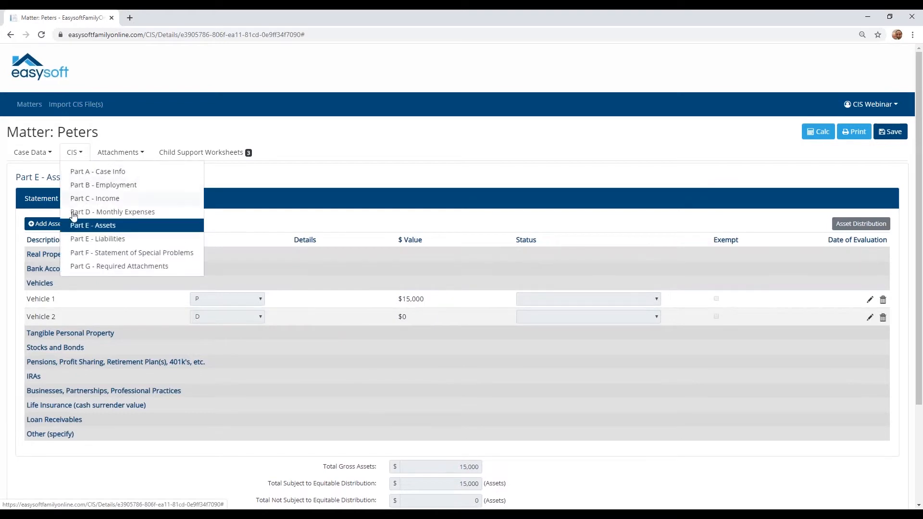
pyautogui.click(79, 240)
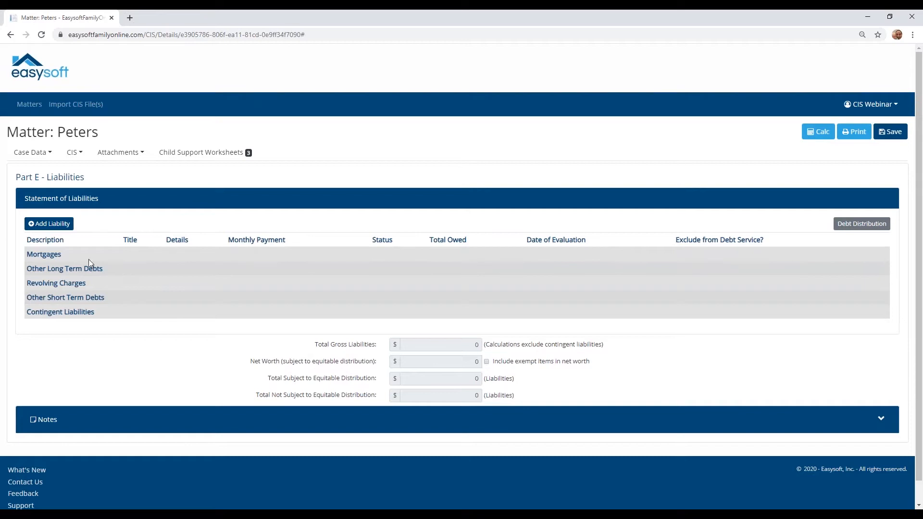
pyautogui.click(45, 227)
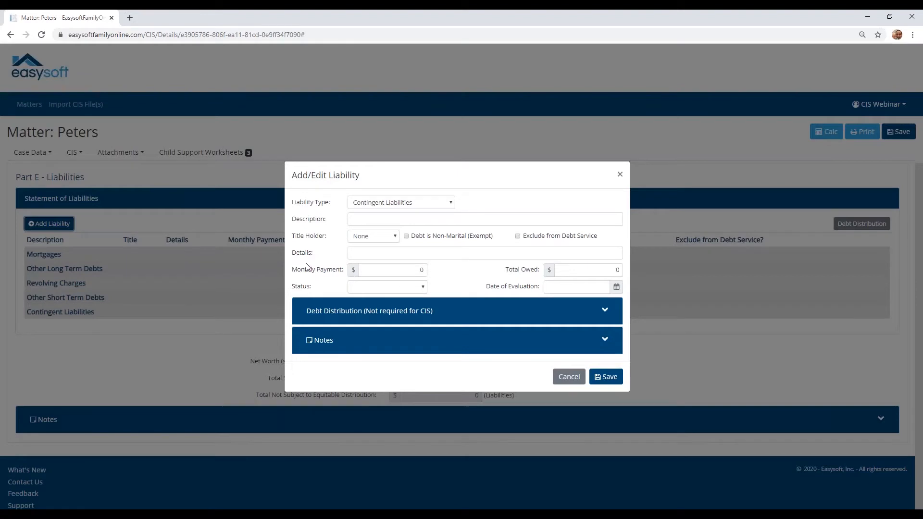
pyautogui.click(390, 204)
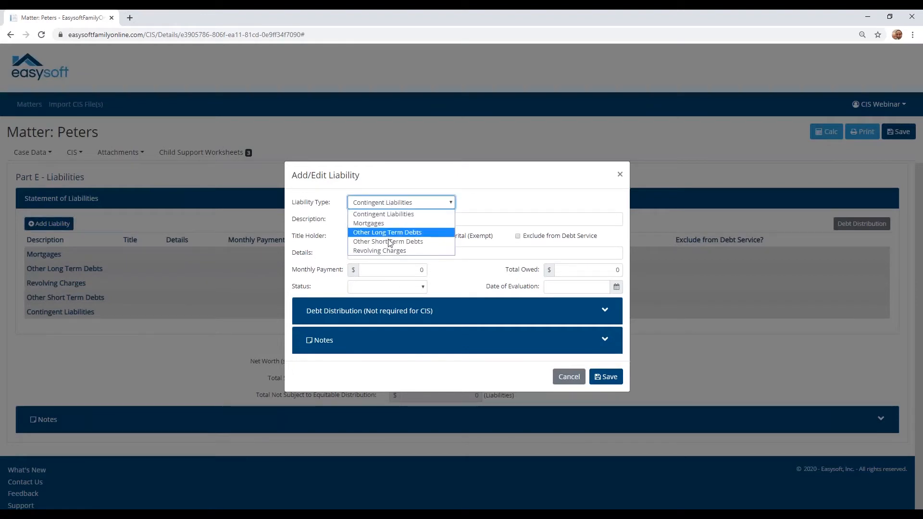
pyautogui.click(382, 182)
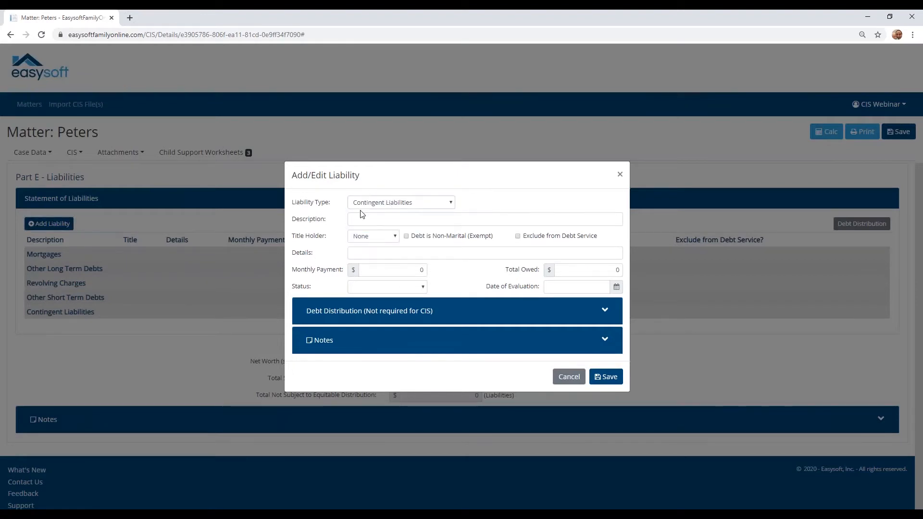
pyautogui.click(569, 377)
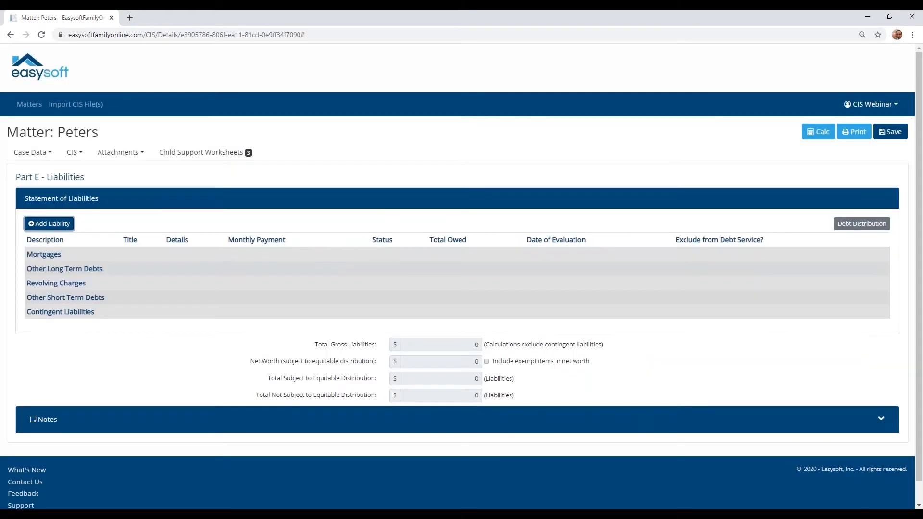
# View the narrative field of Part F - Statement of Special Problems, and open Part G - Required Attachments
pyautogui.click(78, 162)
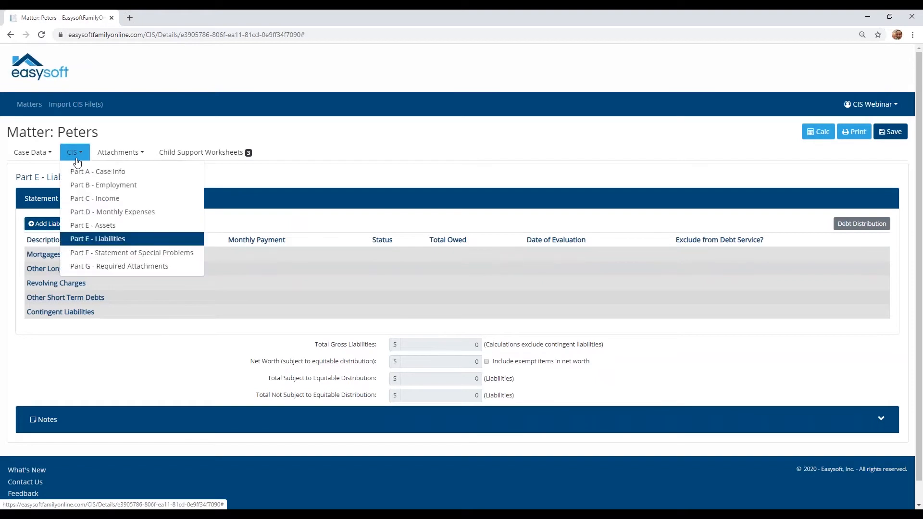
pyautogui.click(87, 253)
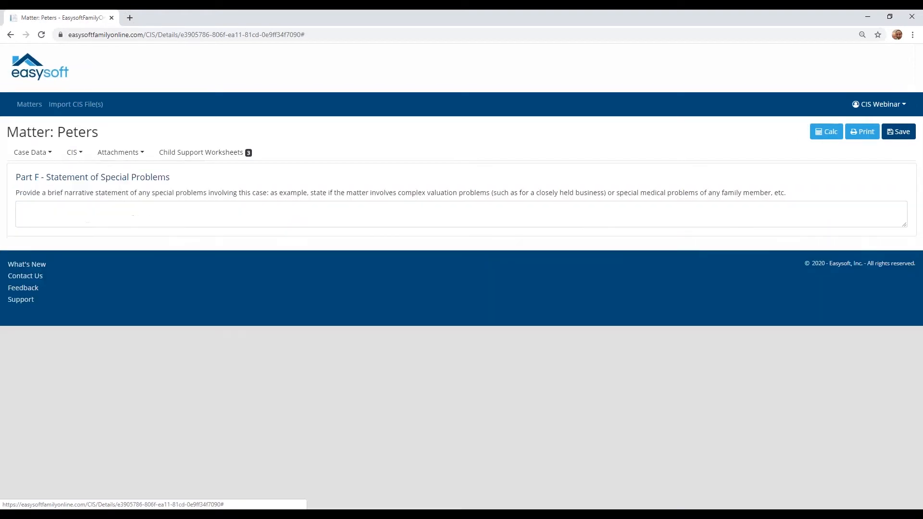
pyautogui.click(78, 210)
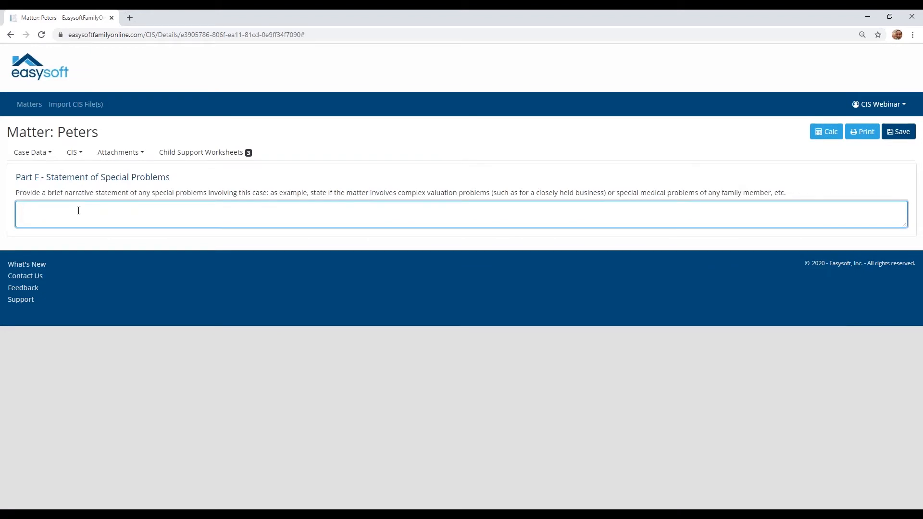
pyautogui.click(75, 153)
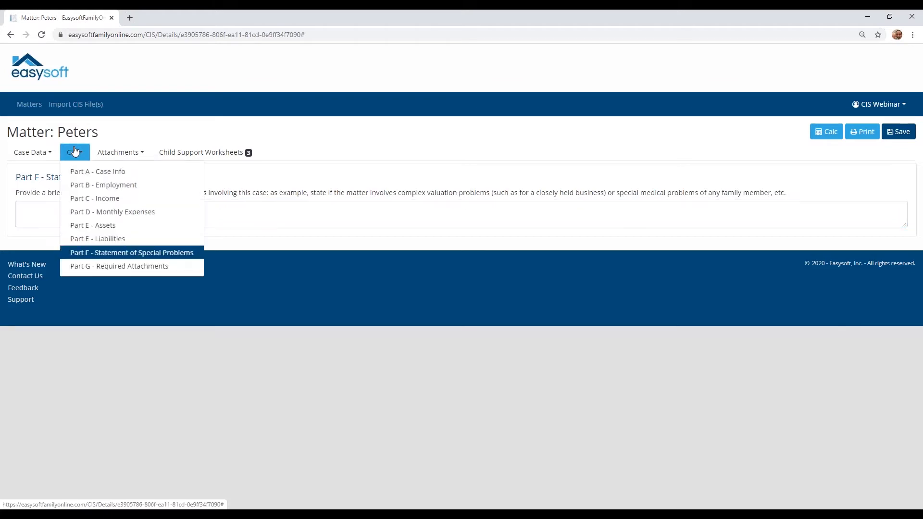
pyautogui.click(97, 268)
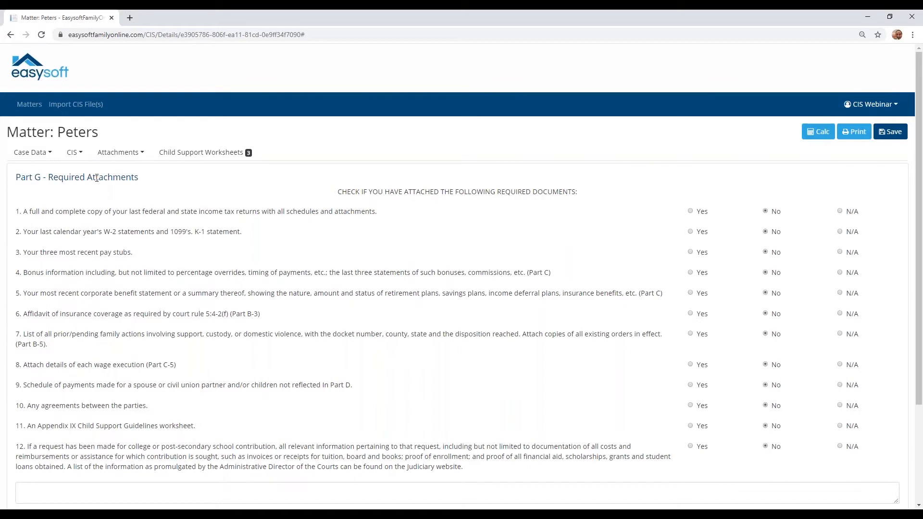
# Open the Confidential Litigant Sheet attachment and review its common case, attorney and children information
pyautogui.click(111, 155)
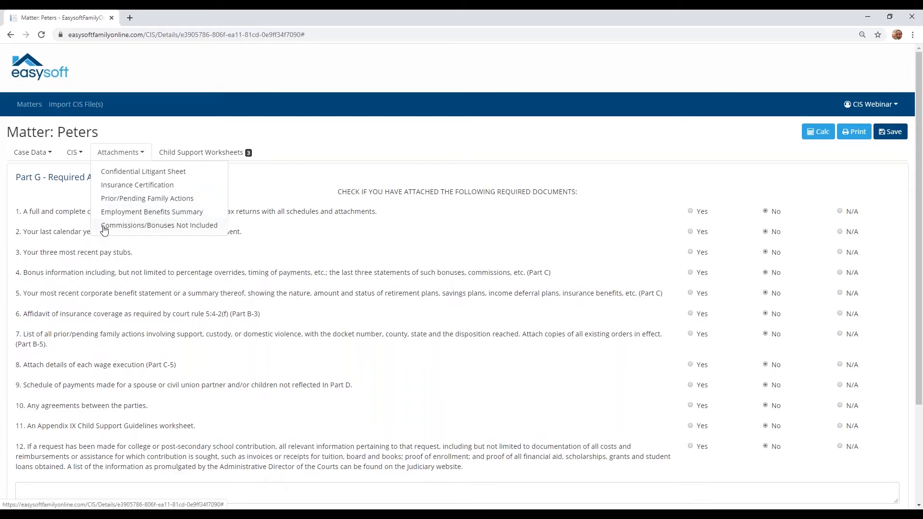
pyautogui.click(113, 173)
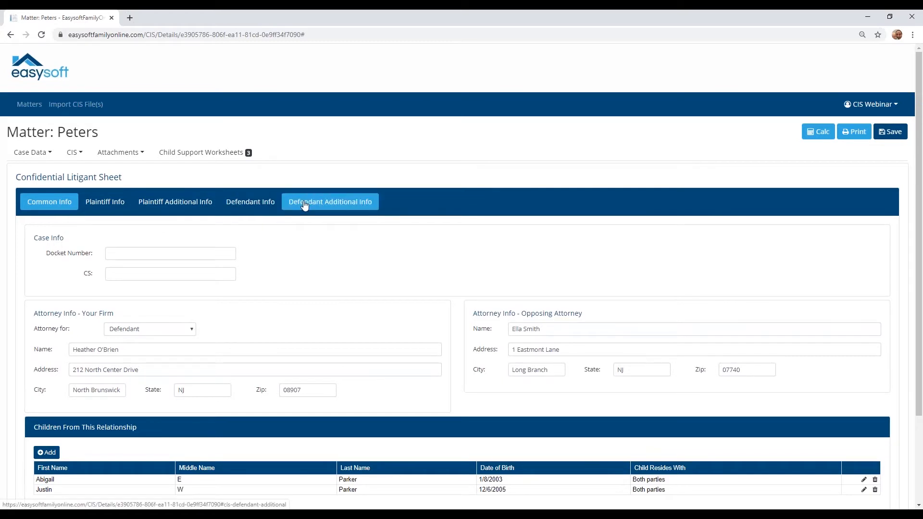
pyautogui.scroll(-1, 296, 218)
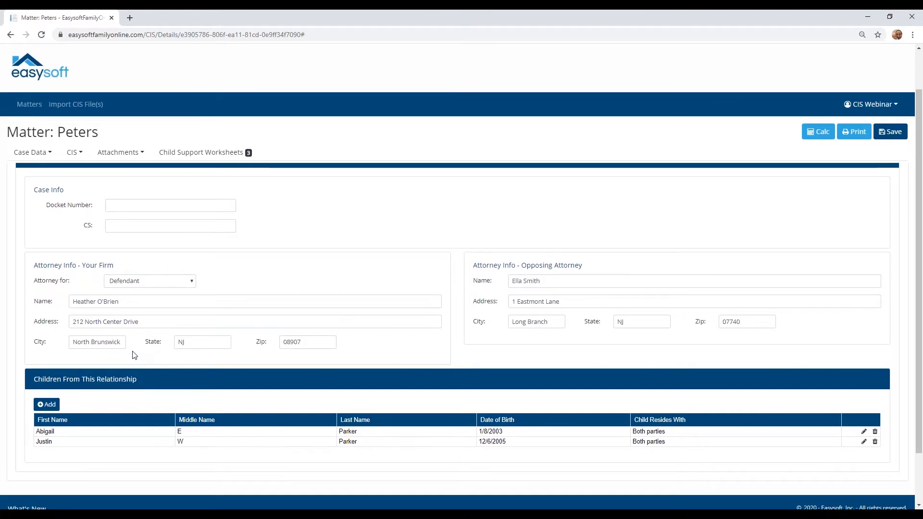
# Review the Plaintiff Info of the Confidential Litigant Sheet, including the domestic violence question, birth place and physical description fields
pyautogui.click(108, 207)
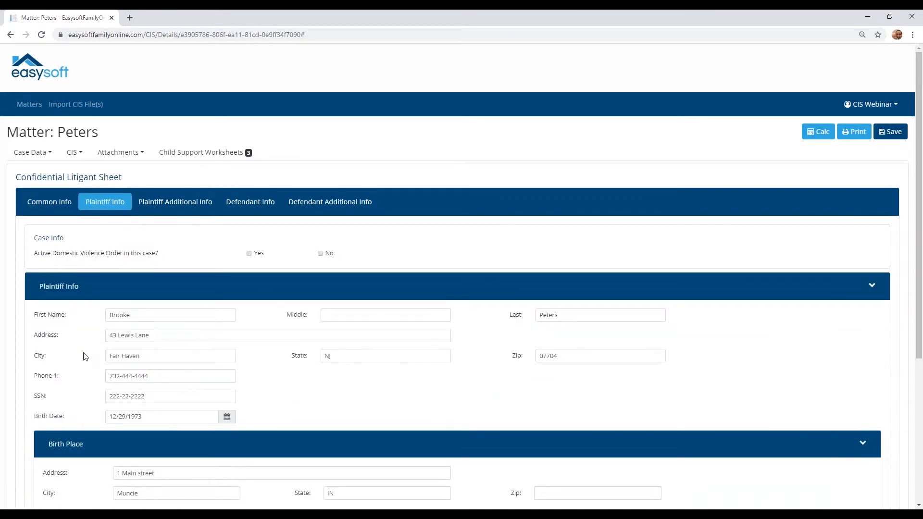
pyautogui.scroll(-1, 84, 357)
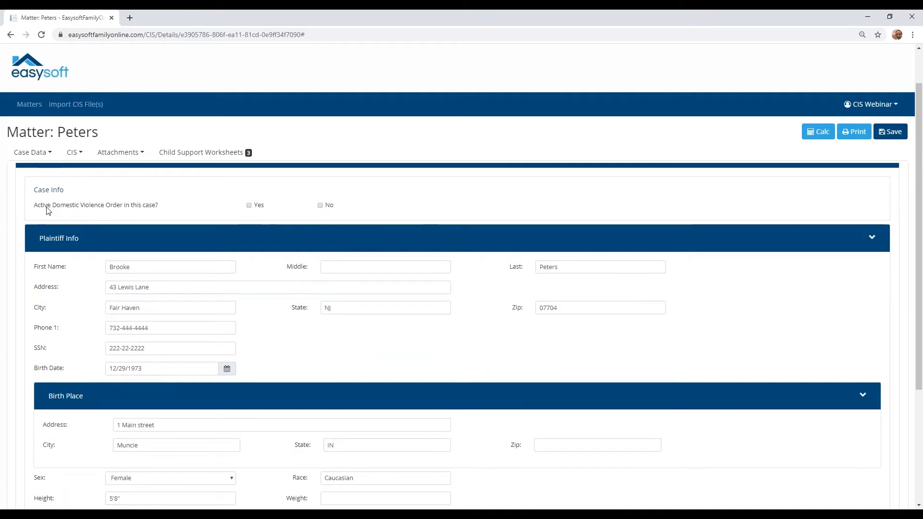
pyautogui.scroll(-1, 47, 209)
pyautogui.scroll(-1, 462, 289)
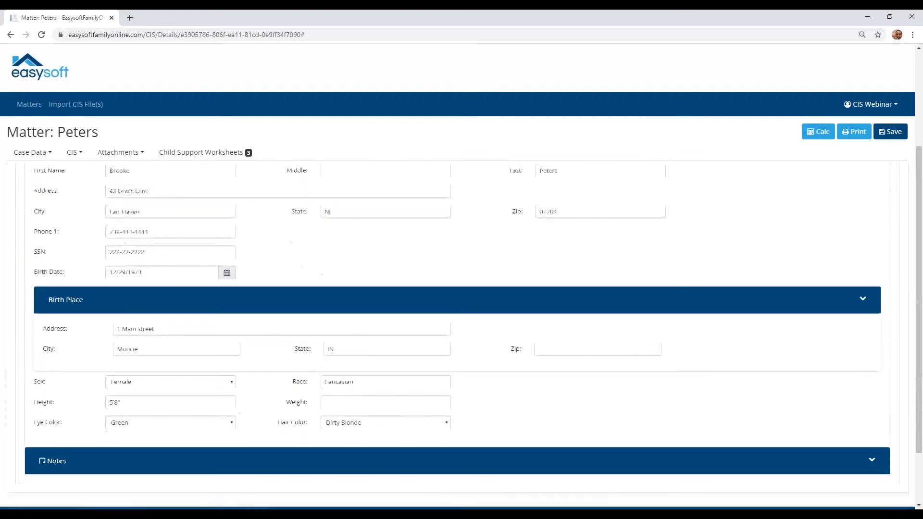
pyautogui.scroll(1, 58, 457)
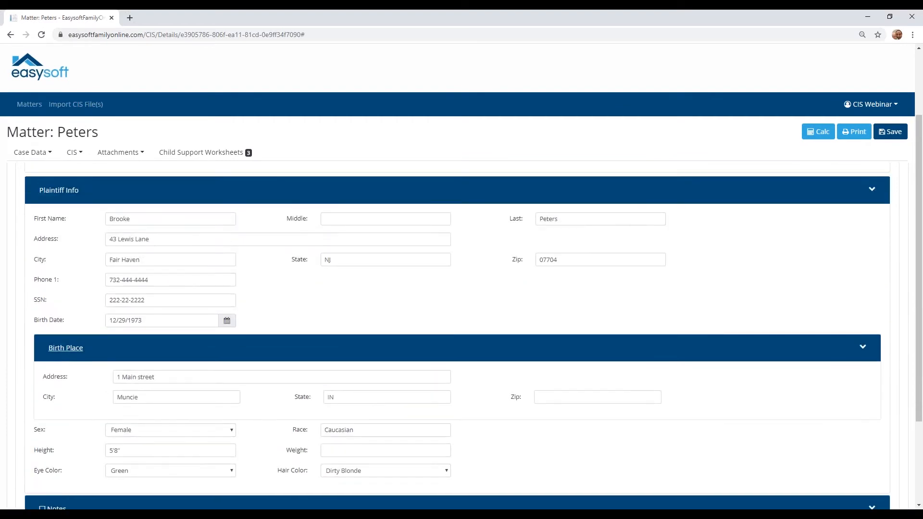
pyautogui.scroll(1, 76, 292)
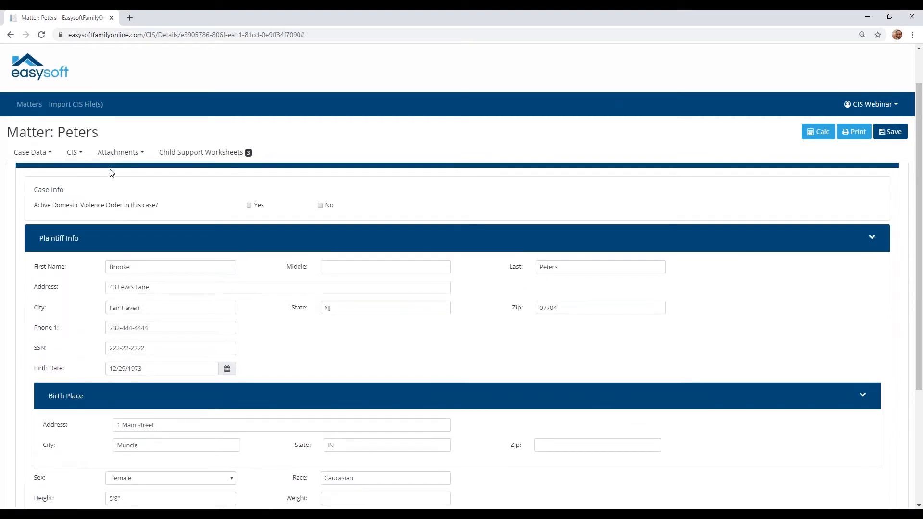
# Open Plaintiff Additional Info and expand Dependent Health Coverage and Driving Related Information to examine their fields
pyautogui.scroll(1, 115, 178)
pyautogui.click(155, 205)
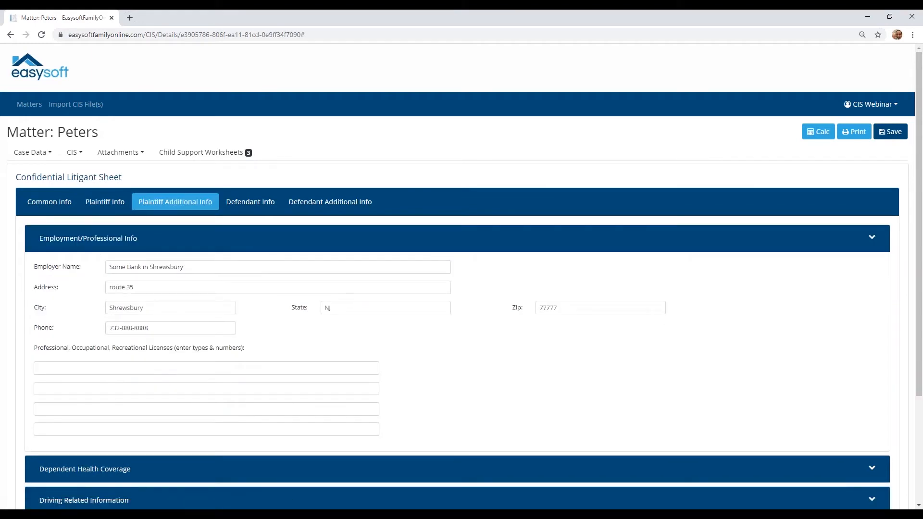
pyautogui.scroll(-1, 181, 208)
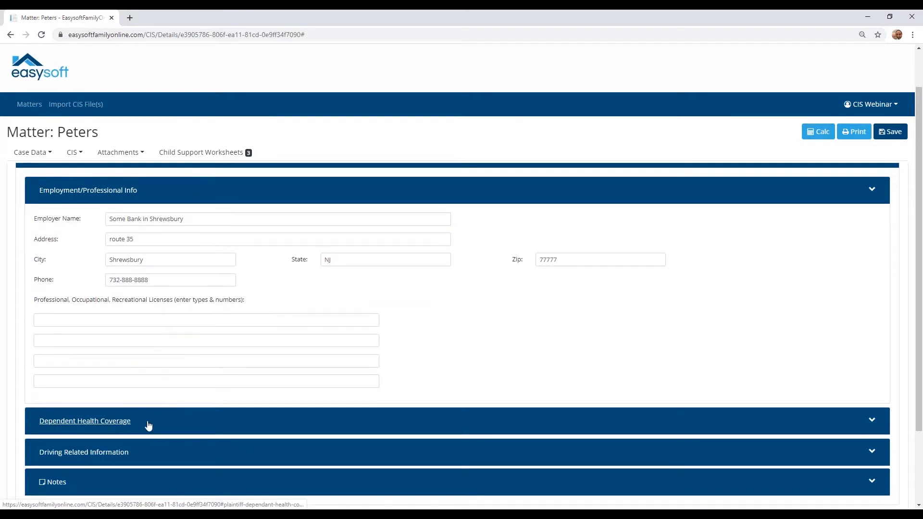
pyautogui.click(148, 425)
pyautogui.scroll(-1, 132, 388)
pyautogui.scroll(-1, 89, 350)
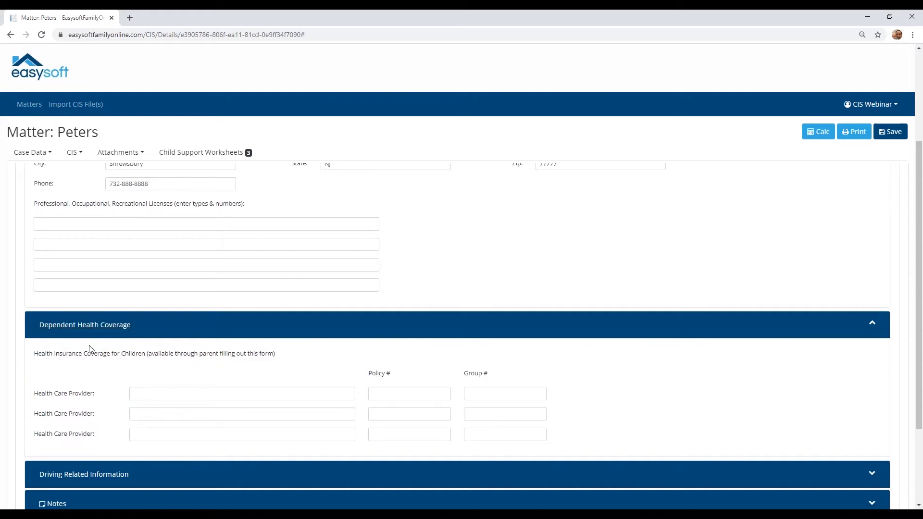
pyautogui.scroll(-2, 93, 354)
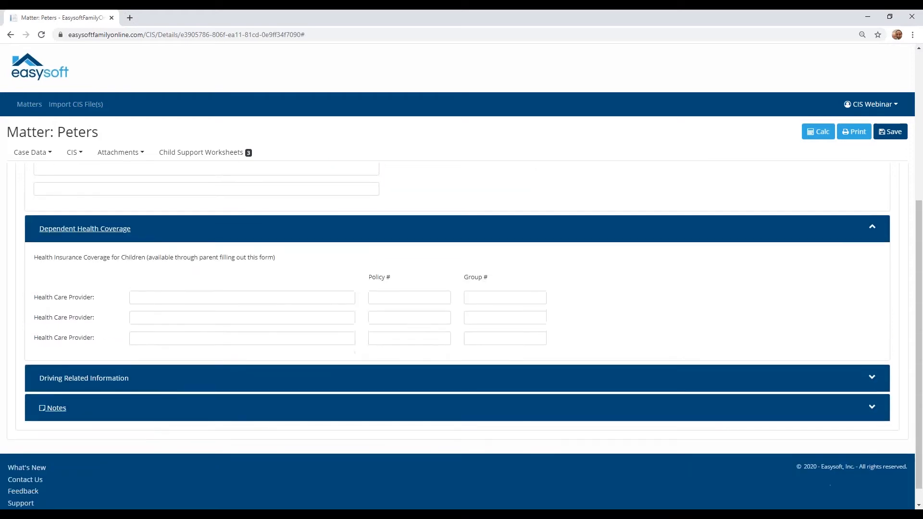
pyautogui.click(158, 381)
pyautogui.scroll(-1, 157, 380)
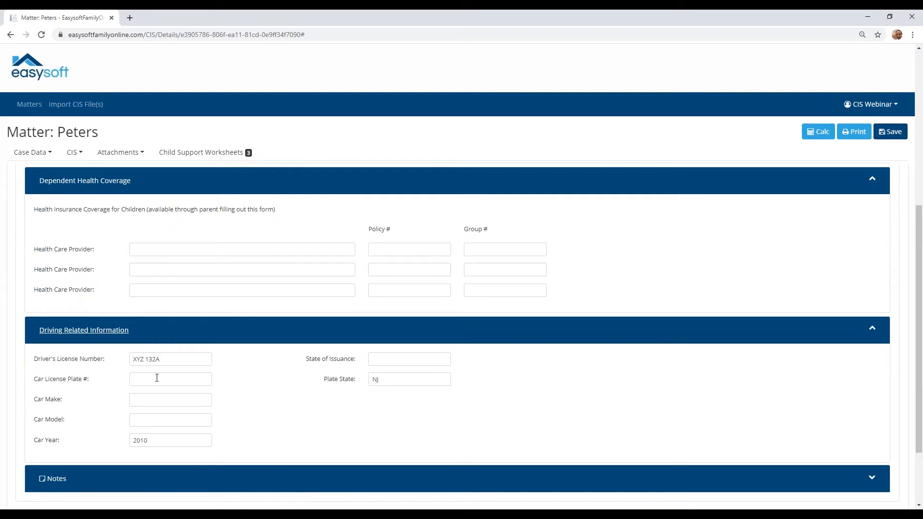
# View the Defendant Info and Defendant Additional Info of the Confidential Litigant Sheet
pyautogui.scroll(2, 157, 378)
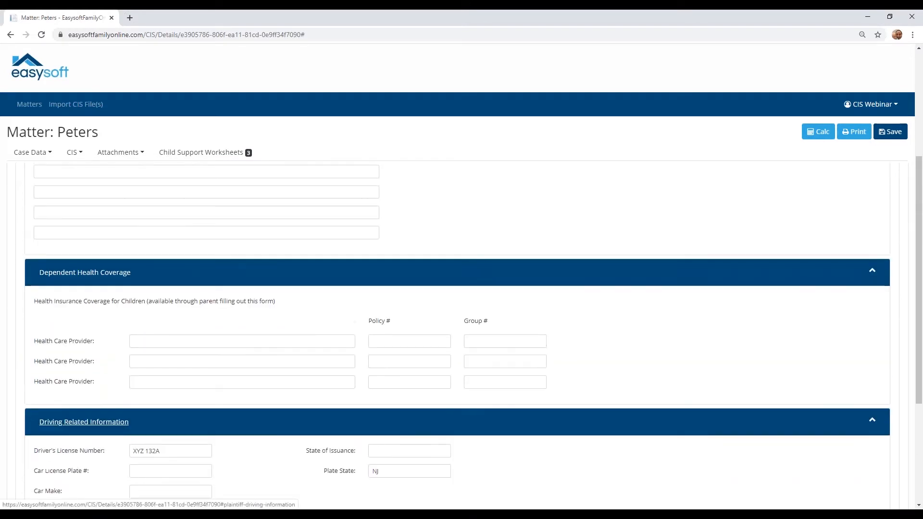
pyautogui.scroll(4, 84, 422)
pyautogui.click(241, 203)
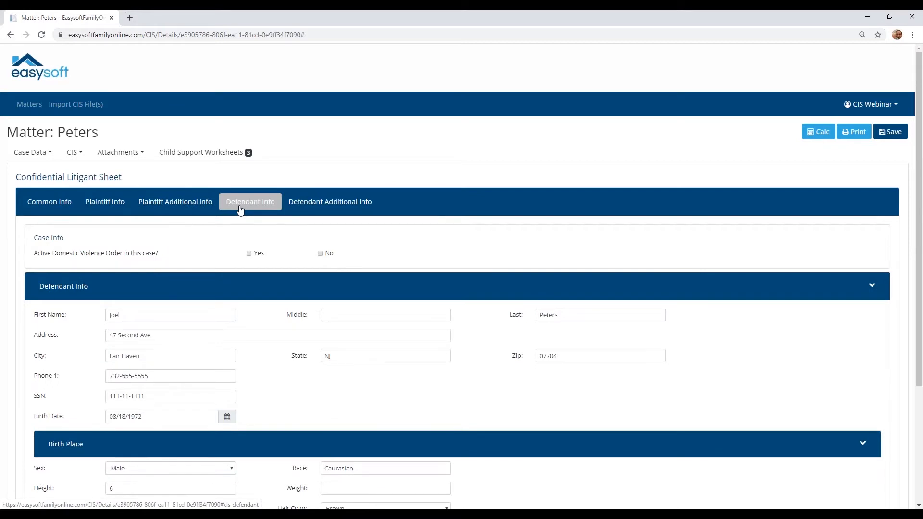
pyautogui.click(301, 202)
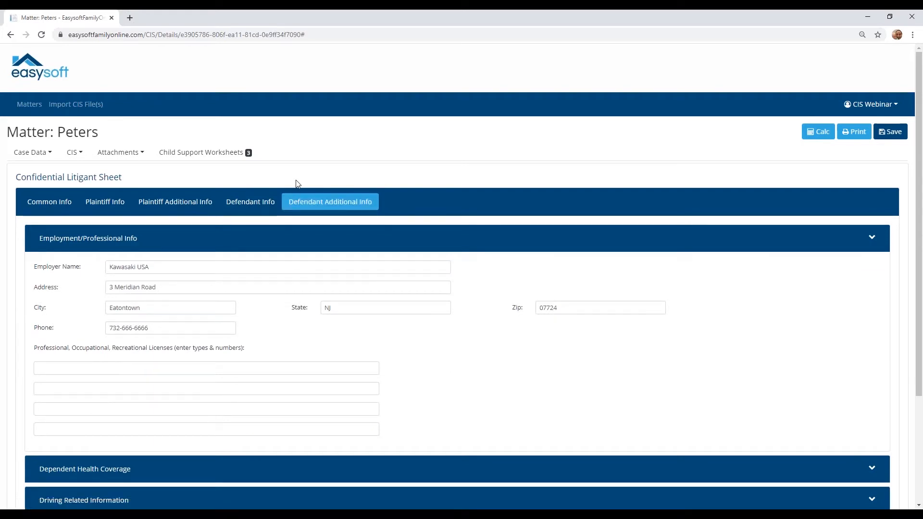
# Open the Insurance Certification, review its insurance categories, and examine a new Life Insurance entry before cancelling it
pyautogui.click(147, 151)
pyautogui.click(137, 183)
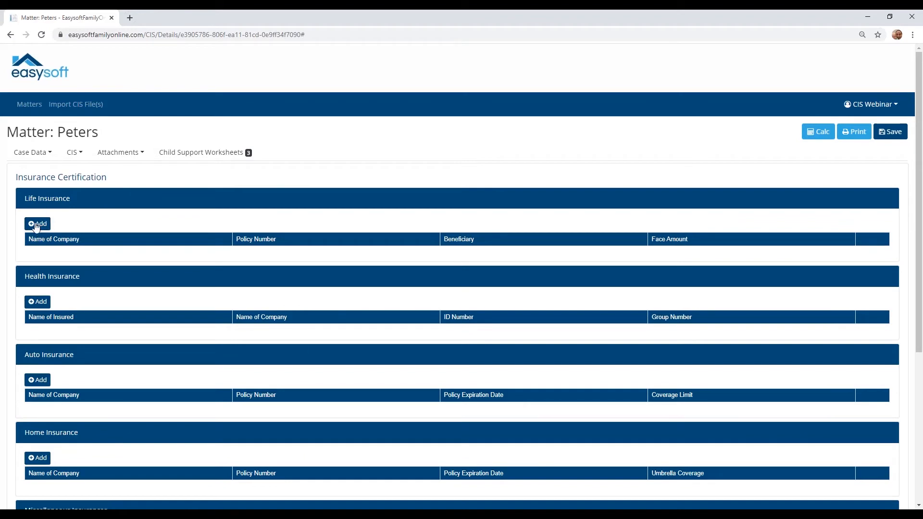
pyautogui.scroll(-2, 36, 227)
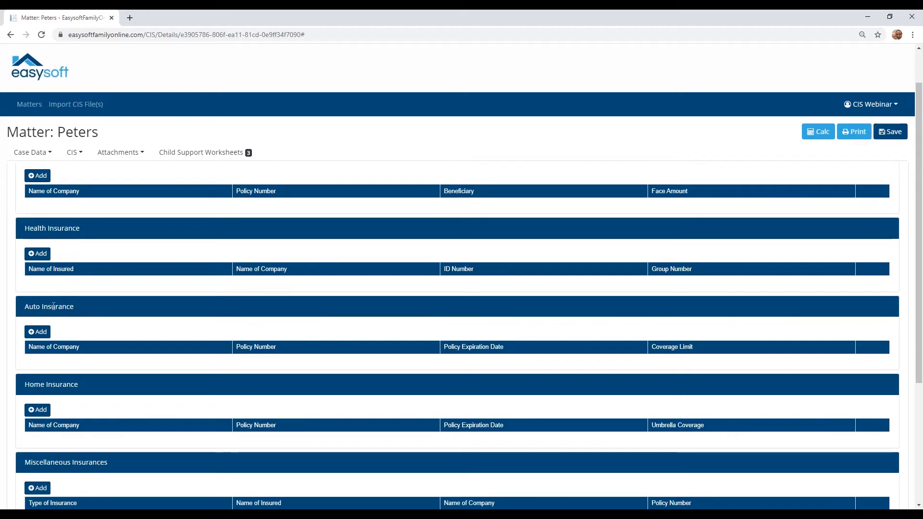
pyautogui.scroll(-1, 67, 398)
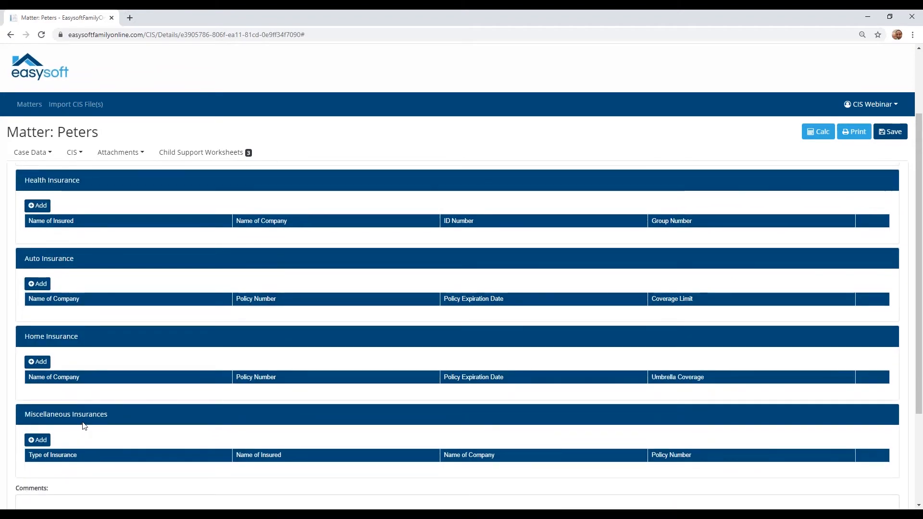
pyautogui.scroll(3, 83, 427)
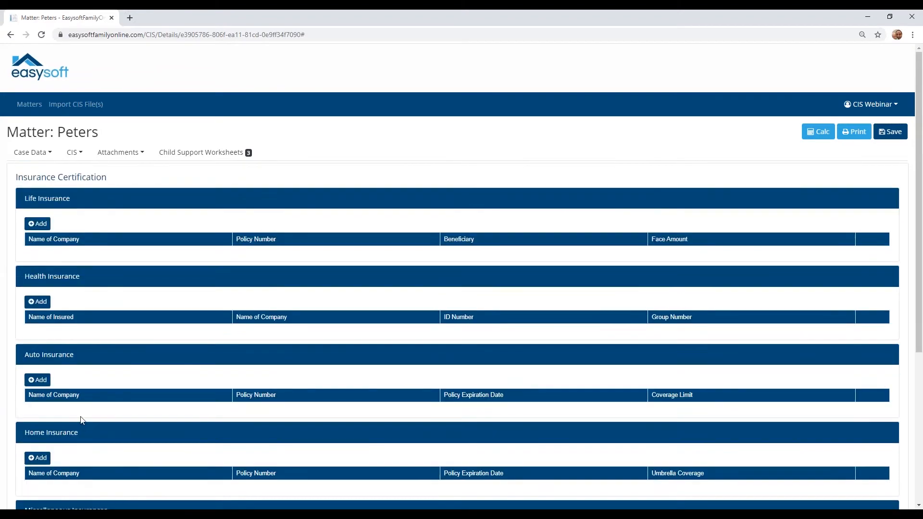
pyautogui.click(34, 225)
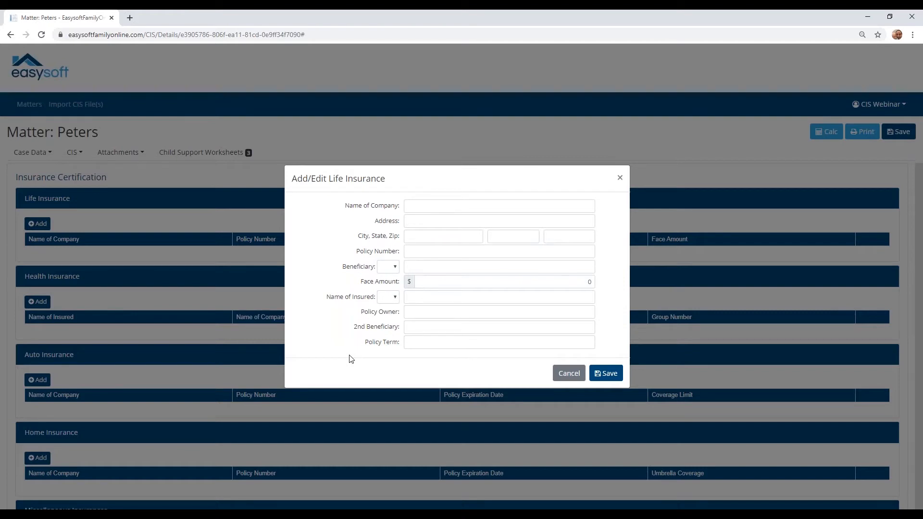
pyautogui.click(570, 374)
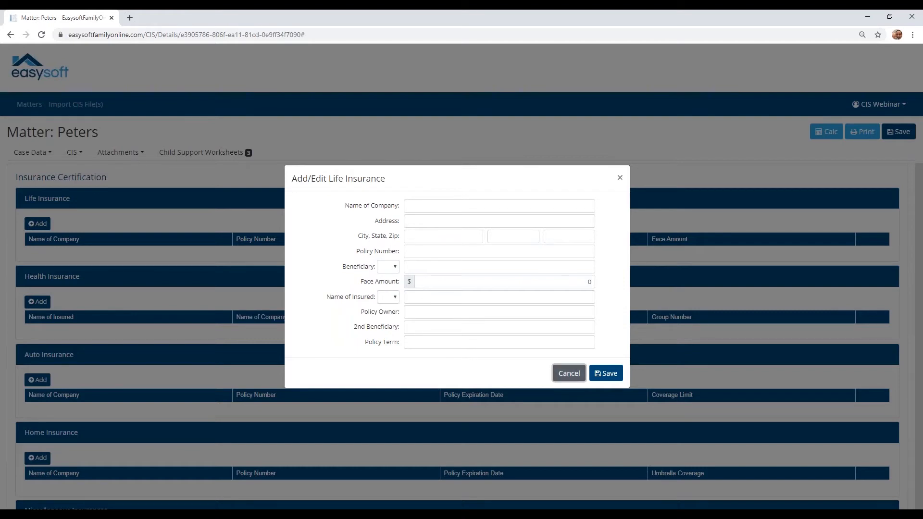
# Open Prior/Pending Family Actions, examine the fields of a new action entry, and cancel it
pyautogui.click(118, 153)
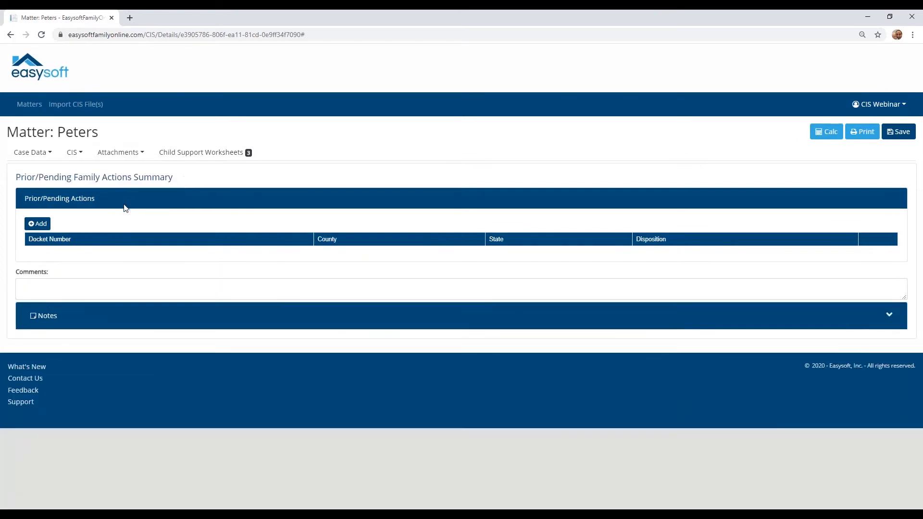
pyautogui.click(40, 229)
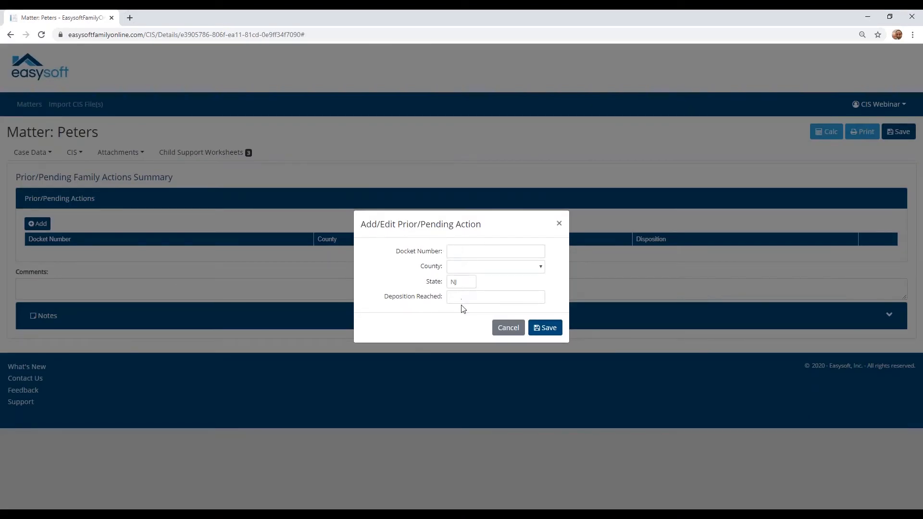
pyautogui.click(510, 327)
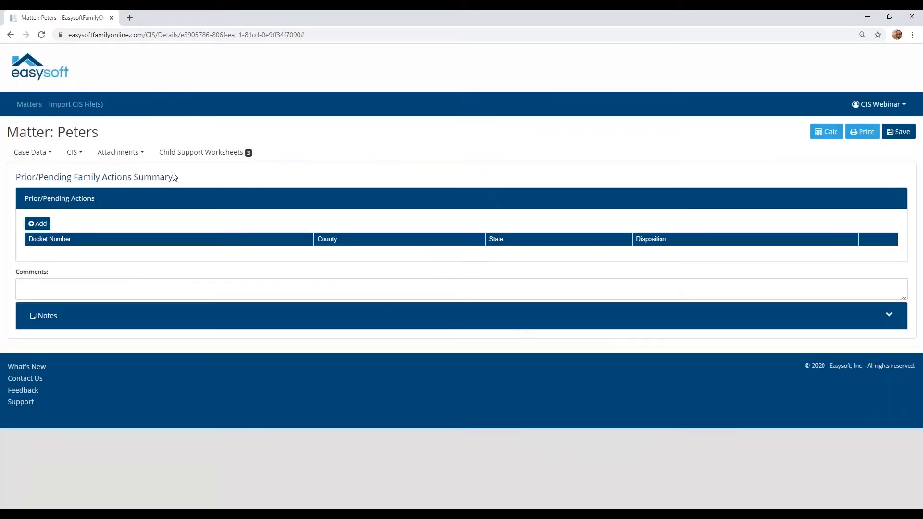
# View the Employment Benefits Summary and the Commissions/Bonuses Not Included attachments
pyautogui.click(134, 157)
pyautogui.click(142, 210)
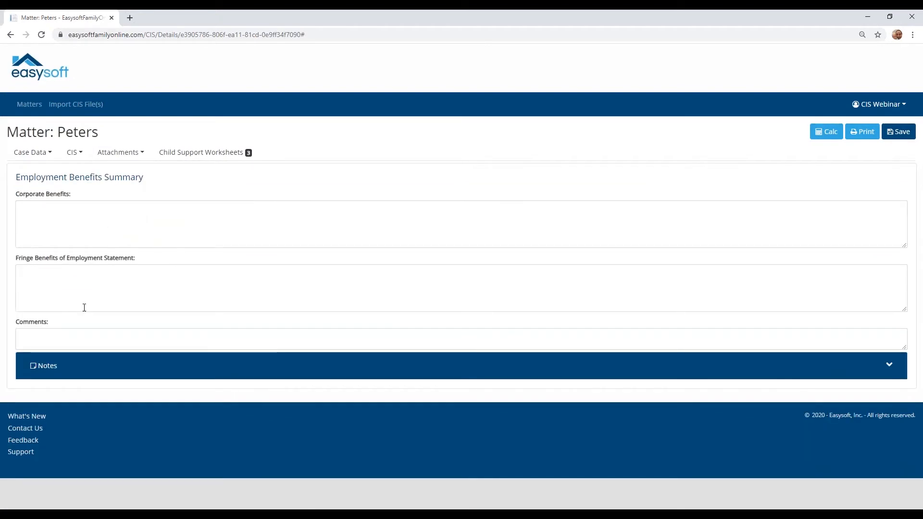
pyautogui.click(128, 153)
pyautogui.click(130, 225)
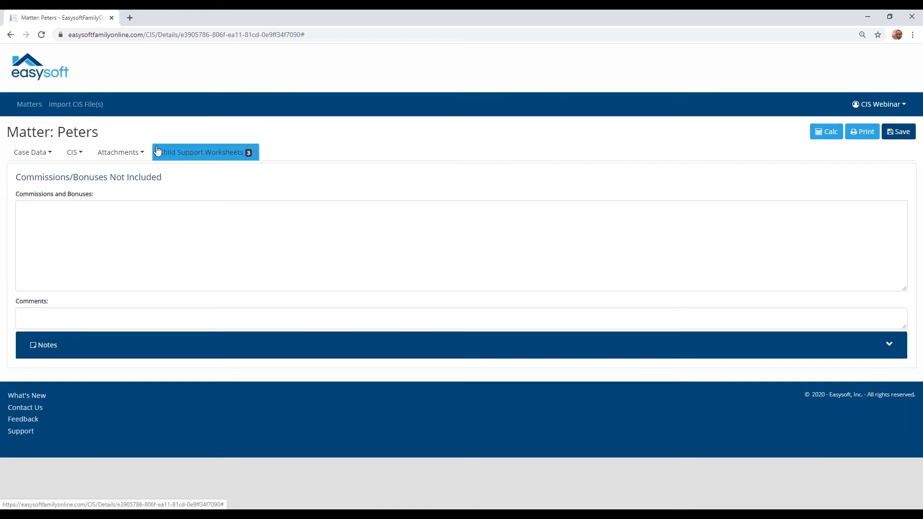
# Open the Child Support Worksheets and set the custodial parent in Worksheet 1's case info to Plaintiff
pyautogui.click(182, 154)
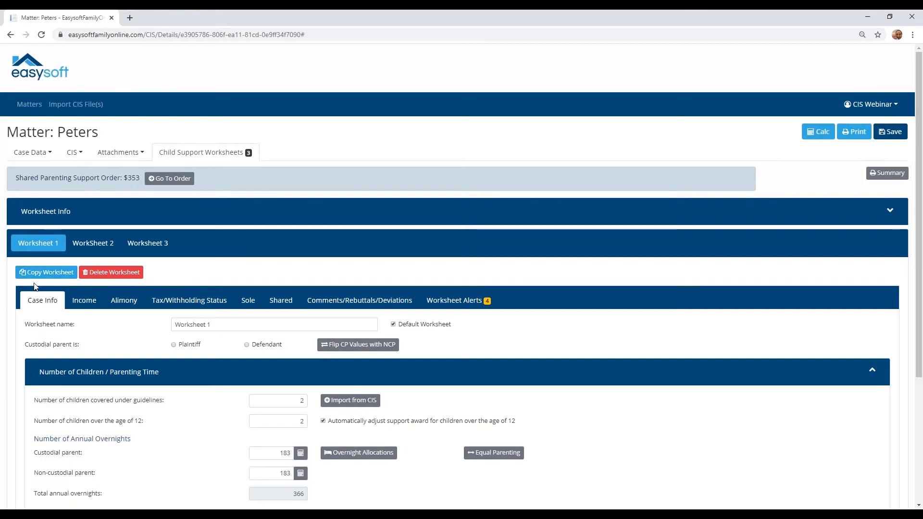
pyautogui.click(43, 301)
pyautogui.scroll(-2, 44, 301)
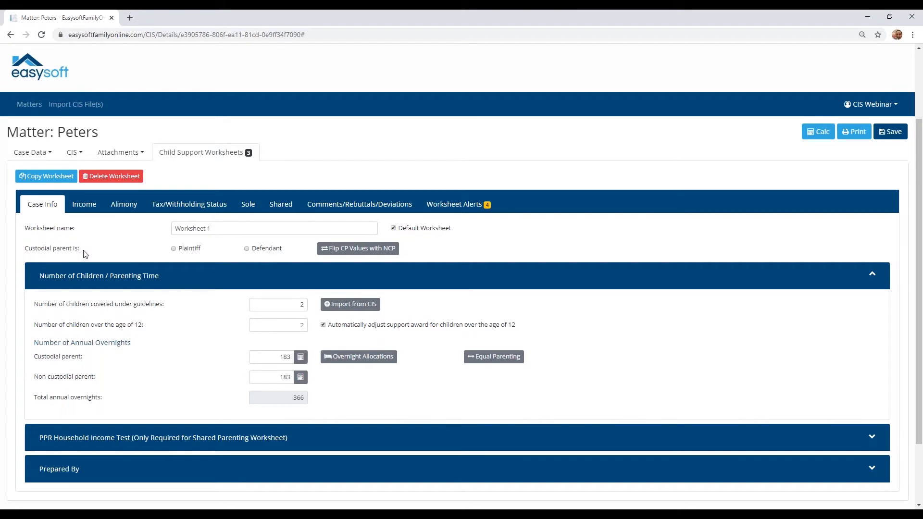
pyautogui.click(174, 249)
# Examine Worksheet 1's number of children, annual overnights and PPR Household Income Test sections
pyautogui.scroll(-1, 139, 253)
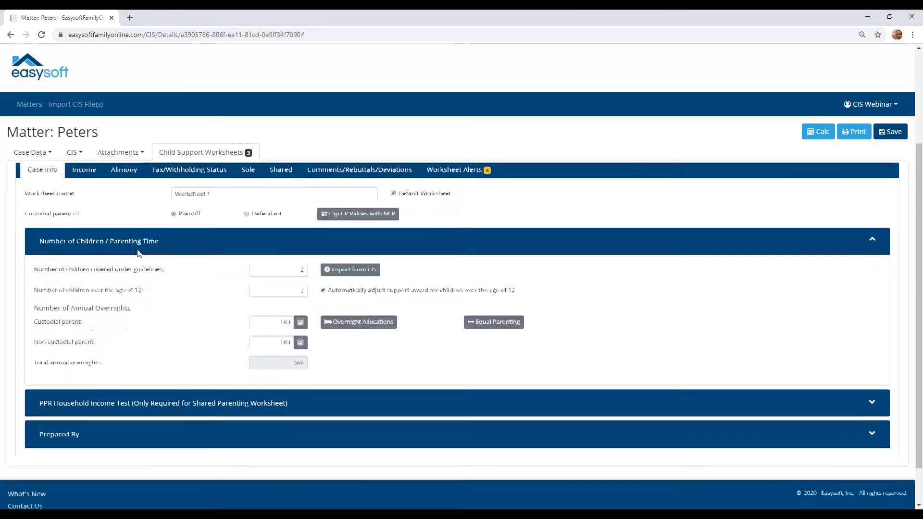
pyautogui.scroll(1, 139, 254)
pyautogui.scroll(-1, 128, 264)
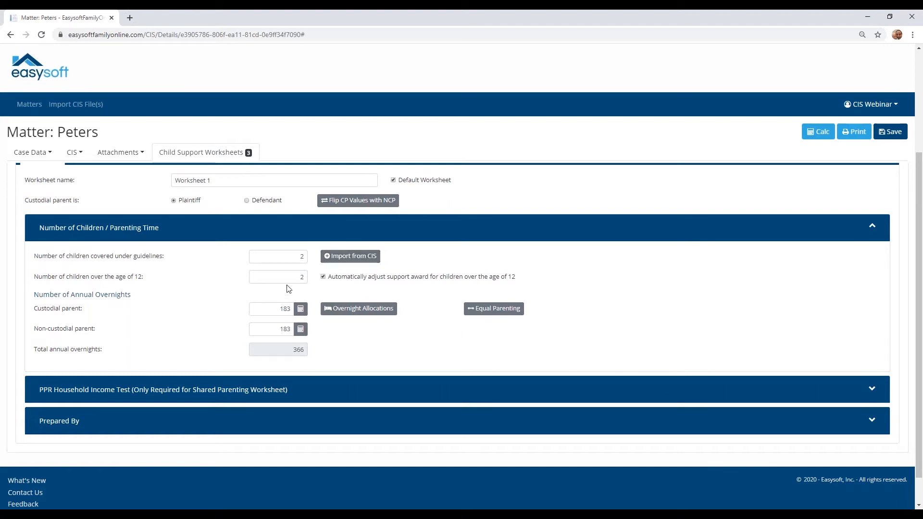
pyautogui.scroll(-1, 280, 284)
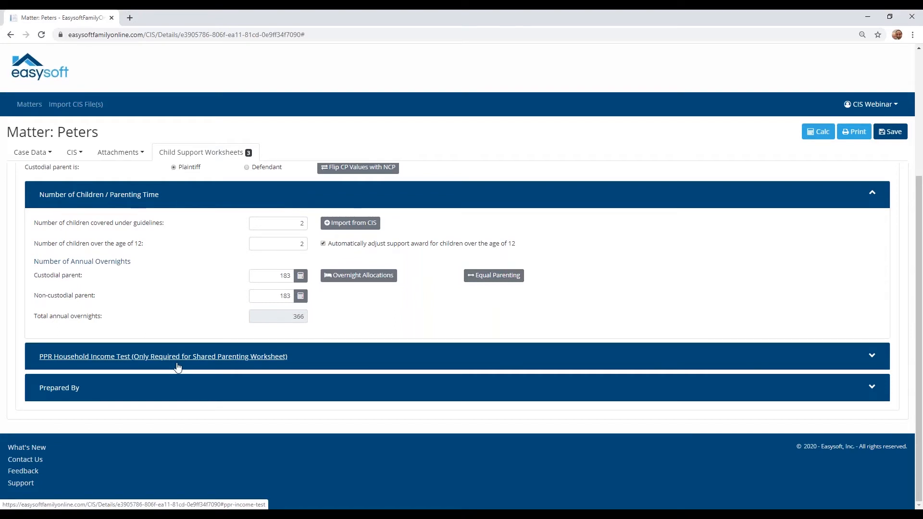
# Open Worksheet 1's Income section, view the taxable income fields, and highlight the "ALL AMOUNTS MUST BE WEEKLY" note
pyautogui.scroll(3, 177, 366)
pyautogui.click(85, 268)
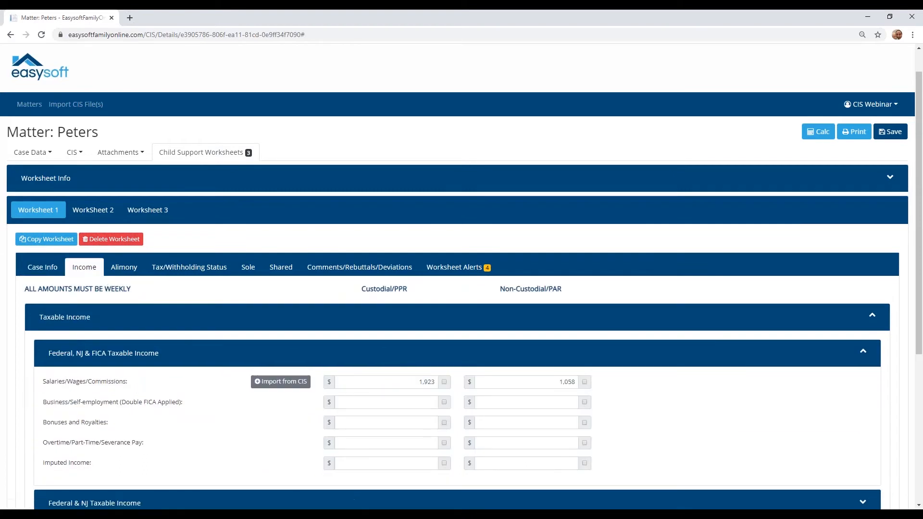
pyautogui.scroll(-1, 111, 296)
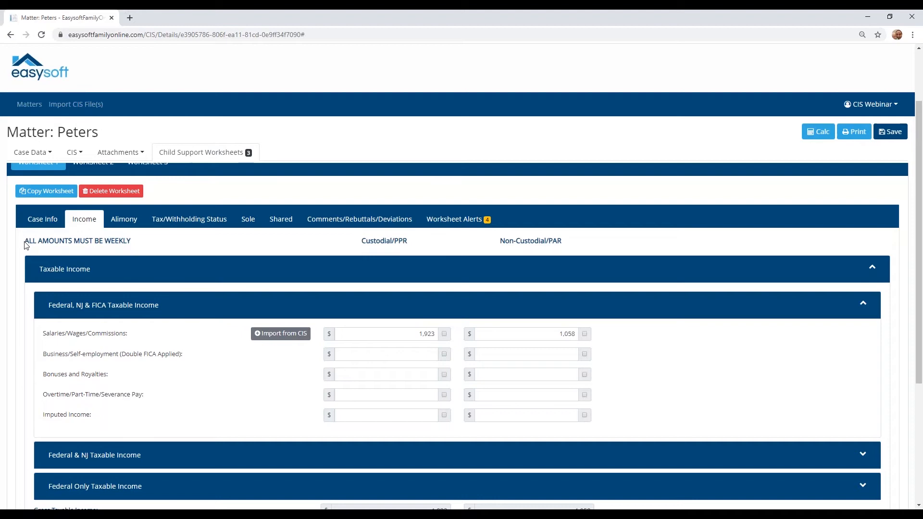
pyautogui.moveTo(24, 241); pyautogui.dragTo(134, 243)
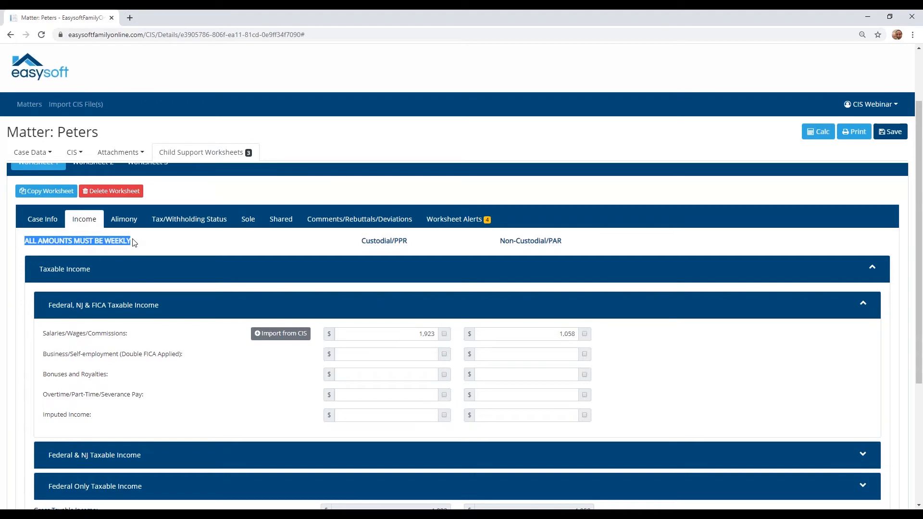
# Review the taxable income fields in Worksheet 1's Income section and expand Non-Taxable Income to examine its full list of entries
pyautogui.click(136, 351)
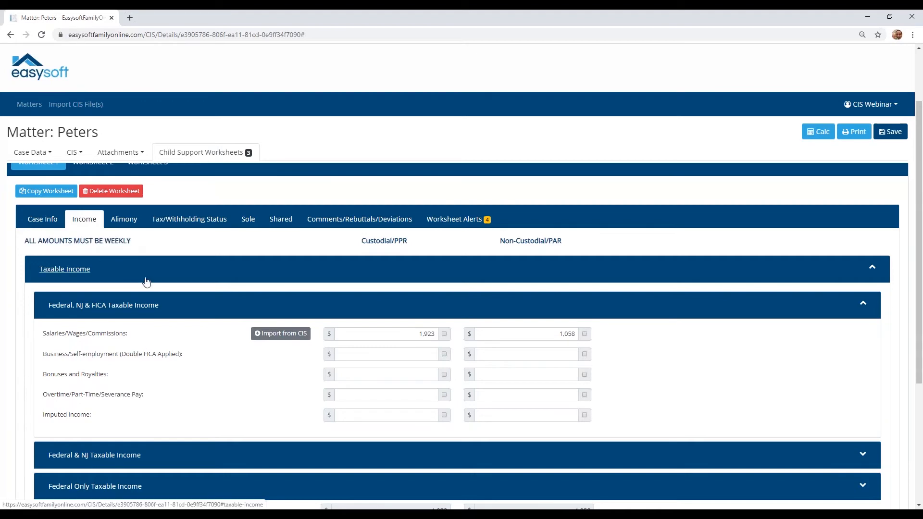
pyautogui.scroll(-1, 146, 283)
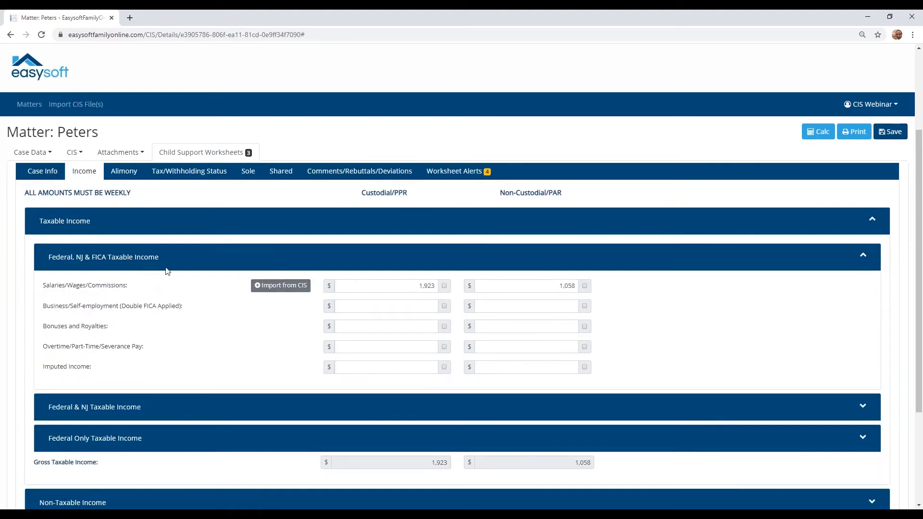
pyautogui.scroll(-2, 167, 271)
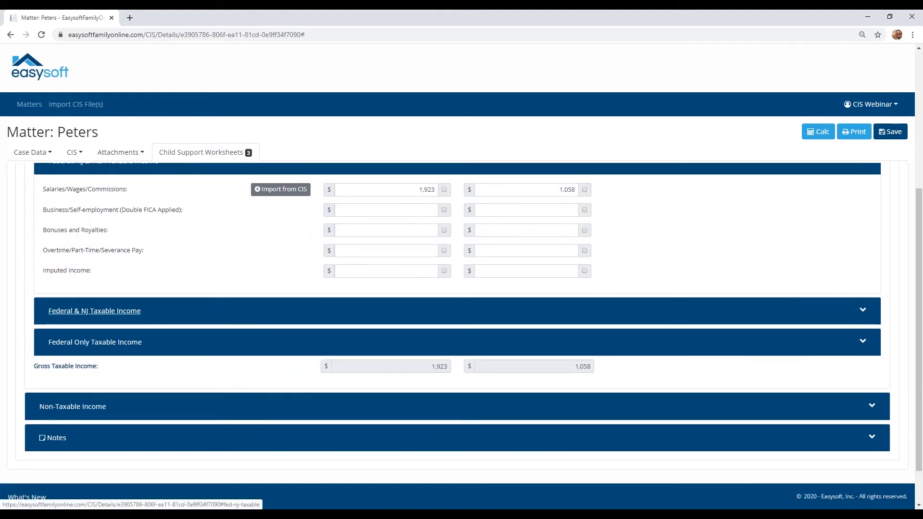
pyautogui.scroll(-1, 145, 332)
pyautogui.click(140, 358)
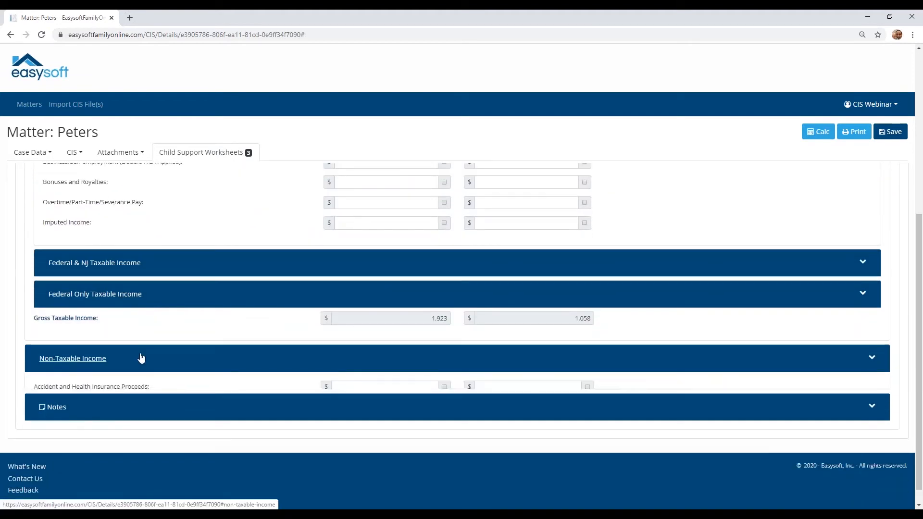
pyautogui.scroll(-4, 142, 349)
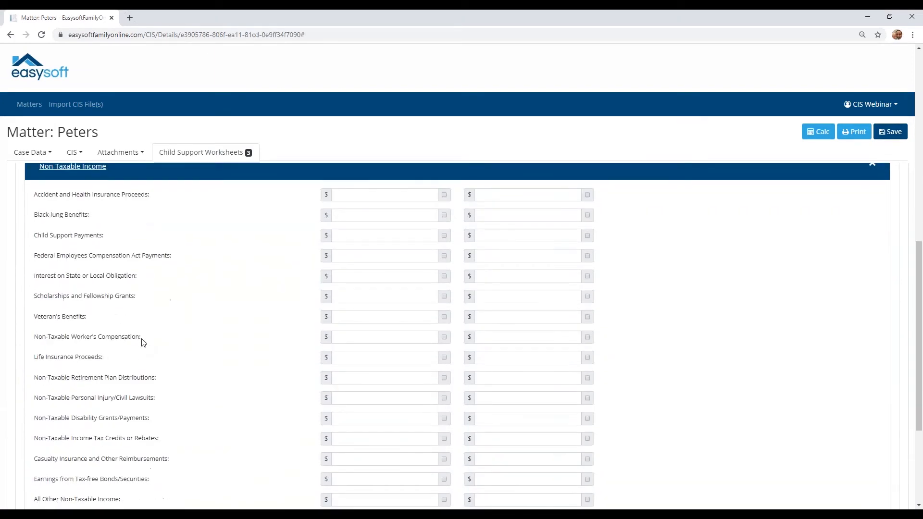
pyautogui.scroll(-3, 143, 343)
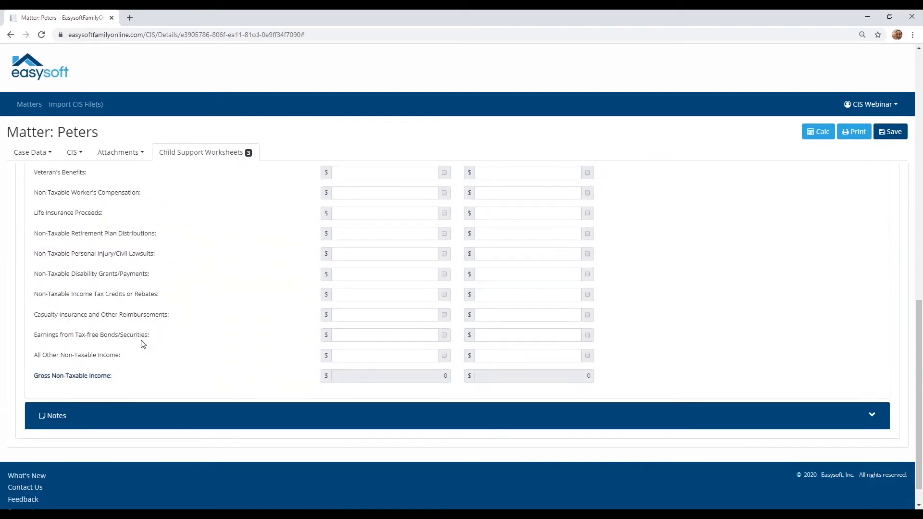
pyautogui.scroll(11, 143, 344)
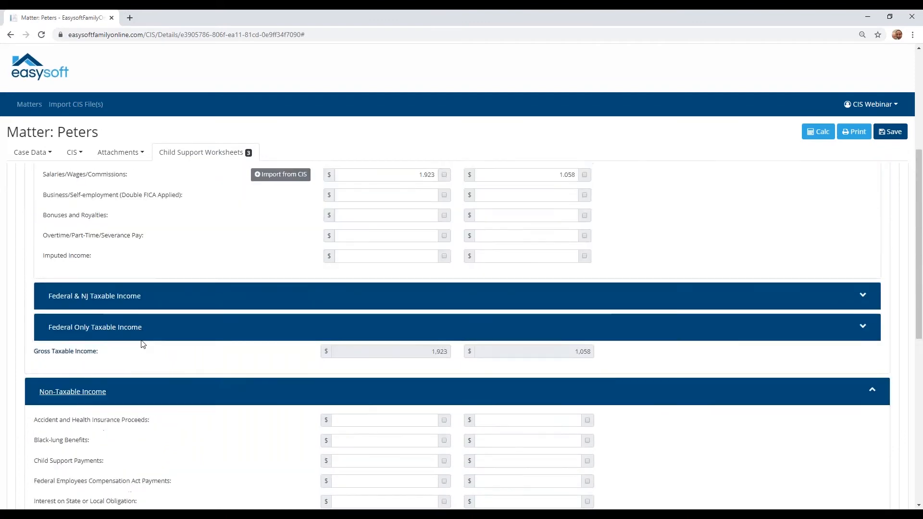
pyautogui.scroll(3, 142, 433)
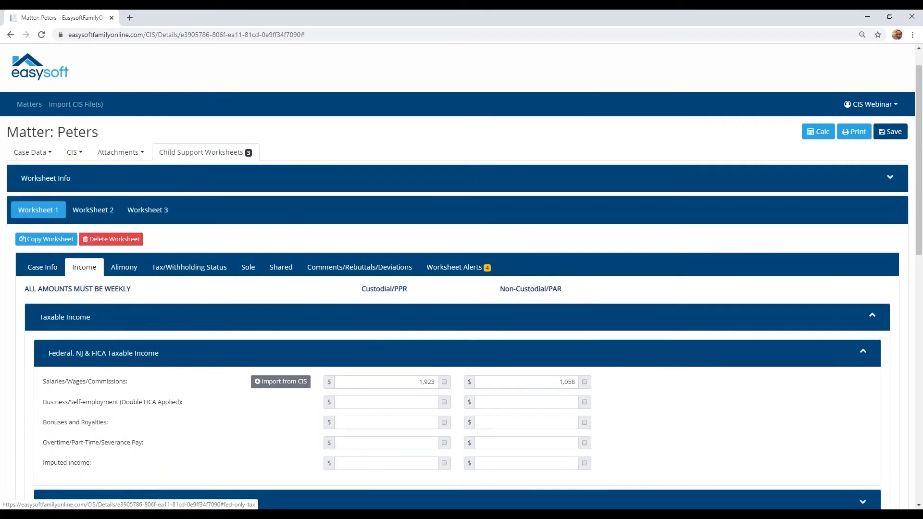
# In Worksheet 1's alimony section, enter 200 as weekly alimony paid by the custodial parent and 200 as received by the non-custodial parent
pyautogui.click(125, 268)
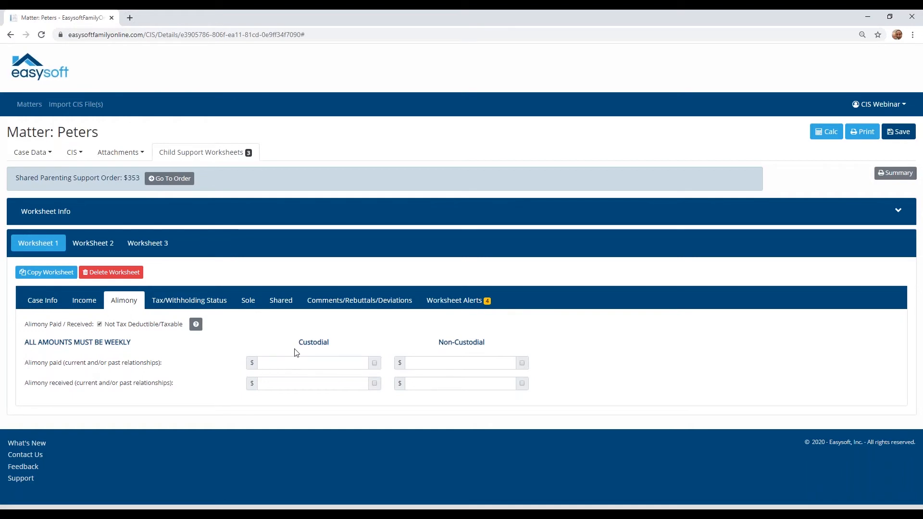
pyautogui.click(336, 363)
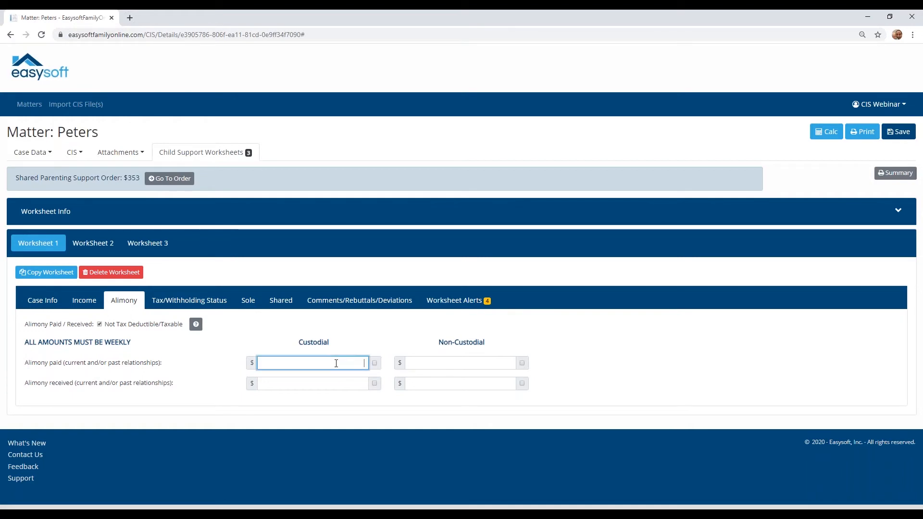
pyautogui.write('200')
pyautogui.press('Tab')
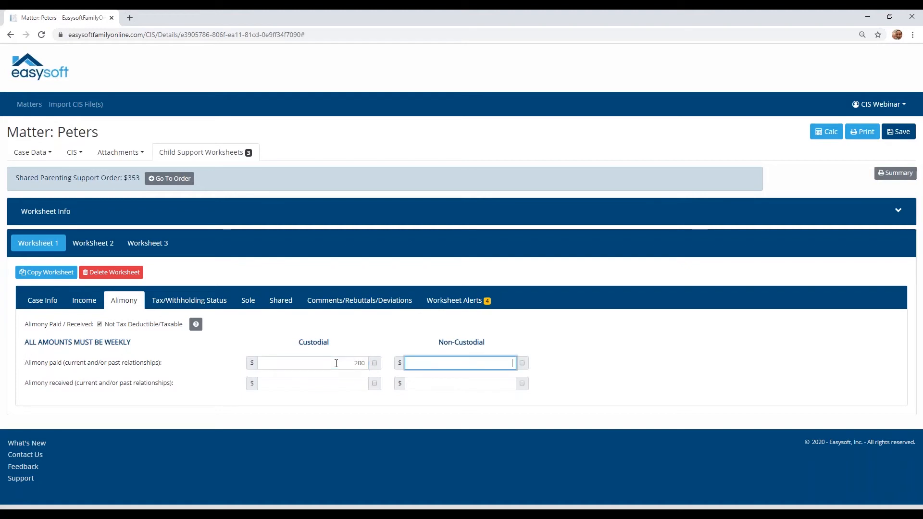
pyautogui.click(482, 384)
pyautogui.write('200')
pyautogui.press('Tab')
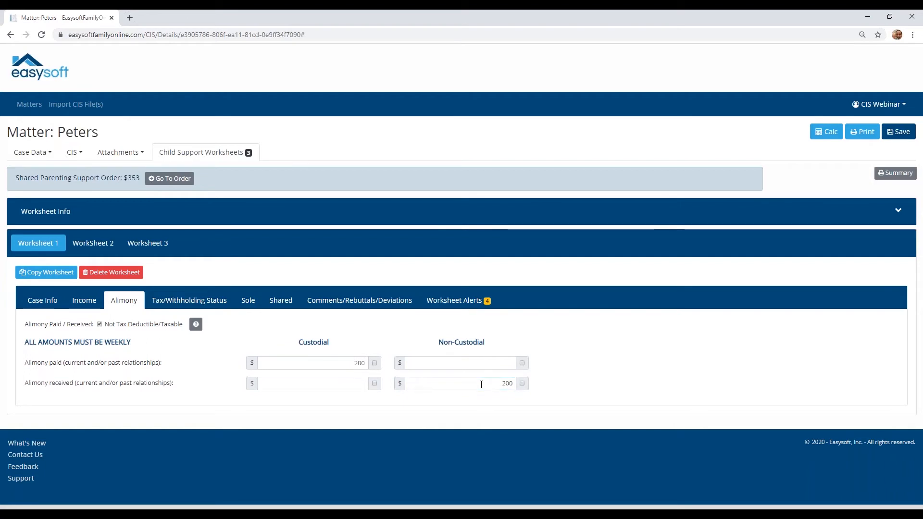
# In Worksheet 1's Tax/Withholding Status, apply Equalize Withholding and set the tax method to App IX-H for both parents
pyautogui.click(167, 302)
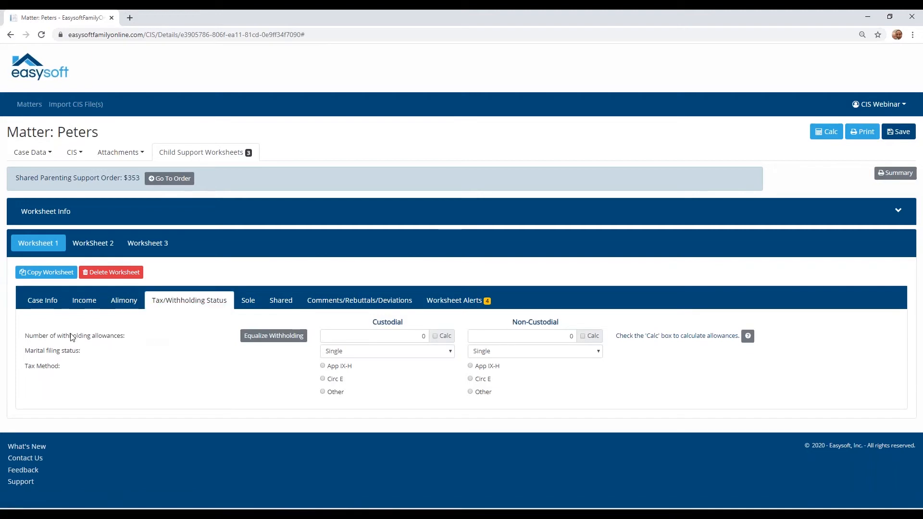
pyautogui.click(264, 338)
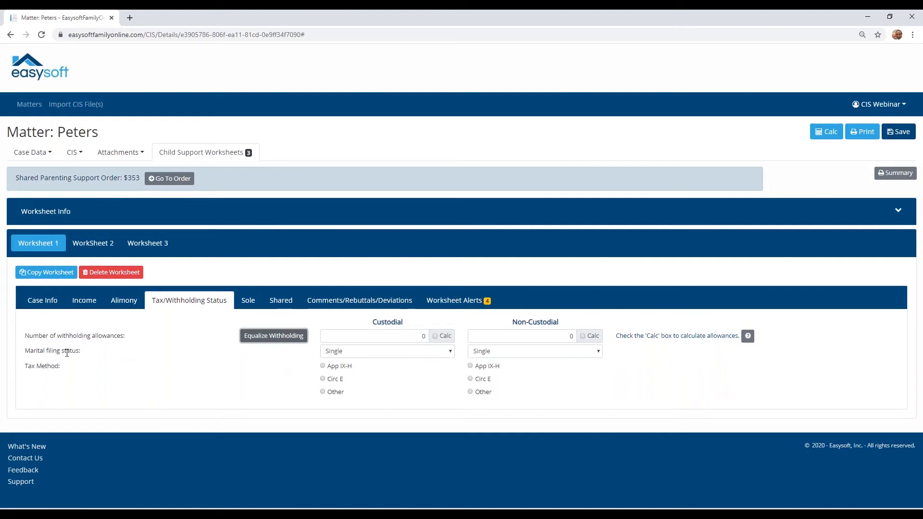
pyautogui.click(323, 366)
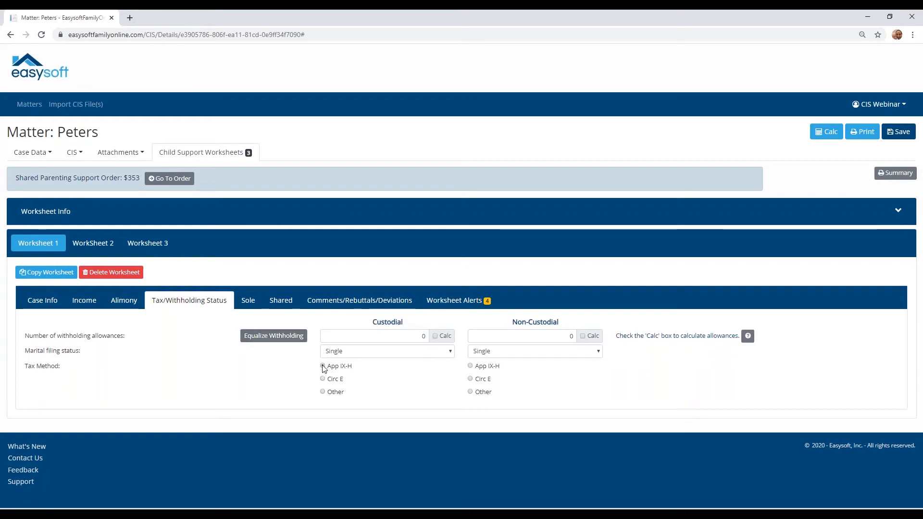
pyautogui.click(471, 367)
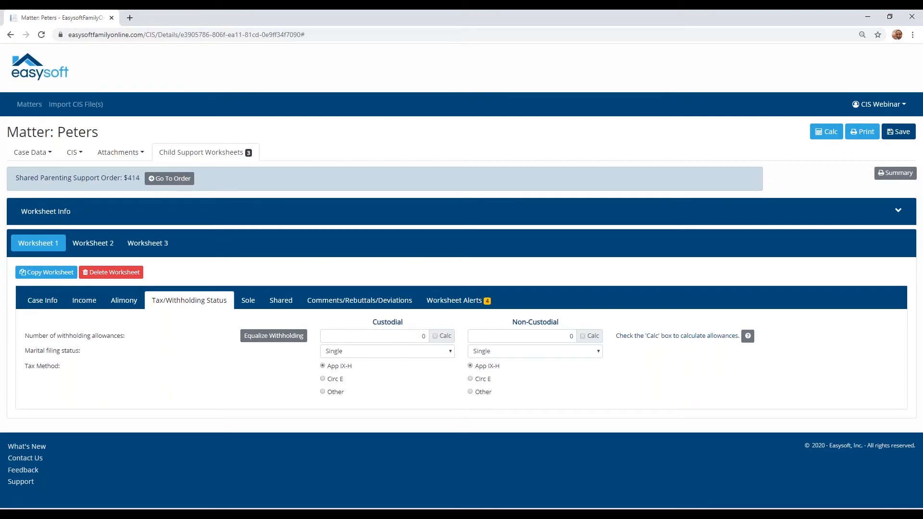
pyautogui.moveTo(476, 367); pyautogui.dragTo(505, 372)
pyautogui.moveTo(343, 380); pyautogui.dragTo(324, 380)
pyautogui.click(408, 384)
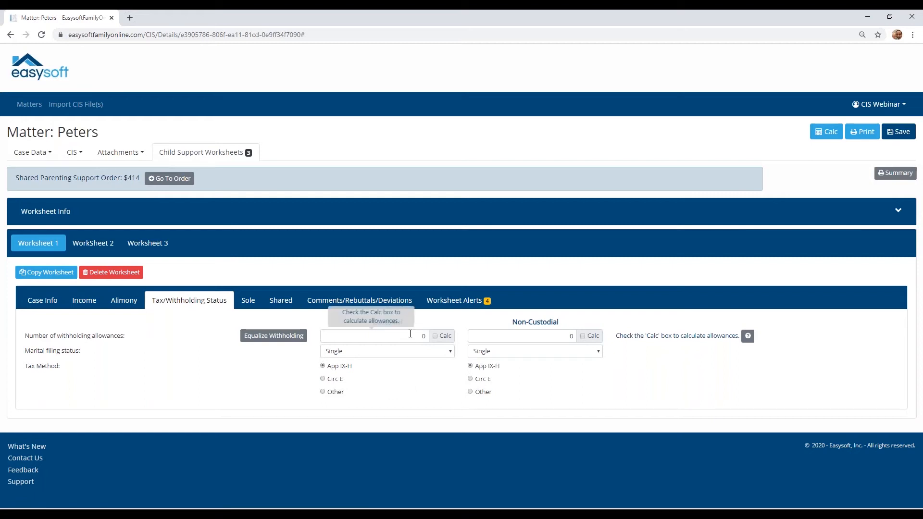
# Set the number of withholding allowances to 2 for both the custodial and the non-custodial parent
pyautogui.write('2')
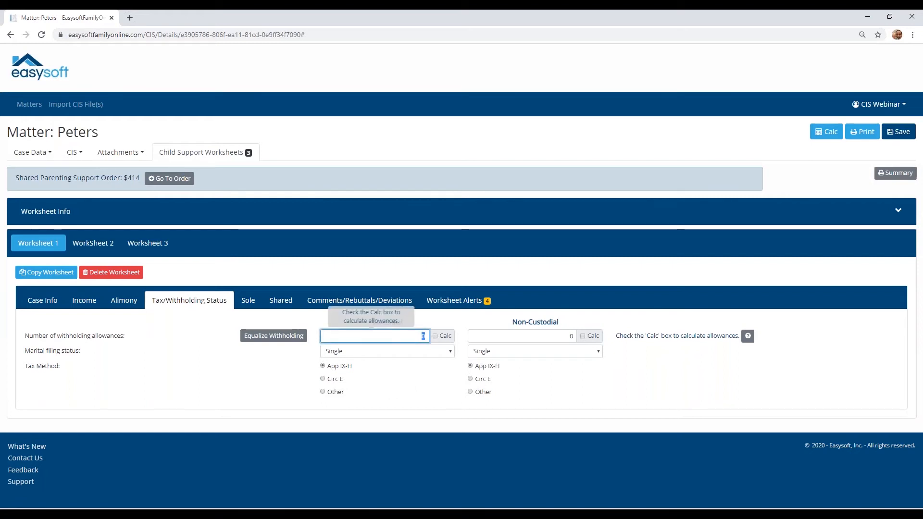
pyautogui.press('Tab')
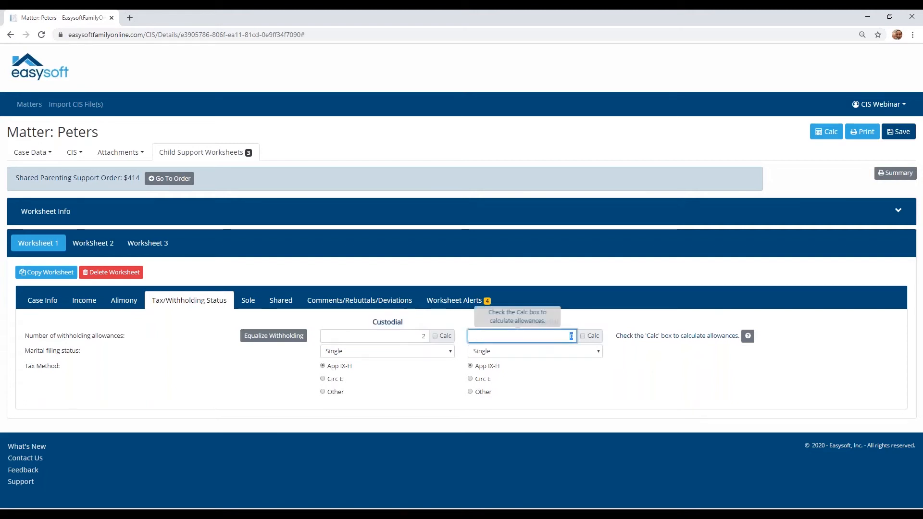
pyautogui.write('2')
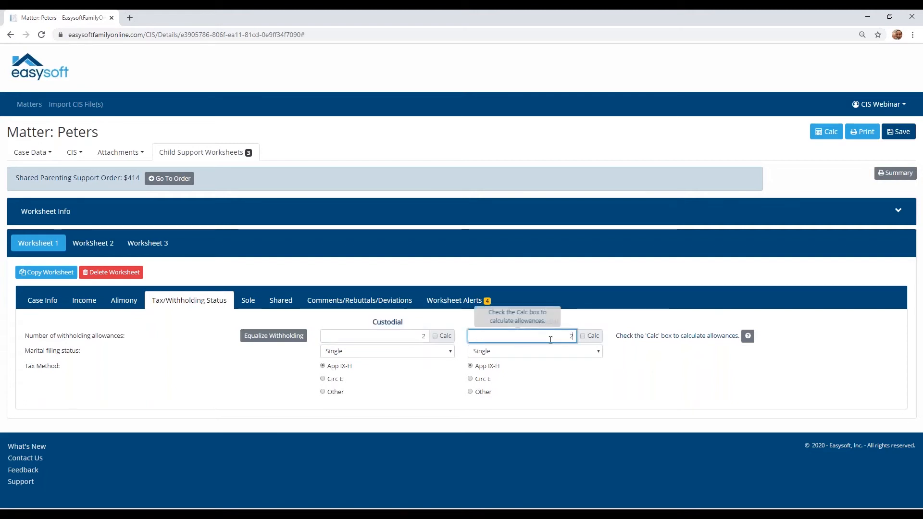
pyautogui.click(576, 364)
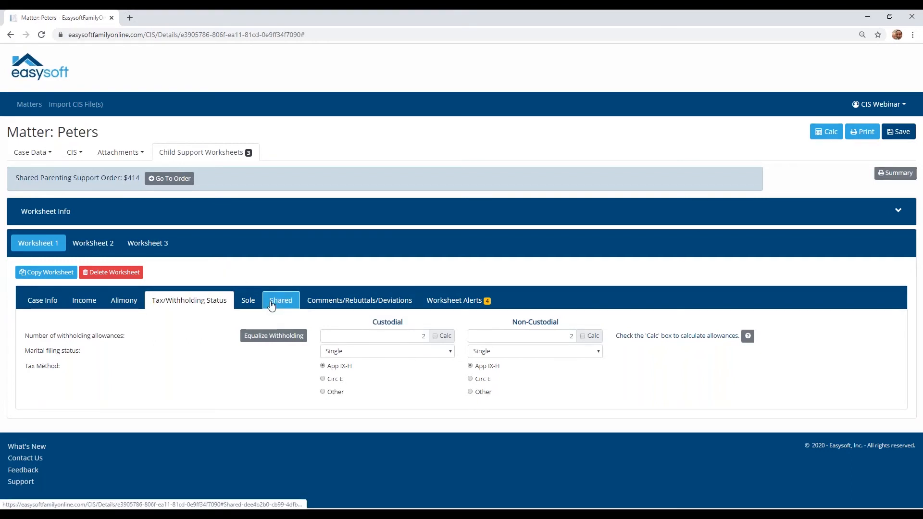
# Go to the Shared Parenting Support Order, then return to the start of the Shared worksheet and inspect the custodial gross taxable income
pyautogui.click(171, 180)
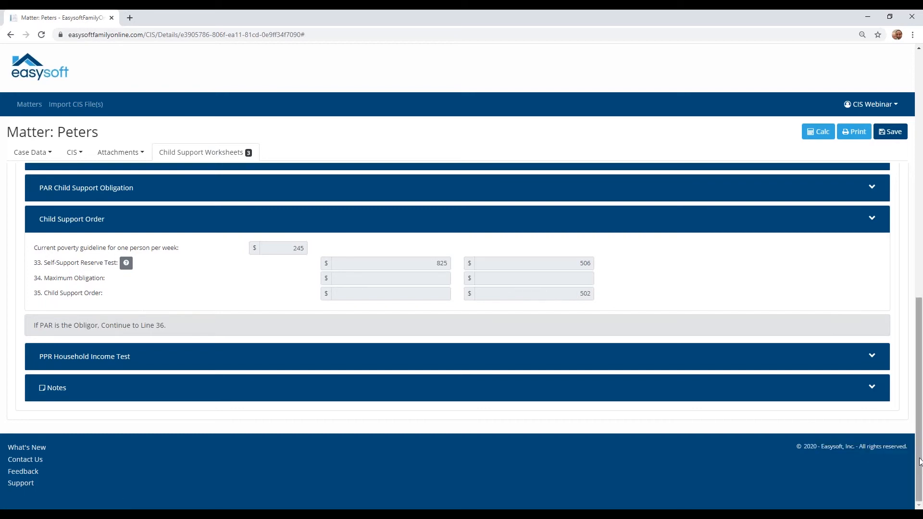
pyautogui.moveTo(921, 450); pyautogui.dragTo(921, 258)
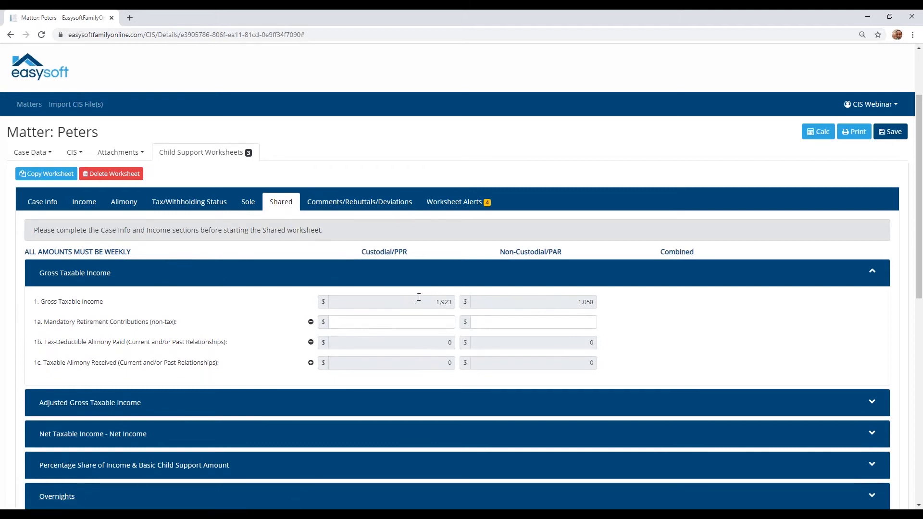
pyautogui.click(403, 303)
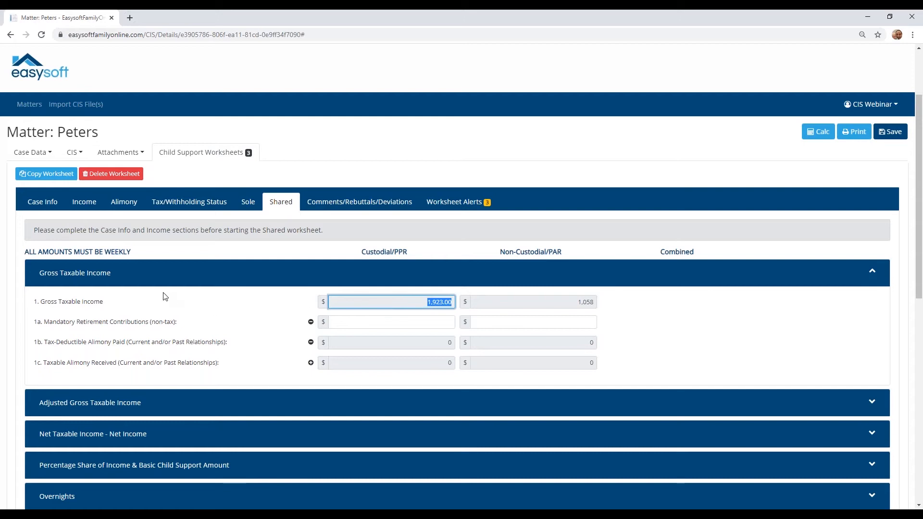
# Expand the Shared worksheet's Adjusted Gross Taxable Income and Net Taxable Income - Net Income sections and review their lines
pyautogui.scroll(-1, 164, 294)
pyautogui.click(174, 359)
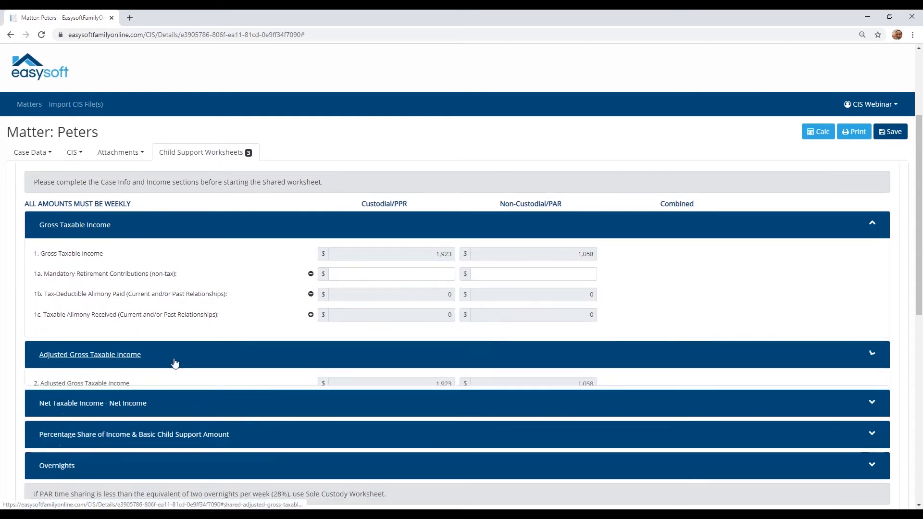
pyautogui.scroll(-1, 174, 360)
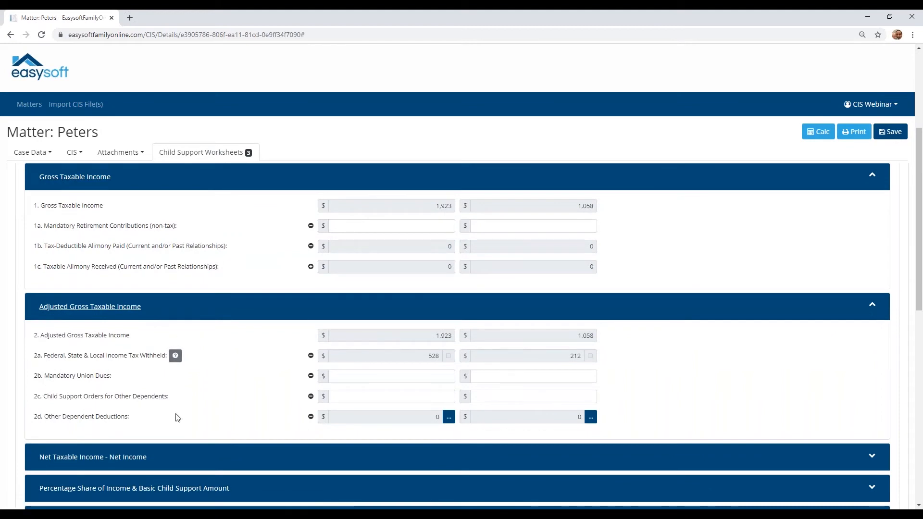
pyautogui.scroll(-1, 177, 417)
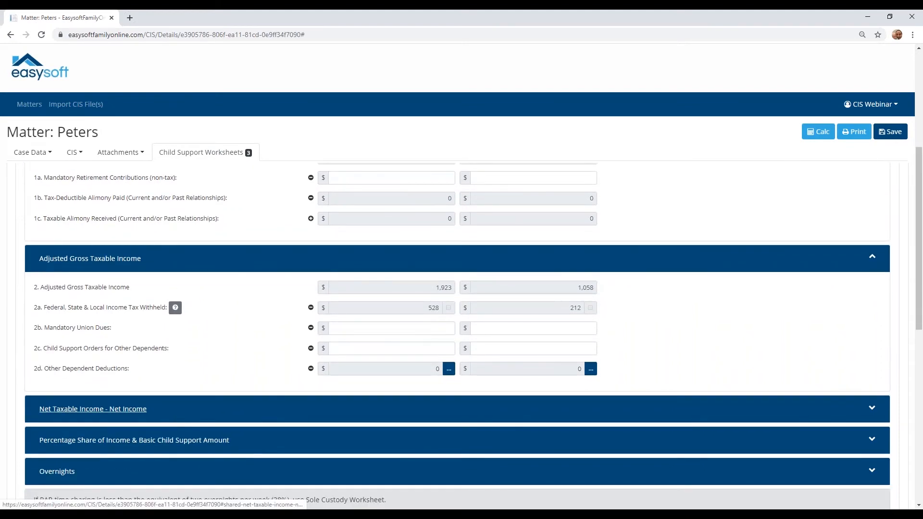
pyautogui.click(177, 414)
pyautogui.scroll(-3, 158, 346)
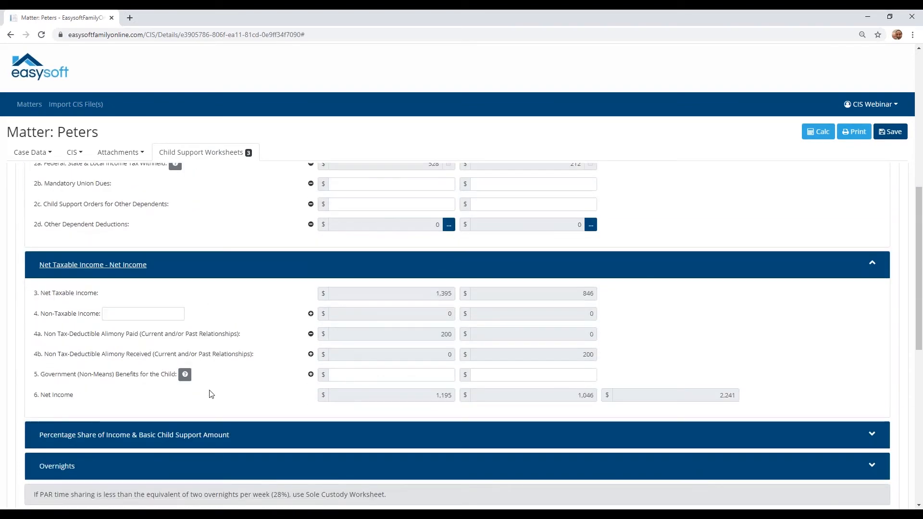
# Expand the Percentage Share of Income & Basic Child Support Amount and Overnights sections of the Shared worksheet to view them
pyautogui.scroll(-1, 210, 396)
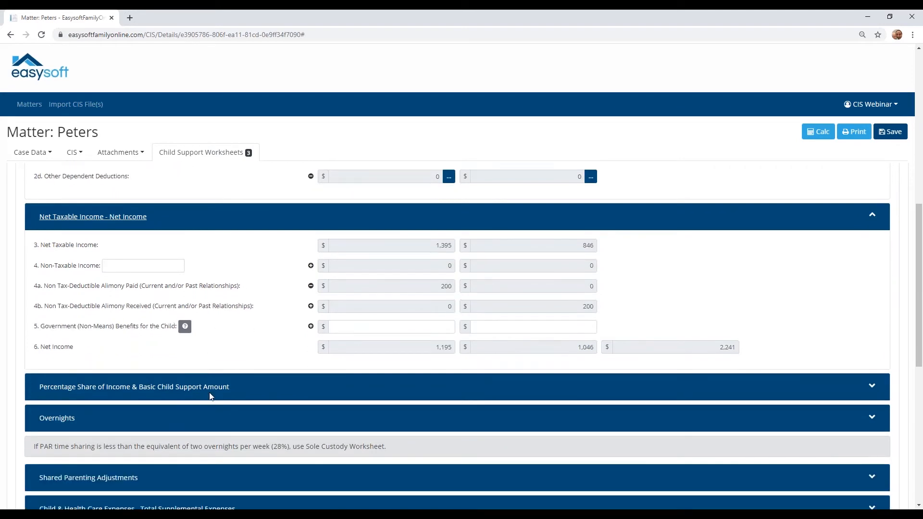
pyautogui.click(259, 394)
pyautogui.scroll(-1, 258, 392)
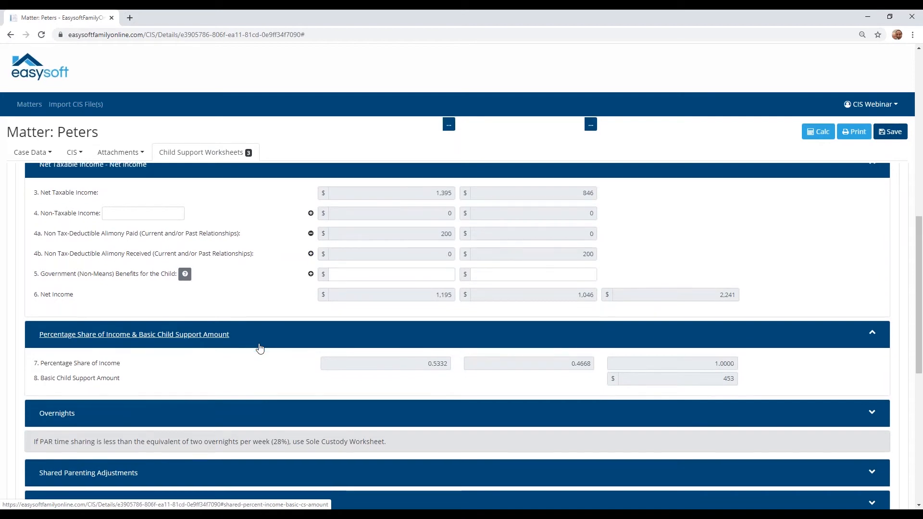
pyautogui.scroll(-1, 260, 347)
pyautogui.click(231, 371)
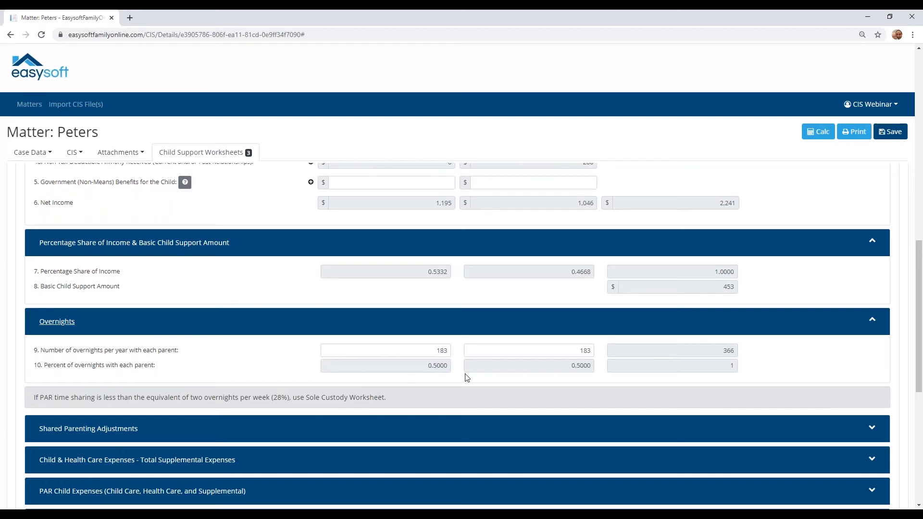
# Expand the Shared Parenting Adjustments and Child & Health Care Expenses - Total Supplemental Expenses sections and review their lines
pyautogui.scroll(-2, 263, 356)
pyautogui.scroll(-2, 263, 356)
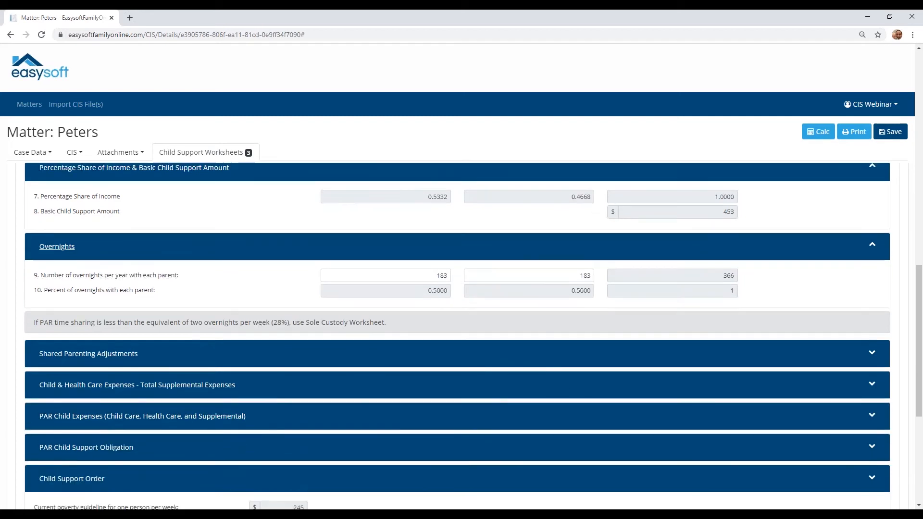
pyautogui.click(191, 345)
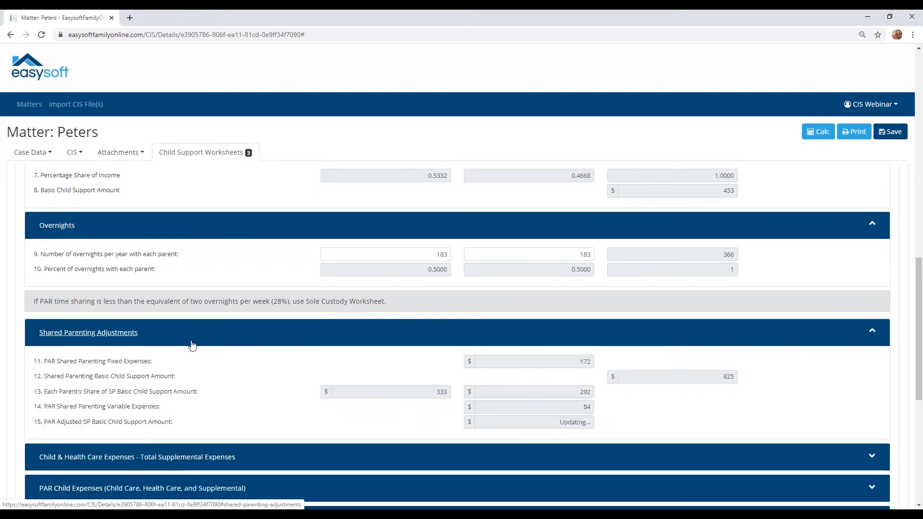
pyautogui.scroll(-2, 192, 344)
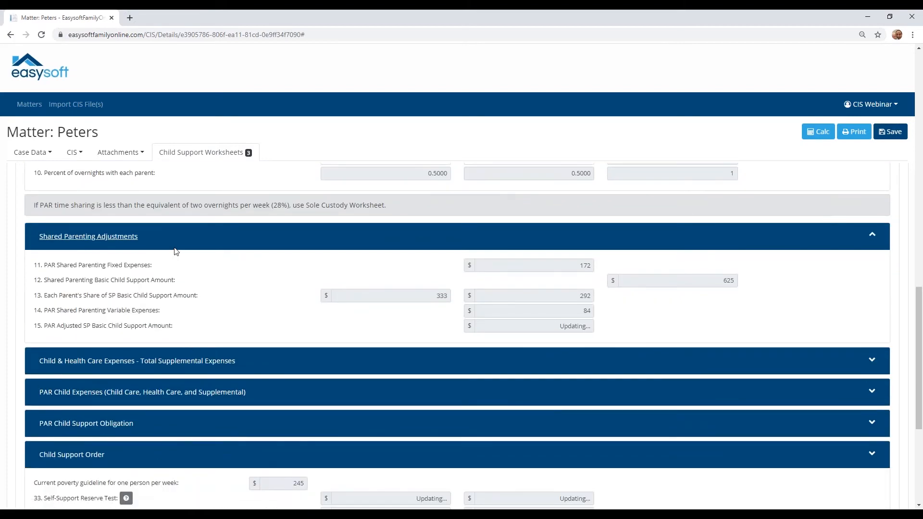
pyautogui.click(254, 366)
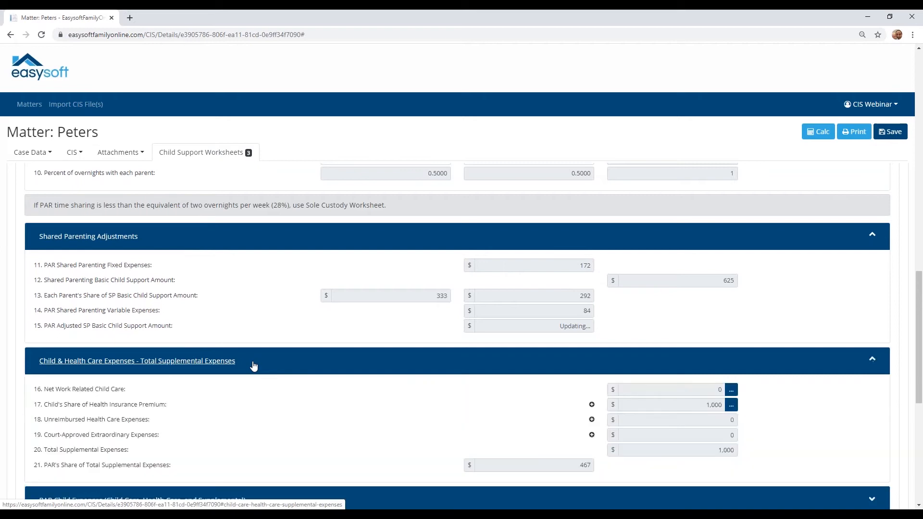
# Enter a weekly non-custodial unreimbursed health care expense of 500 in the Shared worksheet's Health Care details and save it
pyautogui.scroll(-1, 186, 351)
pyautogui.scroll(-1, 183, 340)
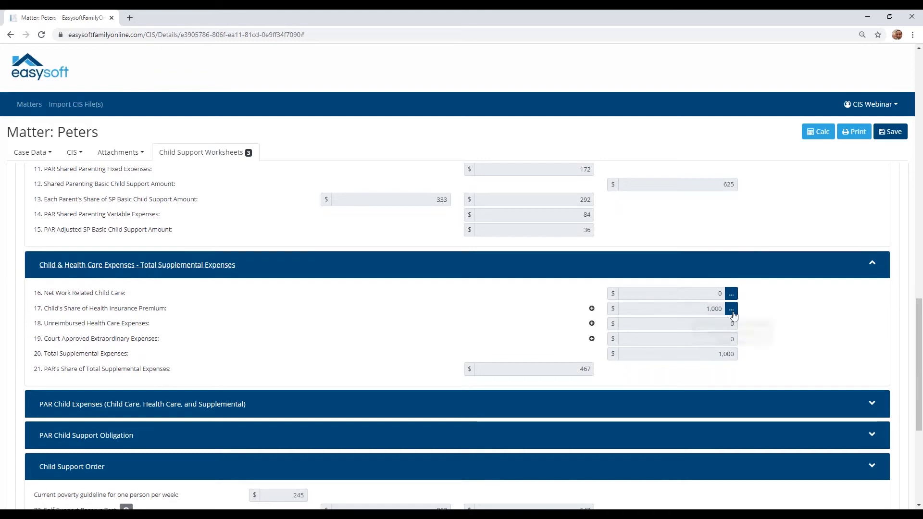
pyautogui.click(732, 308)
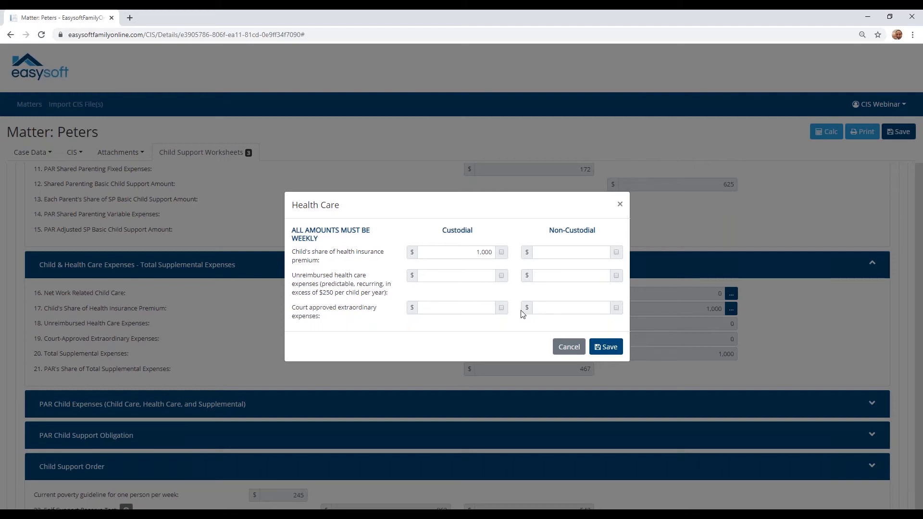
pyautogui.click(569, 272)
pyautogui.write('500')
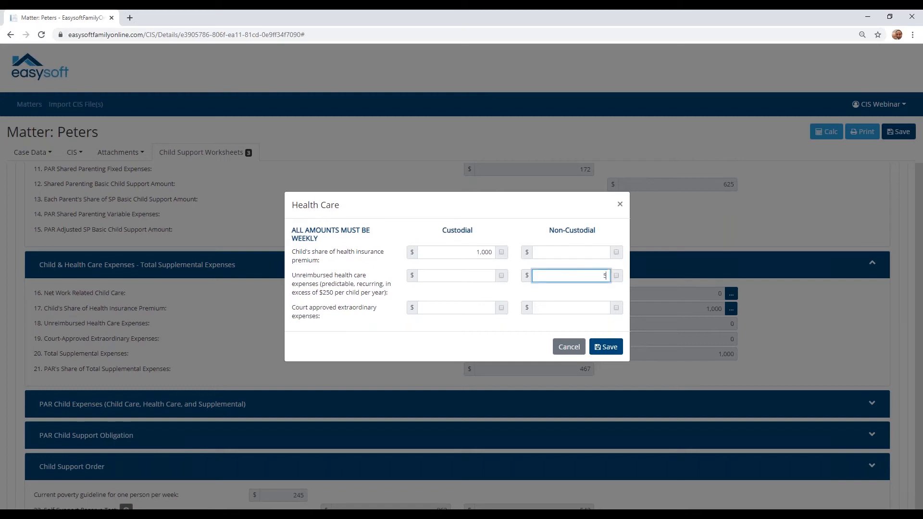
pyautogui.click(607, 347)
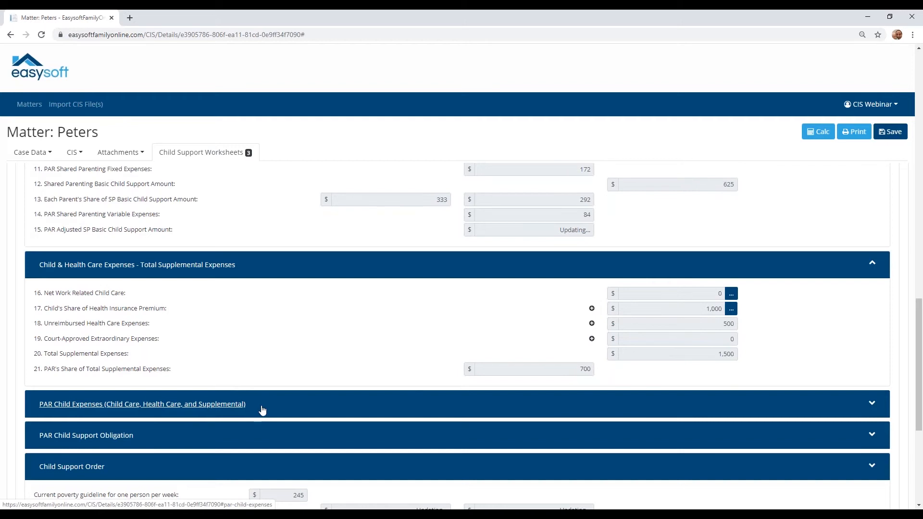
# Expand the PAR Child Expenses and PAR Child Support Obligation sections and review the lines through Child Support Order
pyautogui.click(262, 411)
pyautogui.scroll(-1, 262, 410)
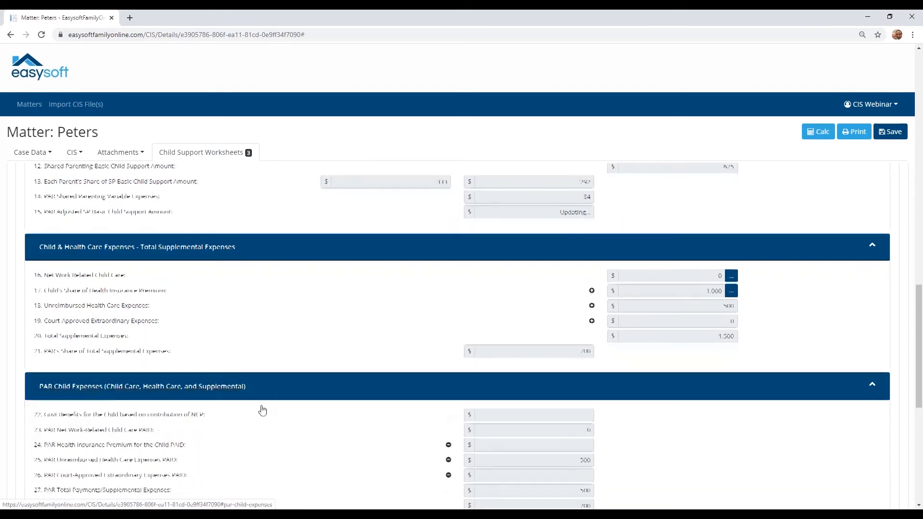
pyautogui.scroll(-2, 262, 411)
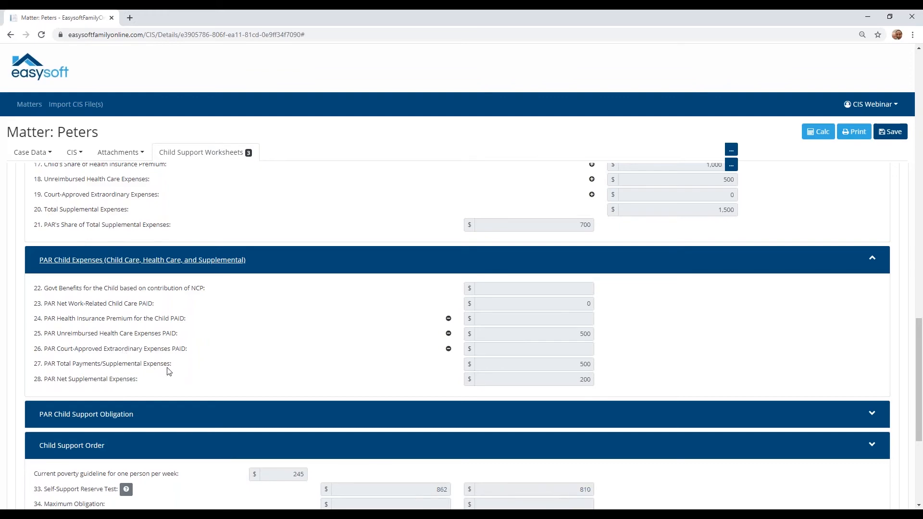
pyautogui.scroll(-2, 168, 371)
pyautogui.click(188, 327)
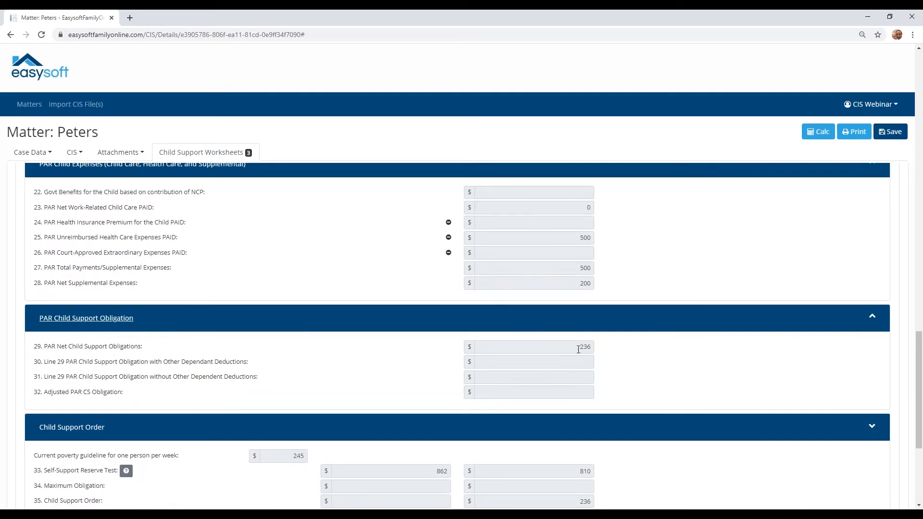
pyautogui.scroll(-1, 258, 342)
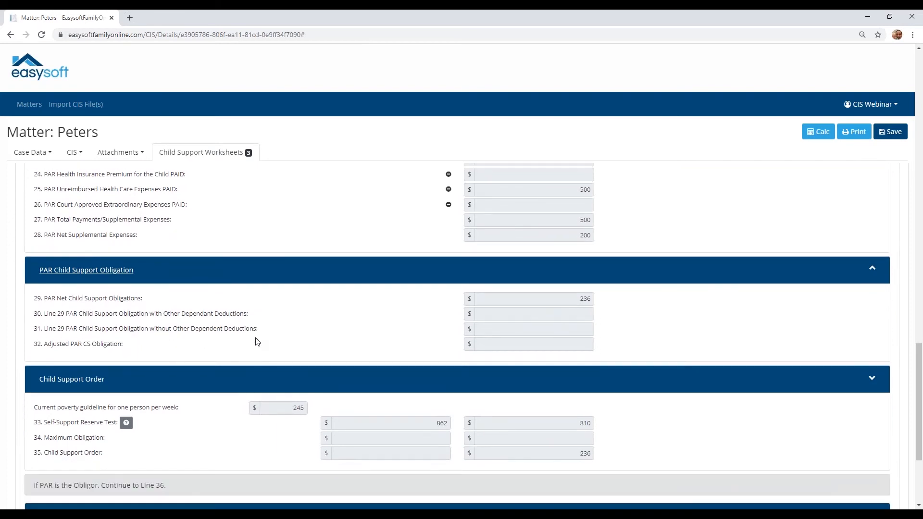
pyautogui.scroll(-2, 252, 342)
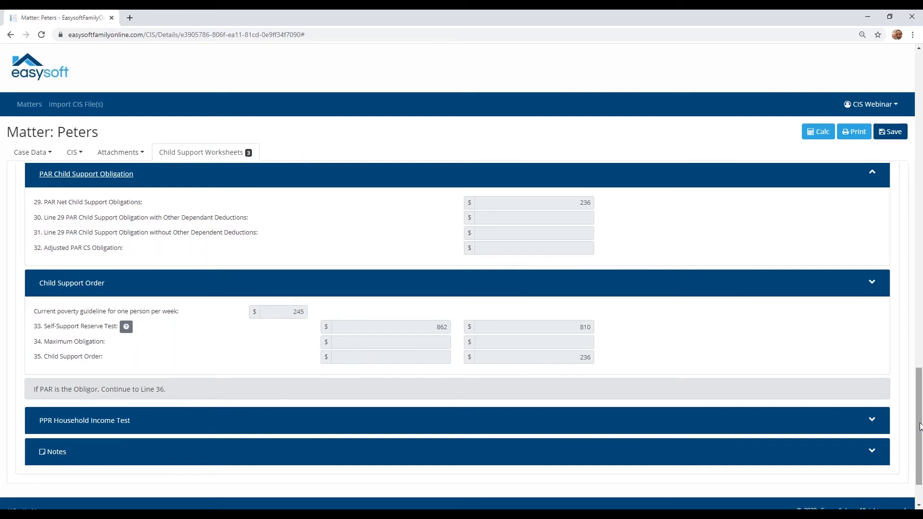
# Read Worksheet 1's alerts, then enlarge the auto-inserted adjustment text in Comments/Rebuttals/Deviations and examine its equal parenting adjustment
pyautogui.moveTo(920, 426); pyautogui.dragTo(912, 102)
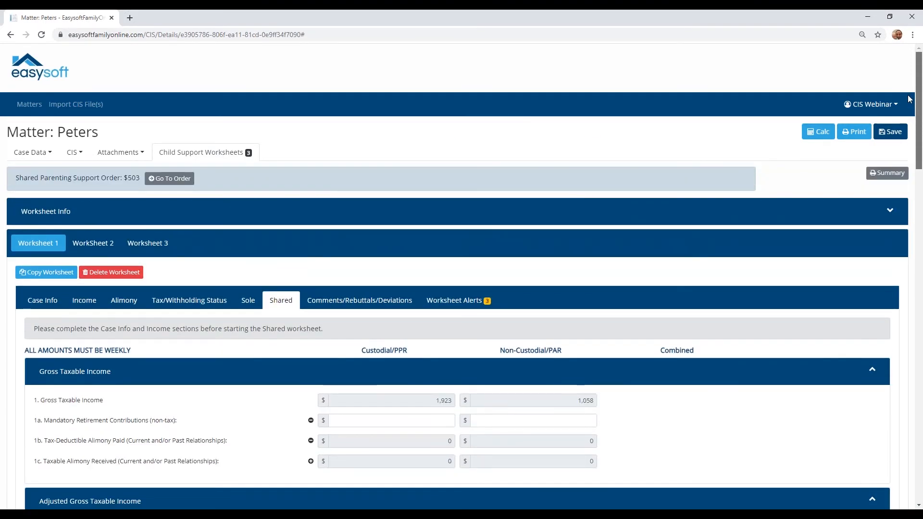
pyautogui.click(446, 306)
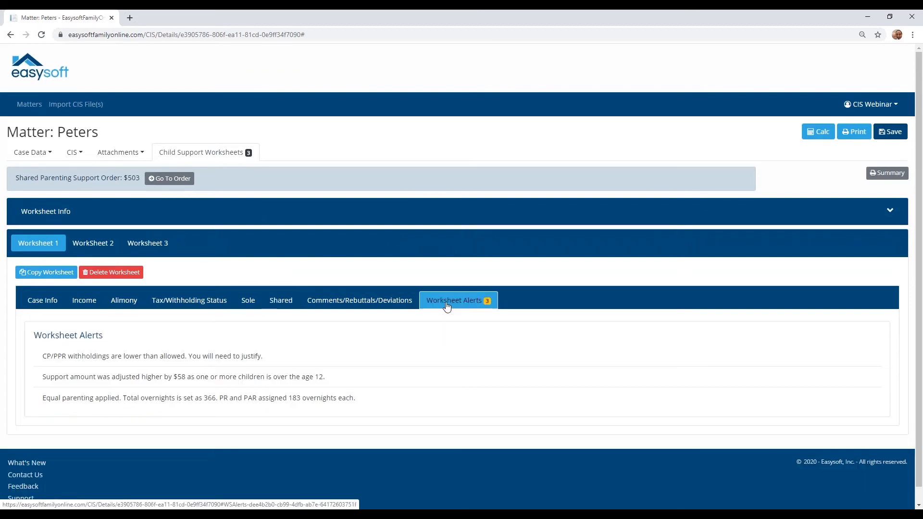
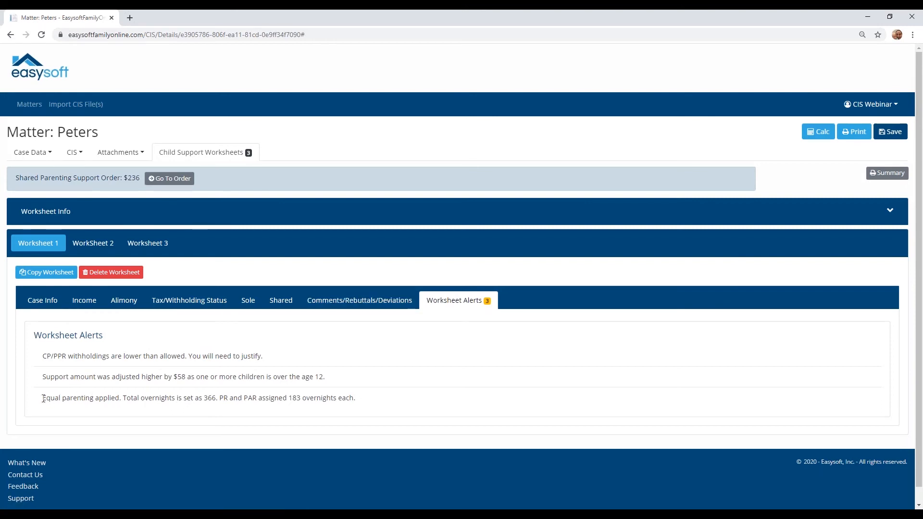
pyautogui.click(362, 307)
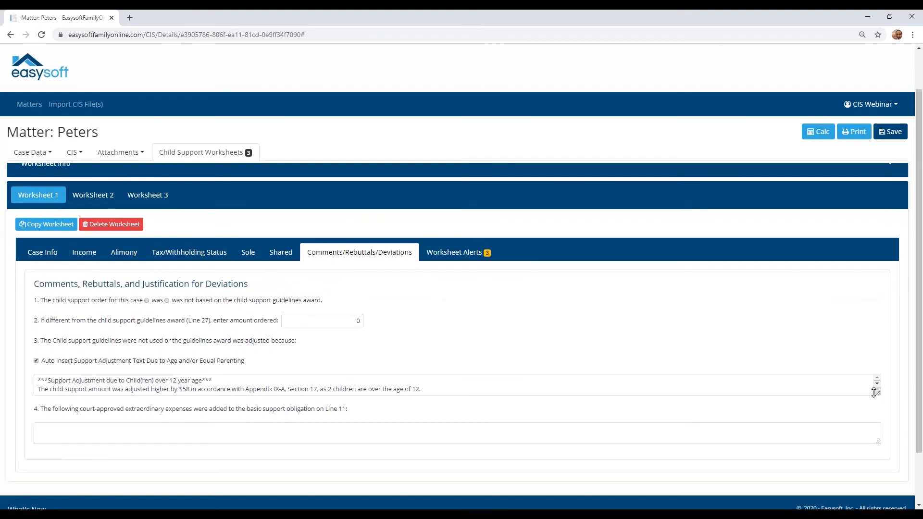
pyautogui.moveTo(880, 400); pyautogui.dragTo(881, 443)
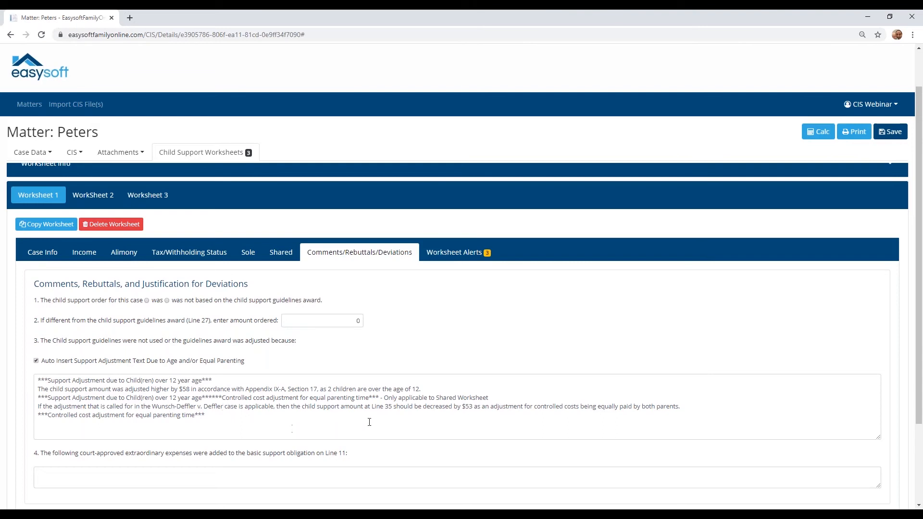
pyautogui.moveTo(422, 406); pyautogui.dragTo(472, 409)
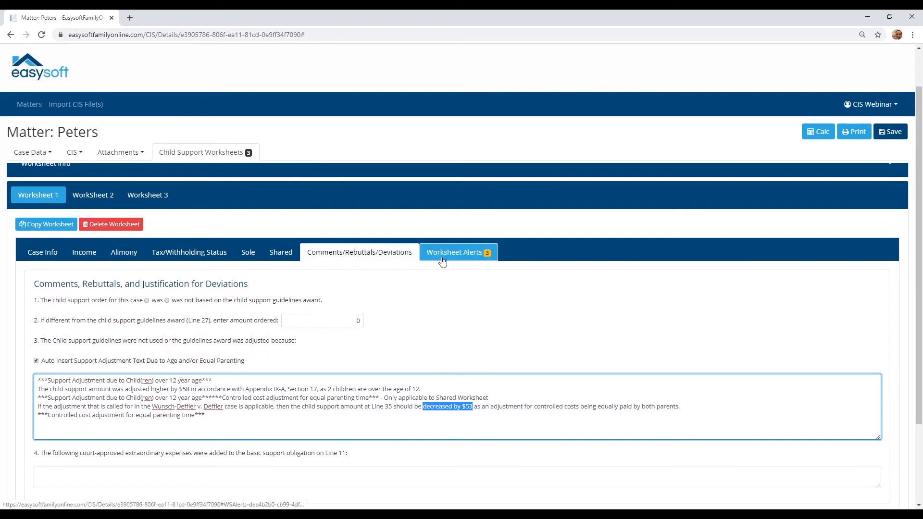
pyautogui.click(357, 432)
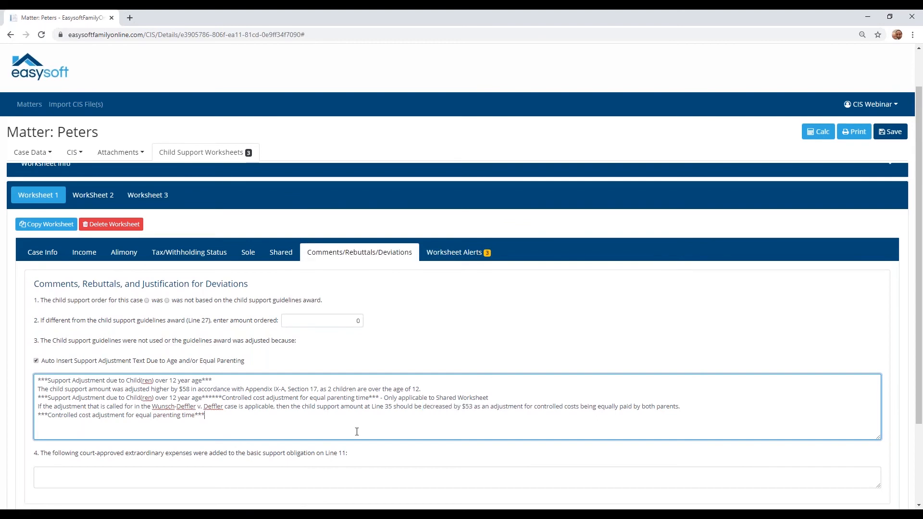
pyautogui.scroll(2, 357, 431)
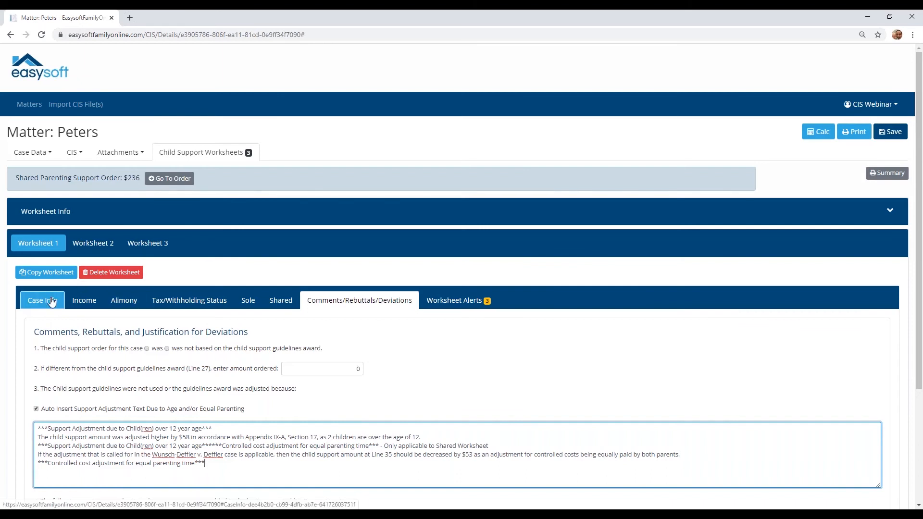
# Set the custodial parent to Plaintiff in the Case Info of WorkSheet 2
pyautogui.click(83, 246)
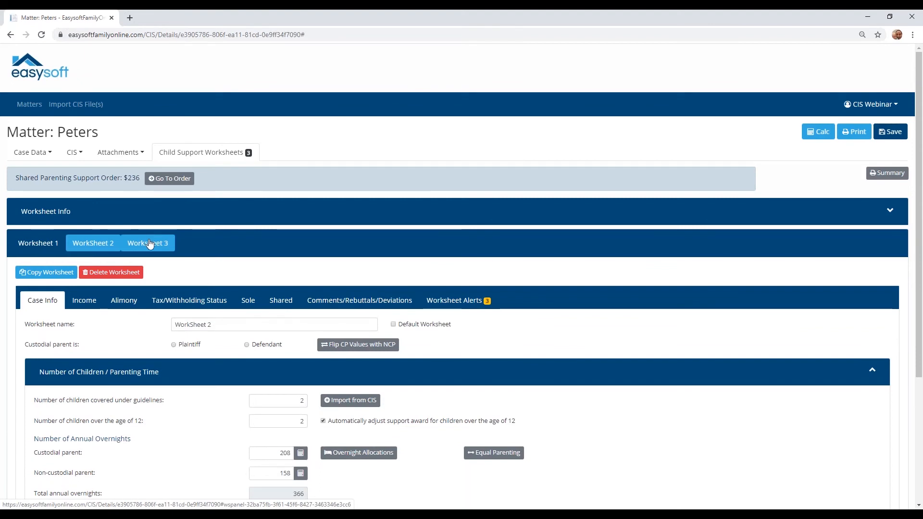
pyautogui.click(174, 346)
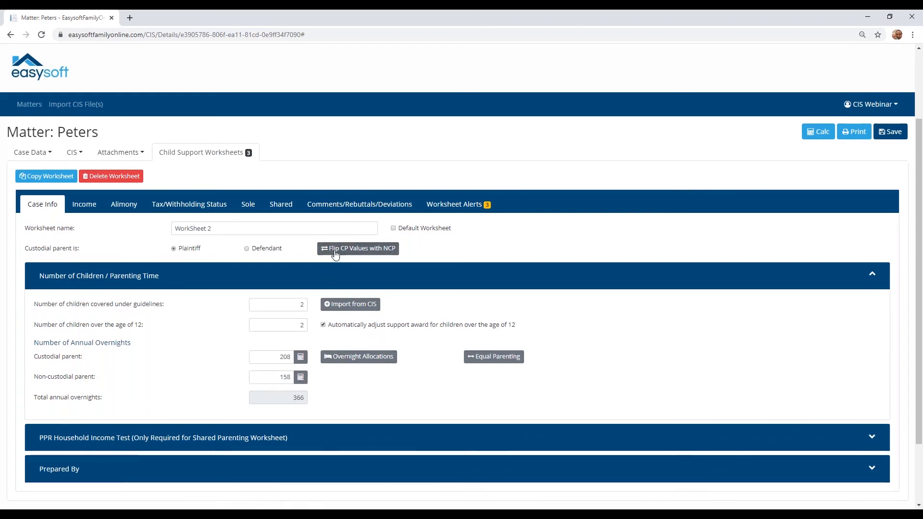
pyautogui.scroll(1, 124, 207)
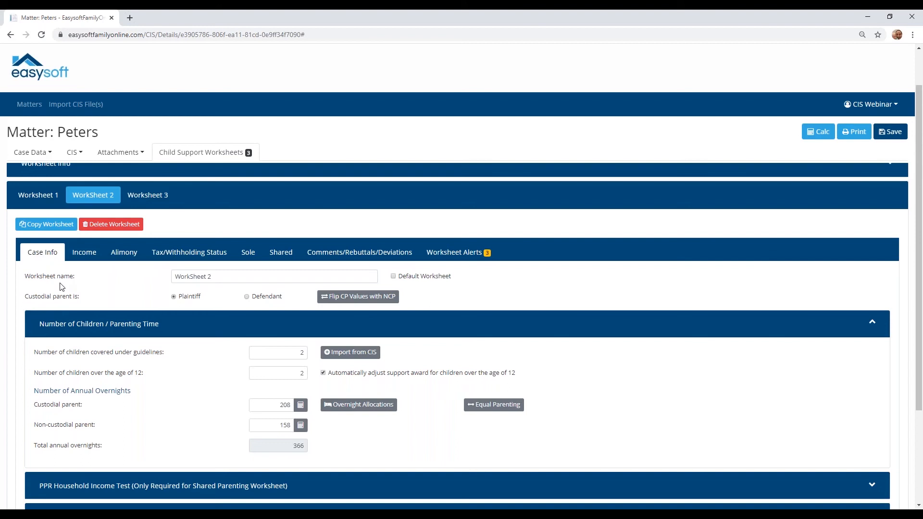
# Return to Worksheet 1's Case Info and examine its Default Worksheet setting
pyautogui.click(44, 198)
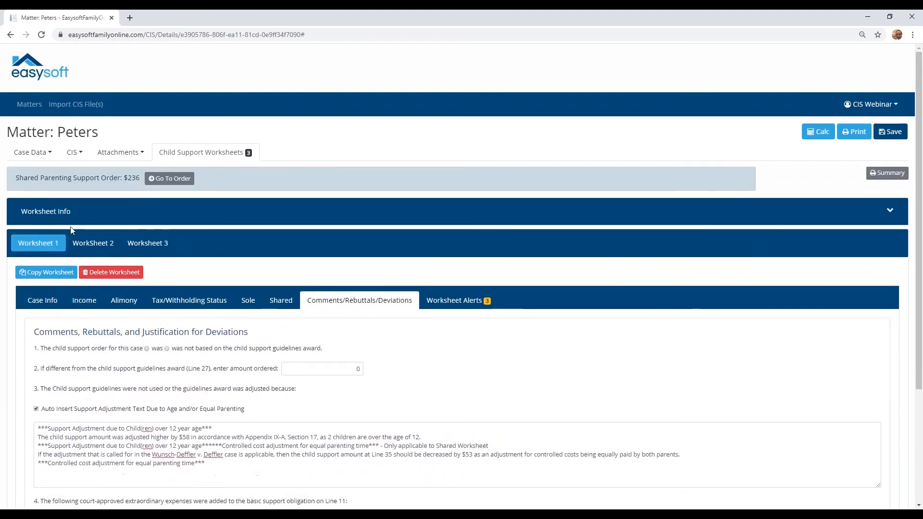
pyautogui.click(43, 300)
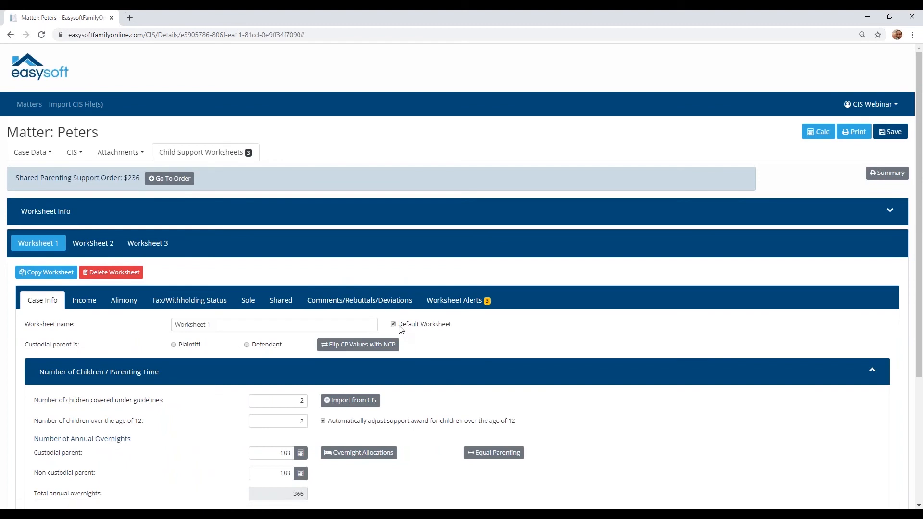
pyautogui.moveTo(416, 325); pyautogui.dragTo(454, 326)
pyautogui.click(439, 355)
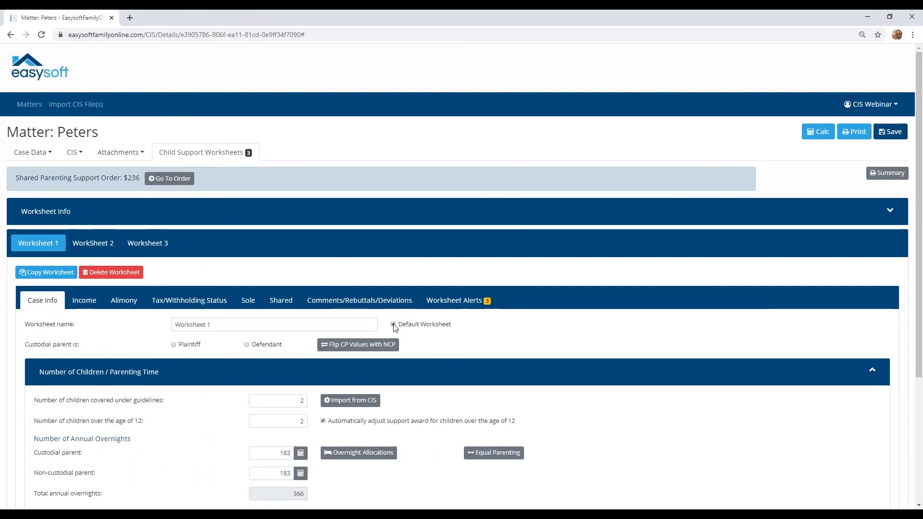
# Switch to WorkSheet 2, generate the worksheet comparison summary, view the PDF full screen in Adobe Acrobat, and close it
pyautogui.click(88, 249)
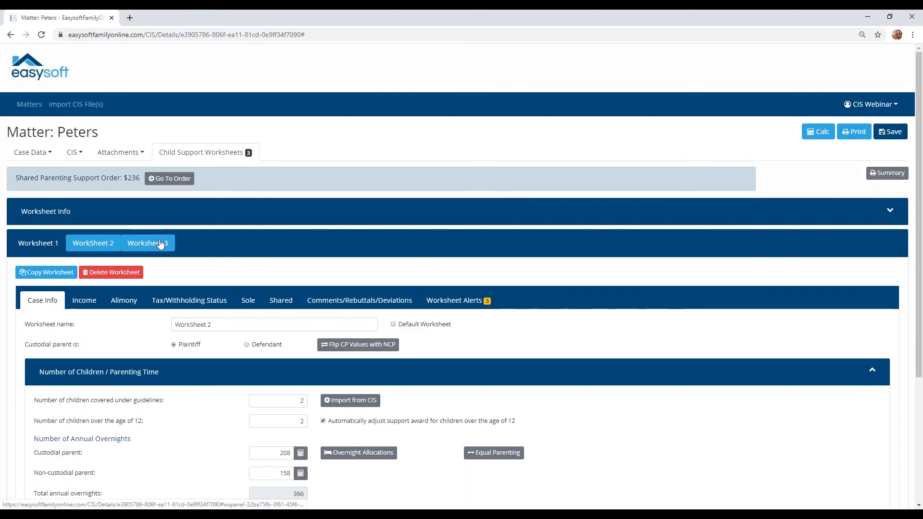
pyautogui.click(895, 174)
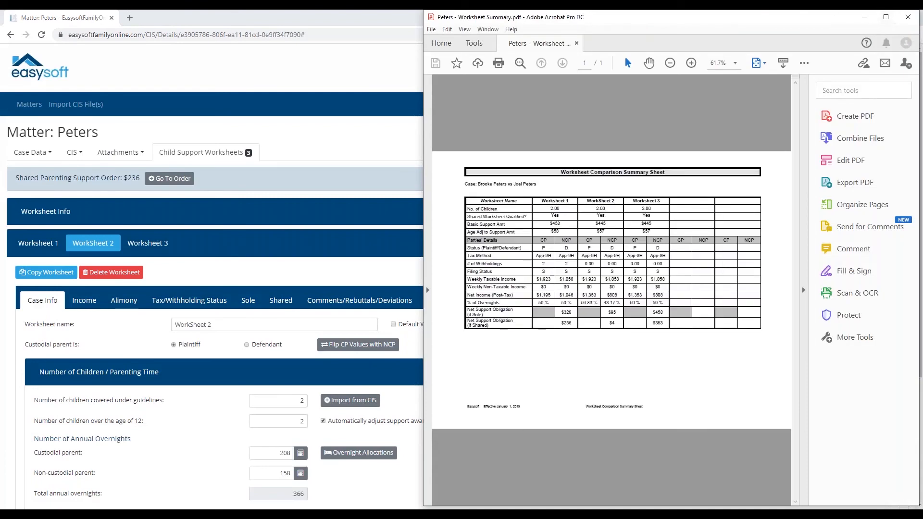
pyautogui.click(886, 16)
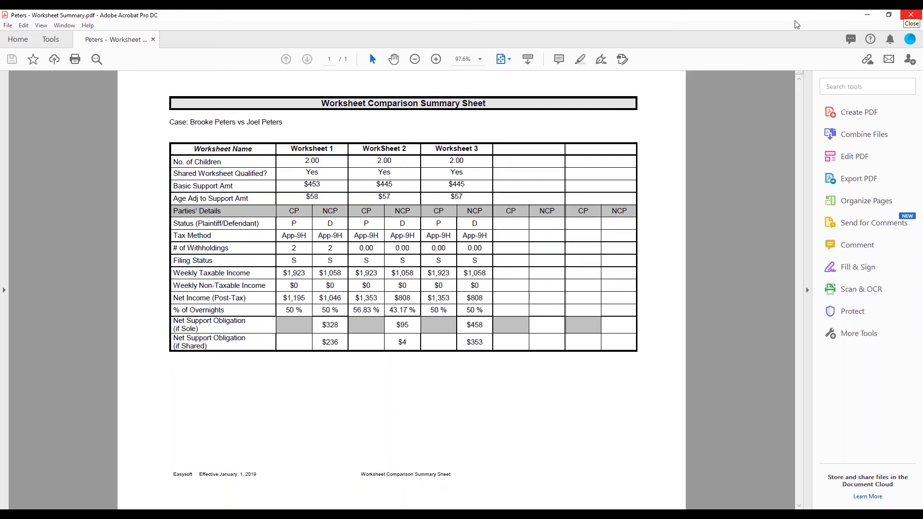
pyautogui.click(909, 16)
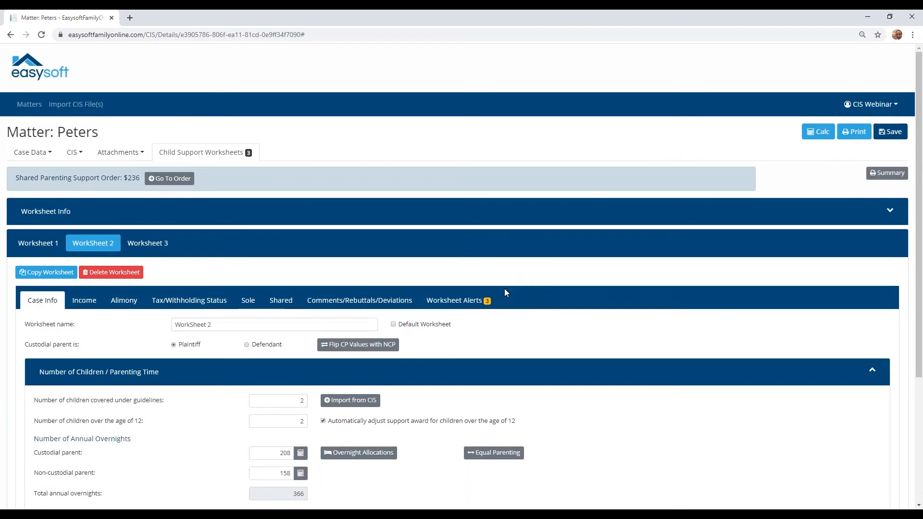
# Open the print options, try selecting the Shared Worksheet and all other worksheets, and clear the worksheet selection
pyautogui.click(852, 132)
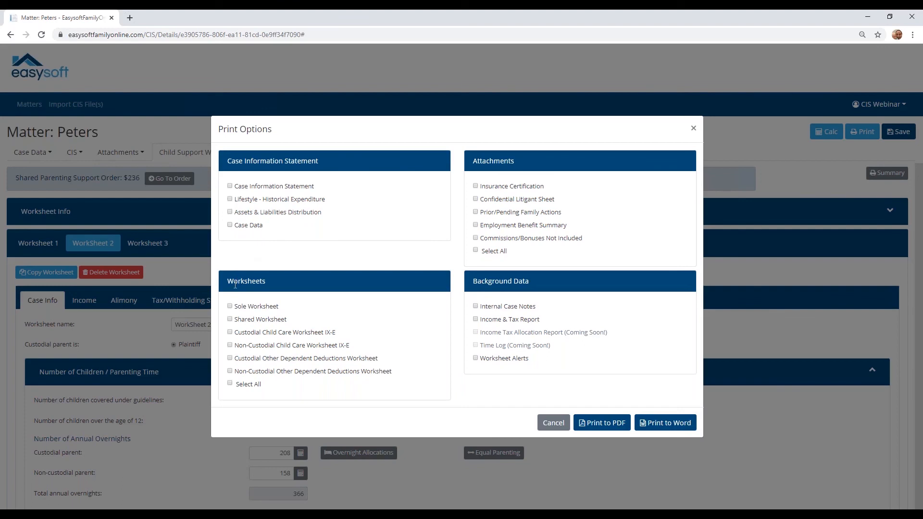
pyautogui.click(230, 320)
pyautogui.click(231, 385)
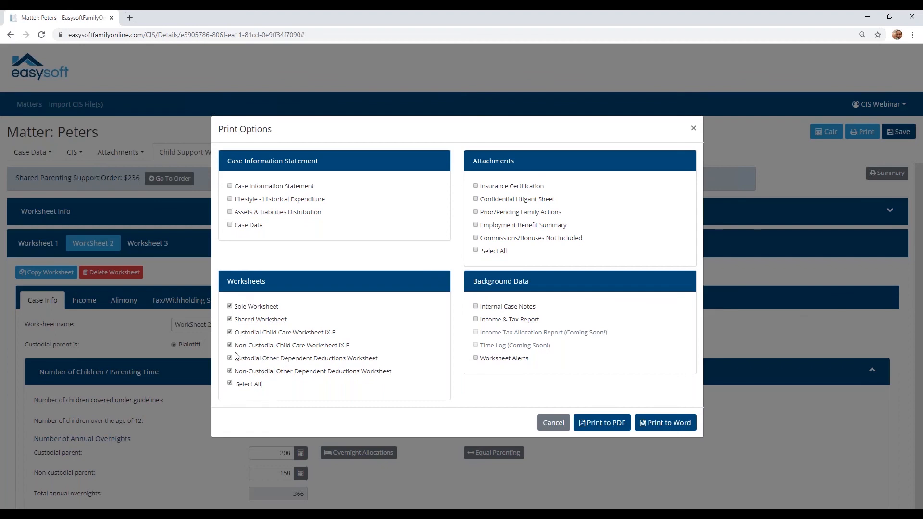
pyautogui.click(230, 306)
# Select Internal Case Notes, Income & Tax Report and Worksheet Alerts as background data for printing, then cancel the print options
pyautogui.click(475, 307)
pyautogui.click(475, 306)
pyautogui.click(476, 320)
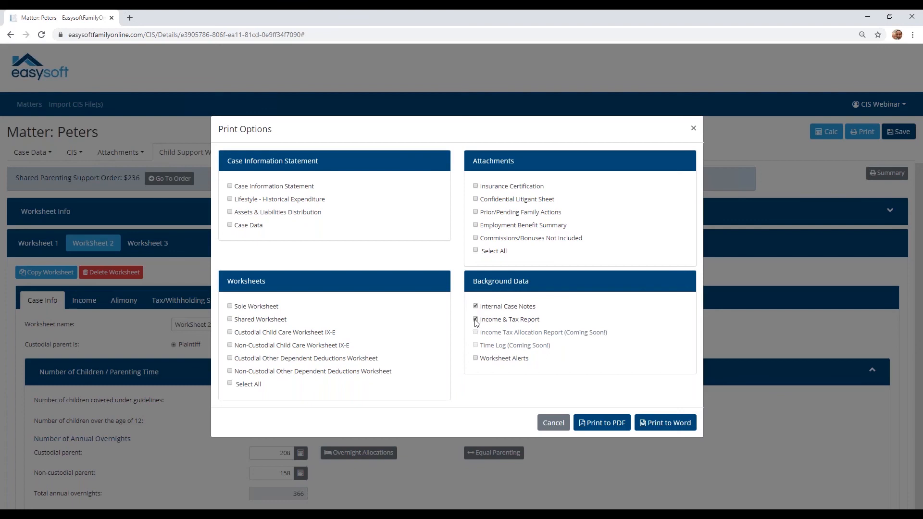
pyautogui.click(475, 359)
pyautogui.click(553, 422)
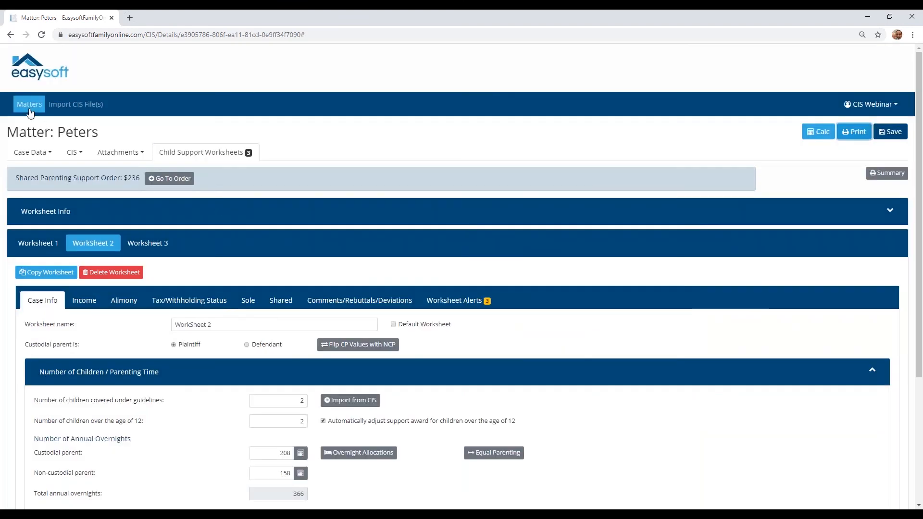
# Save the Peters matter and return to the list of CIS matters
pyautogui.click(892, 132)
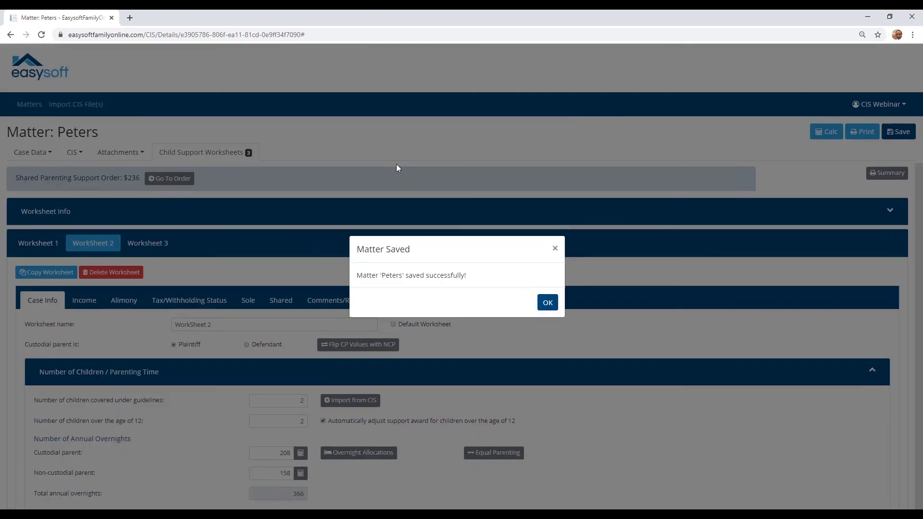
pyautogui.click(543, 304)
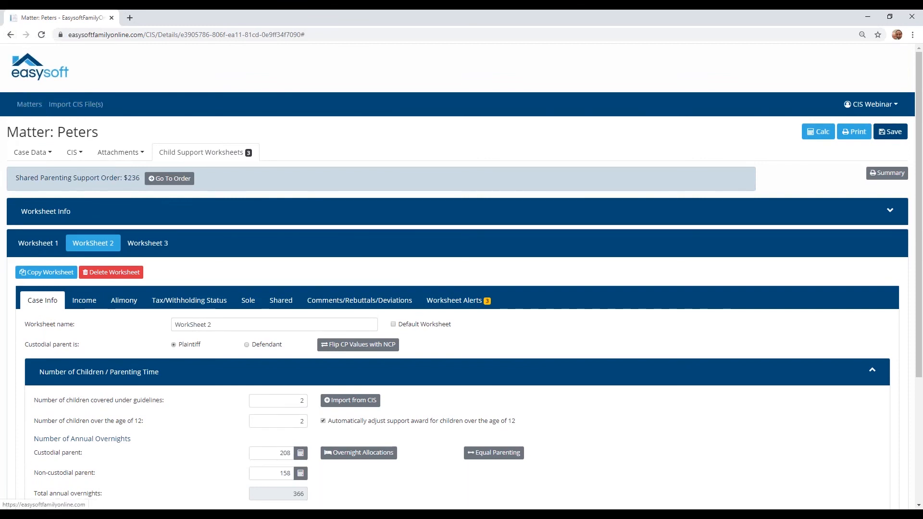
pyautogui.click(20, 110)
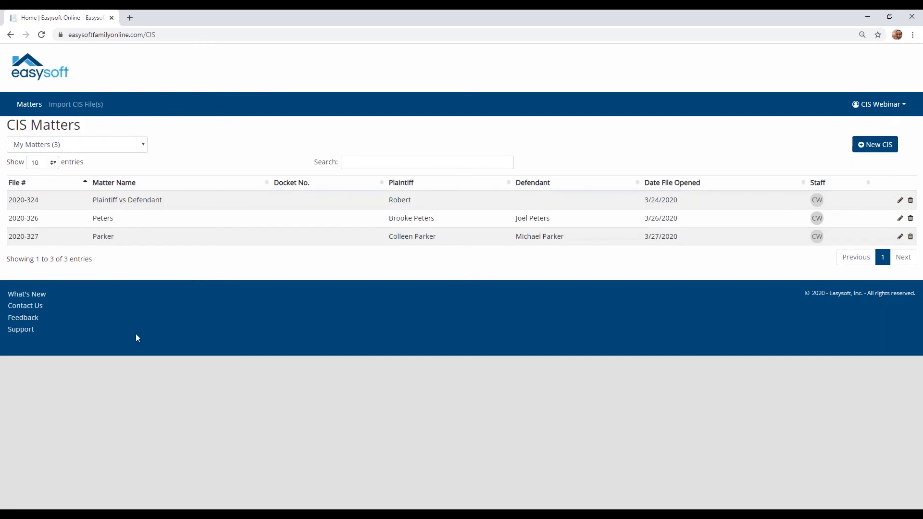
# Open the Contact Us page, then go to the Easysoft Support page and view its support options
pyautogui.click(35, 311)
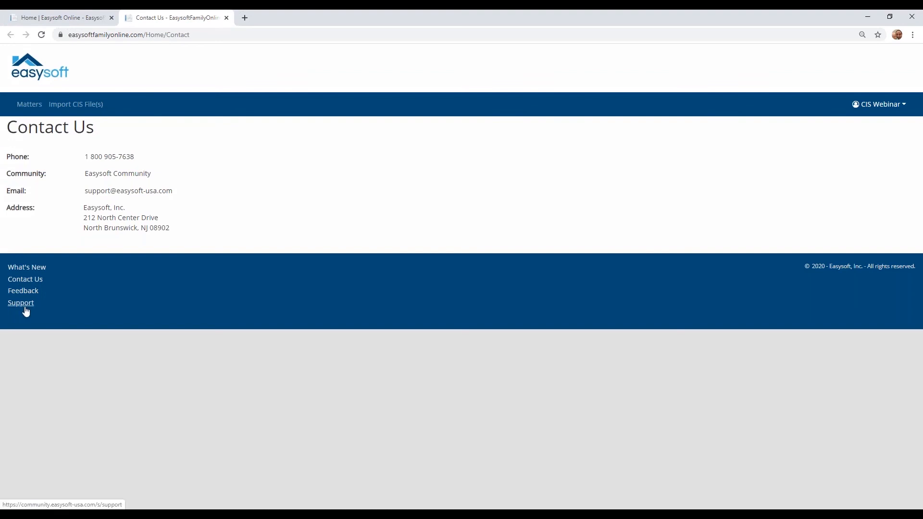
pyautogui.click(21, 303)
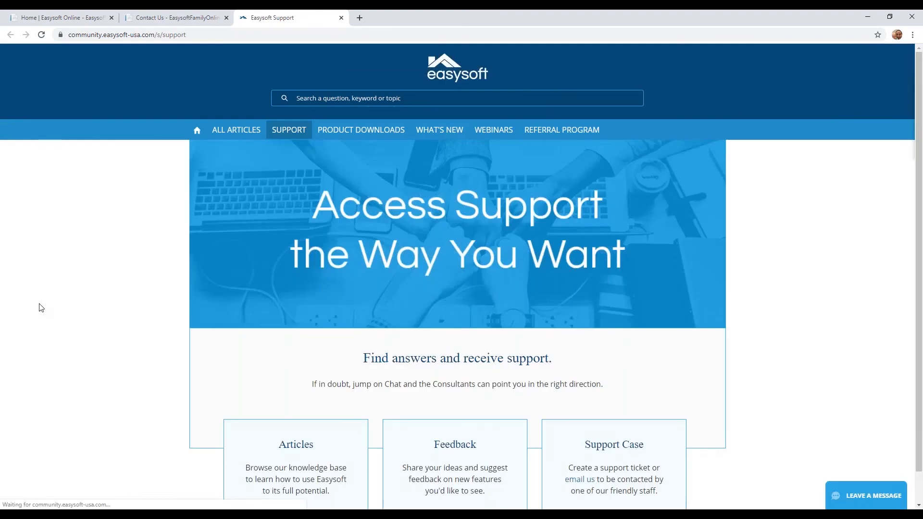
pyautogui.scroll(-1, 117, 340)
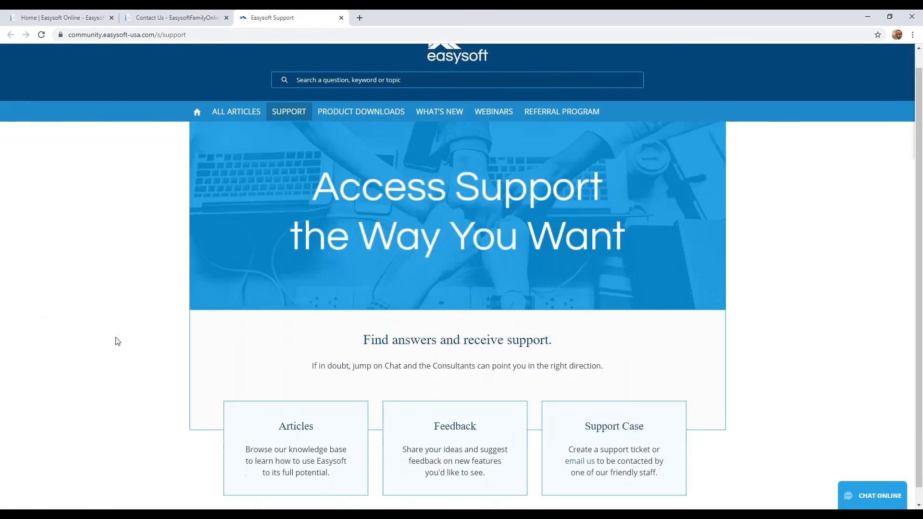